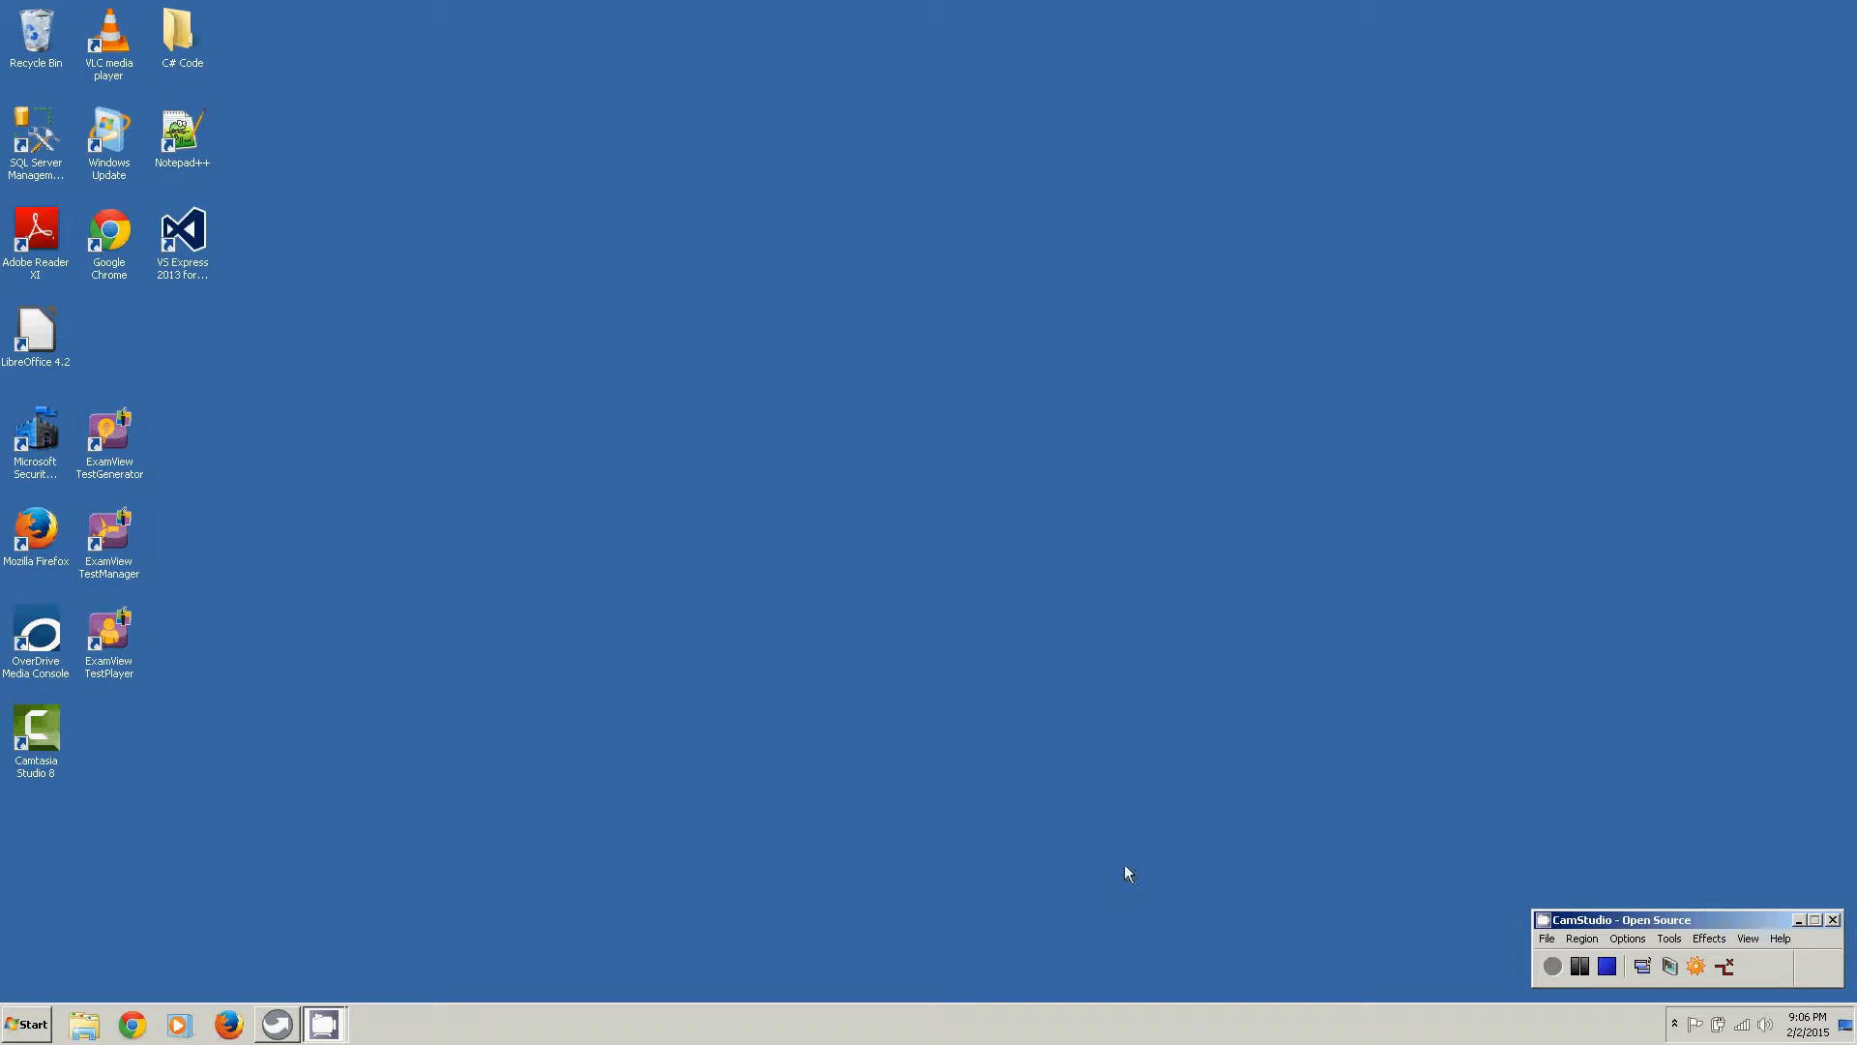
- Open the Downloads folder in Windows Explorer to find the VirtualBox-4.3.20-96997-Win.exe installer
left_click(85, 1025)
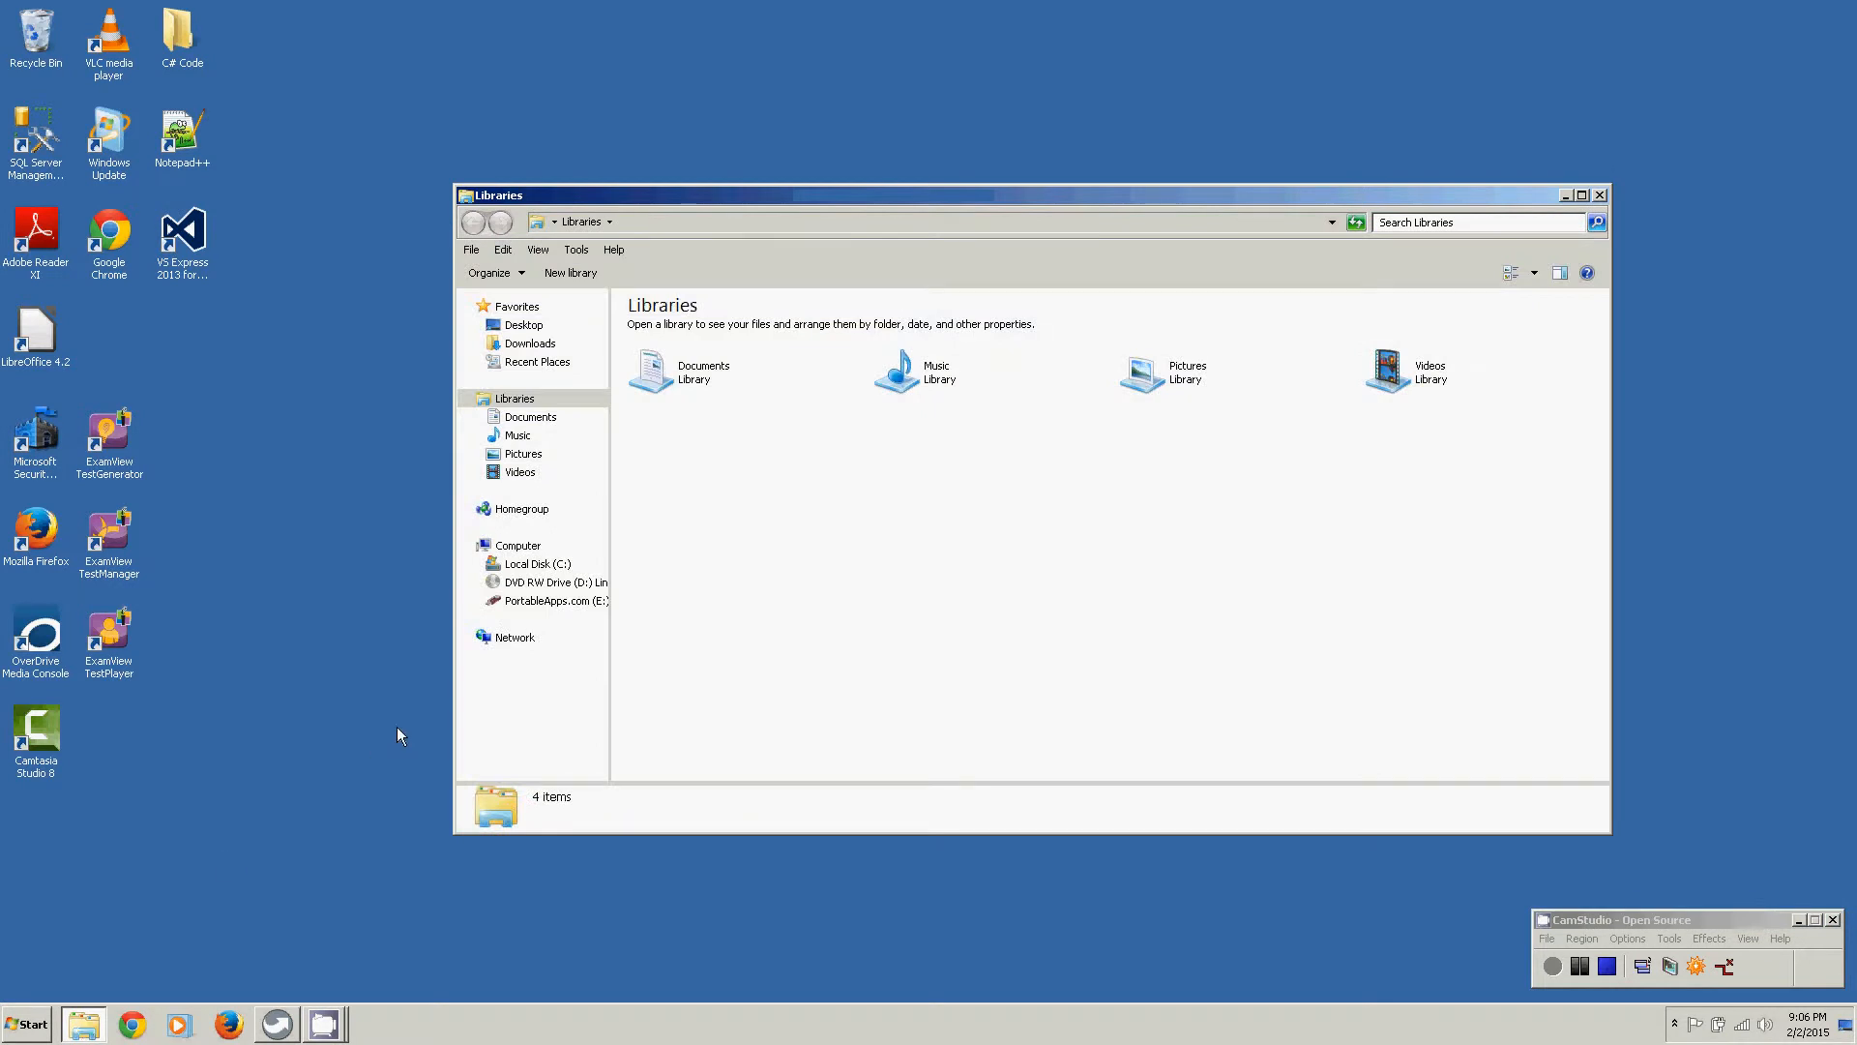
left_click(529, 343)
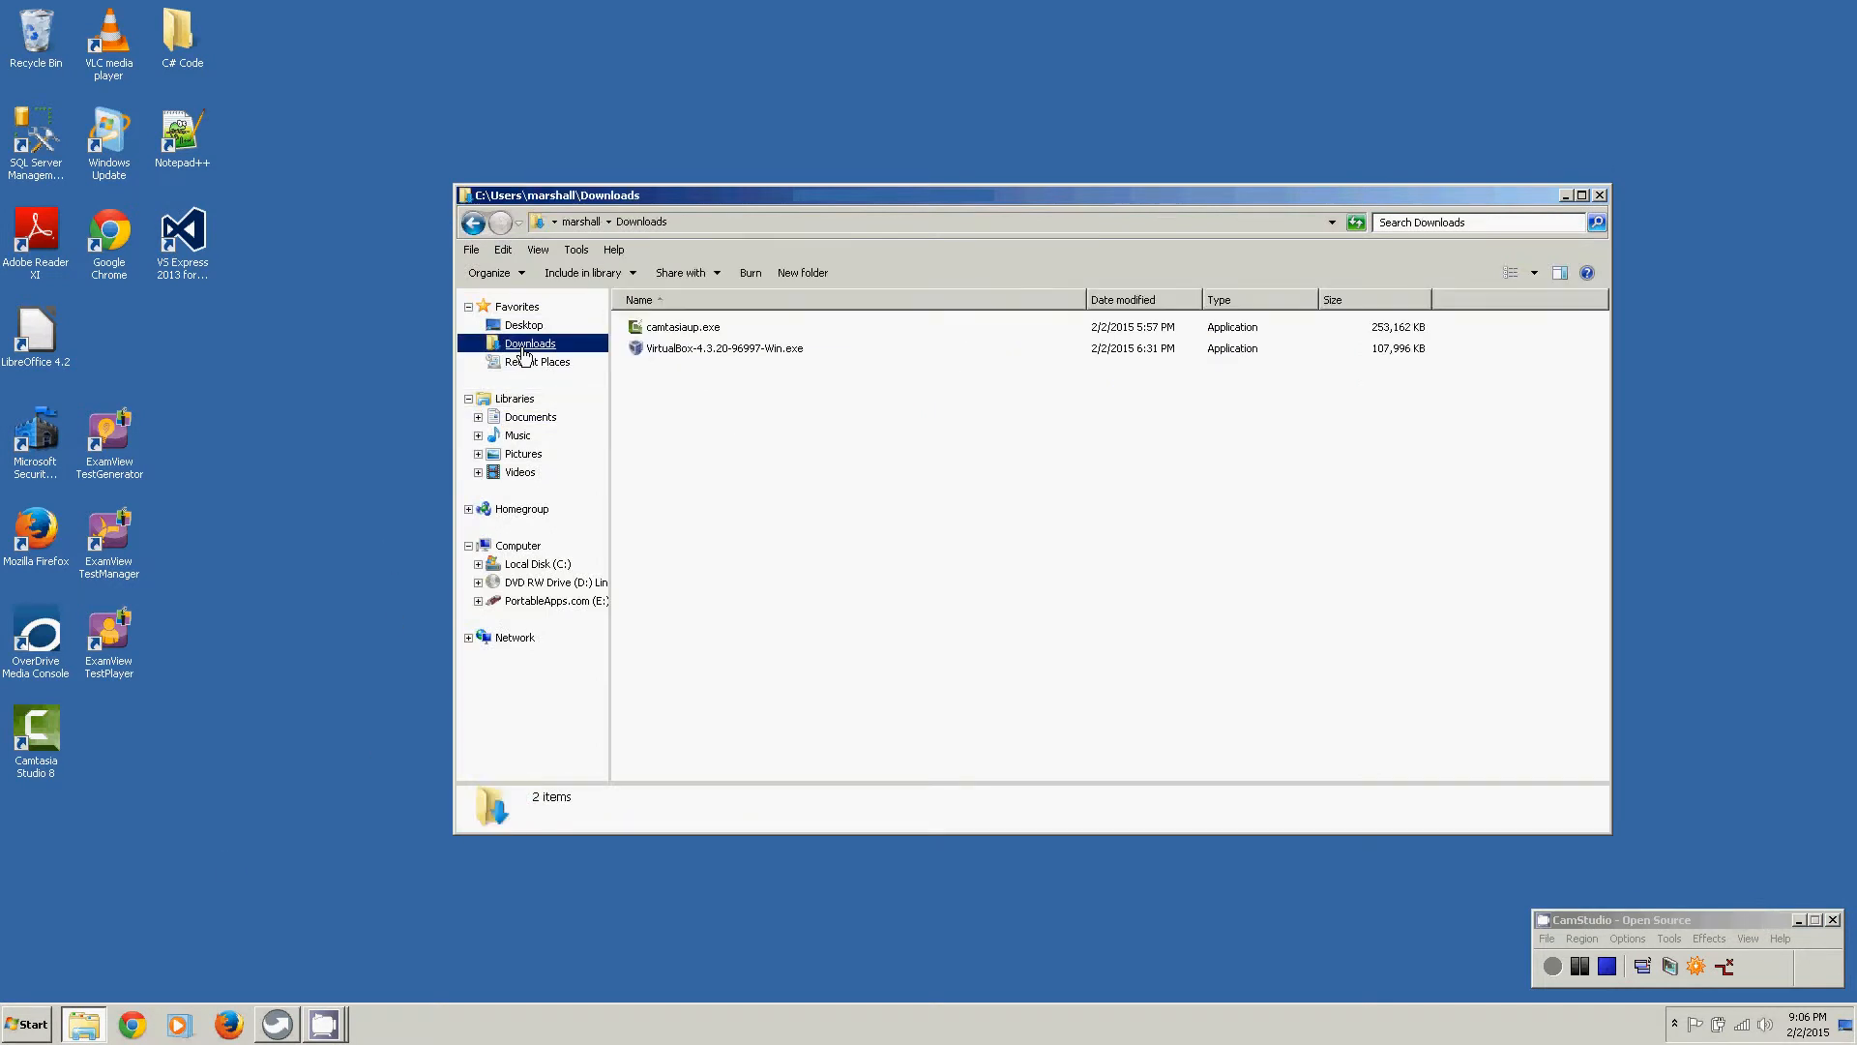
- Run VirtualBox-4.3.20-96997-Win.exe with default features and shortcuts, accepting the network interfaces warning
double_click(701, 346)
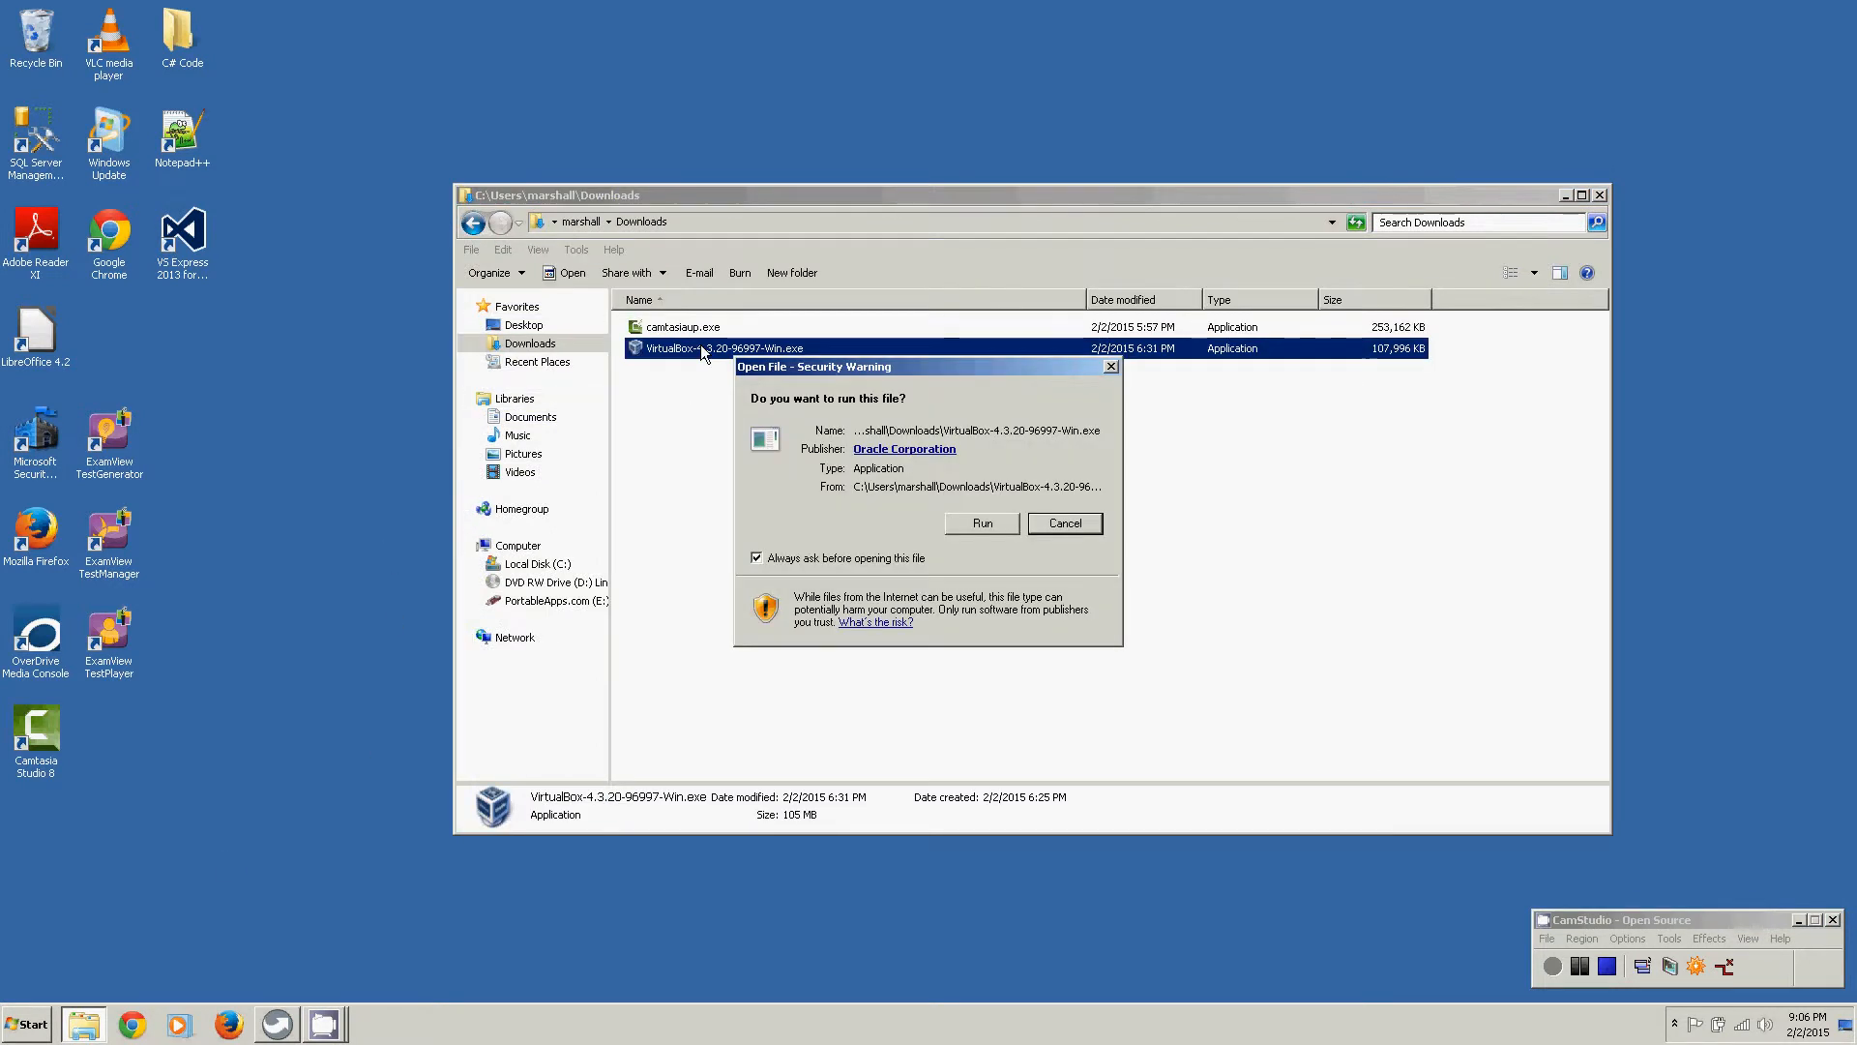
left_click(973, 522)
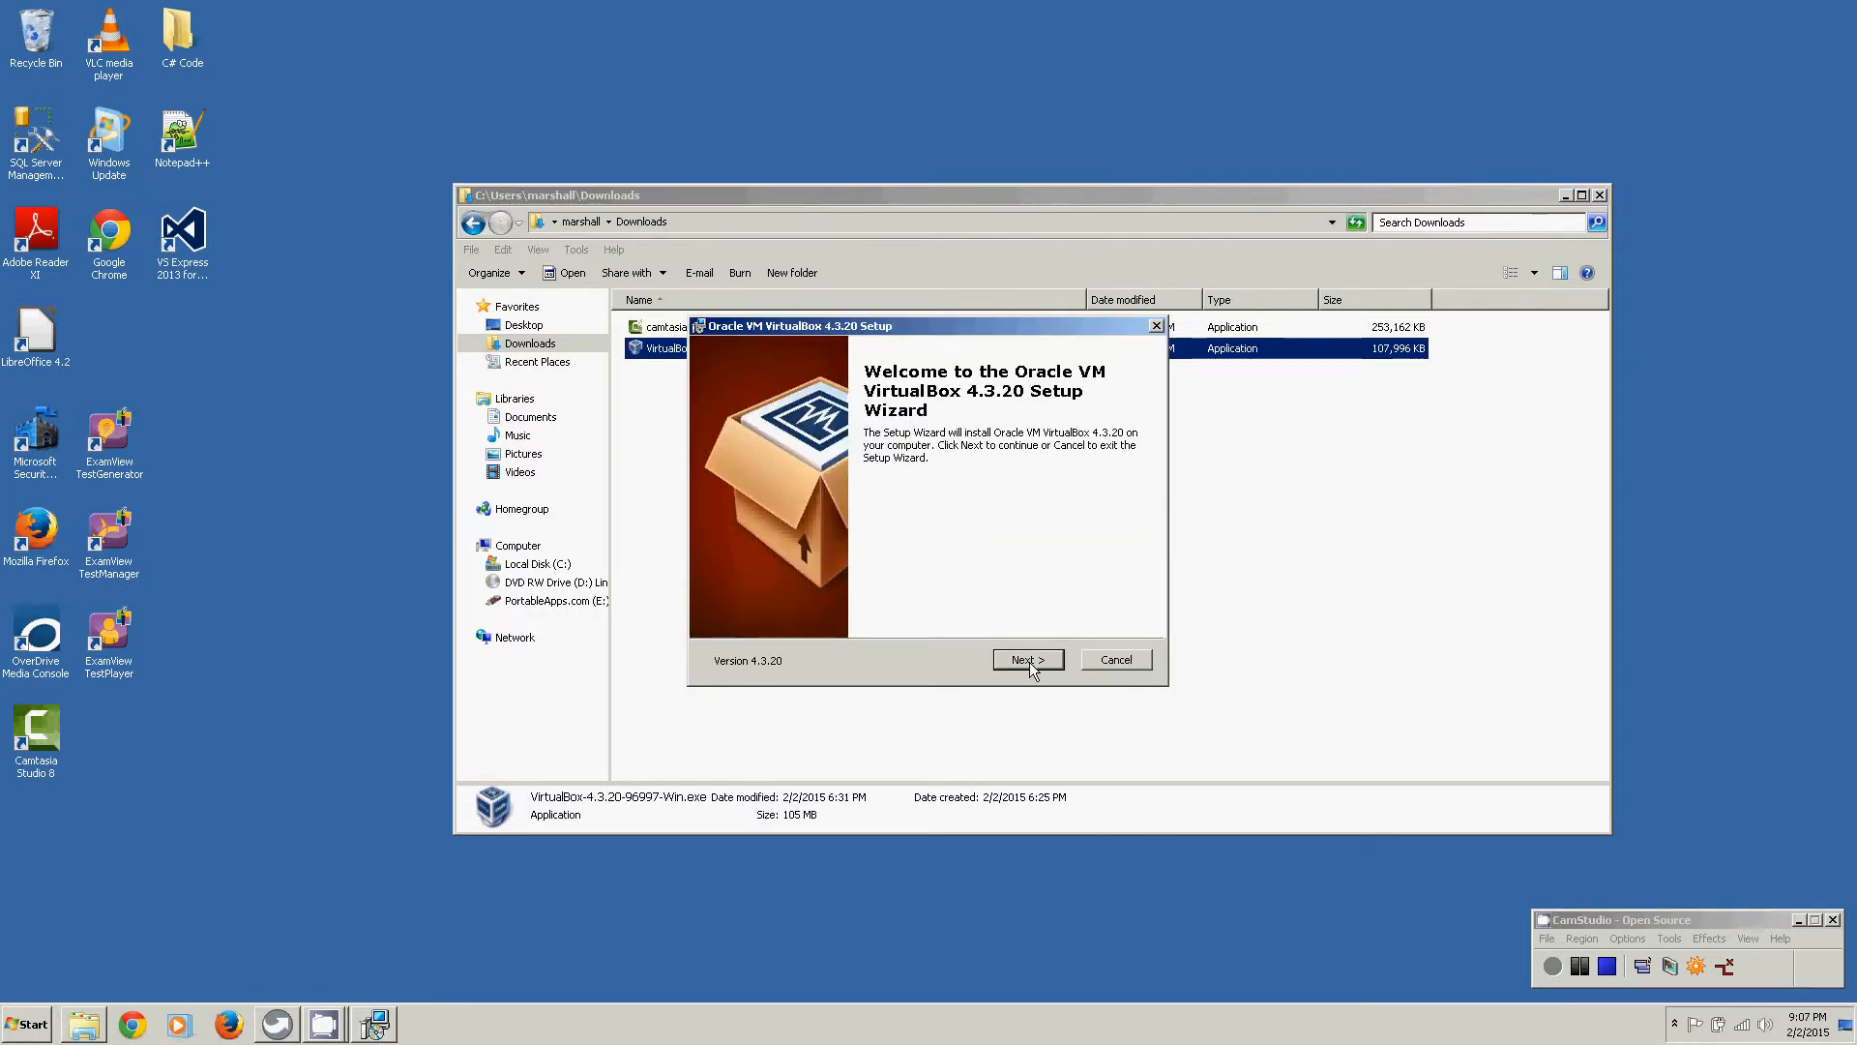
left_click(1029, 661)
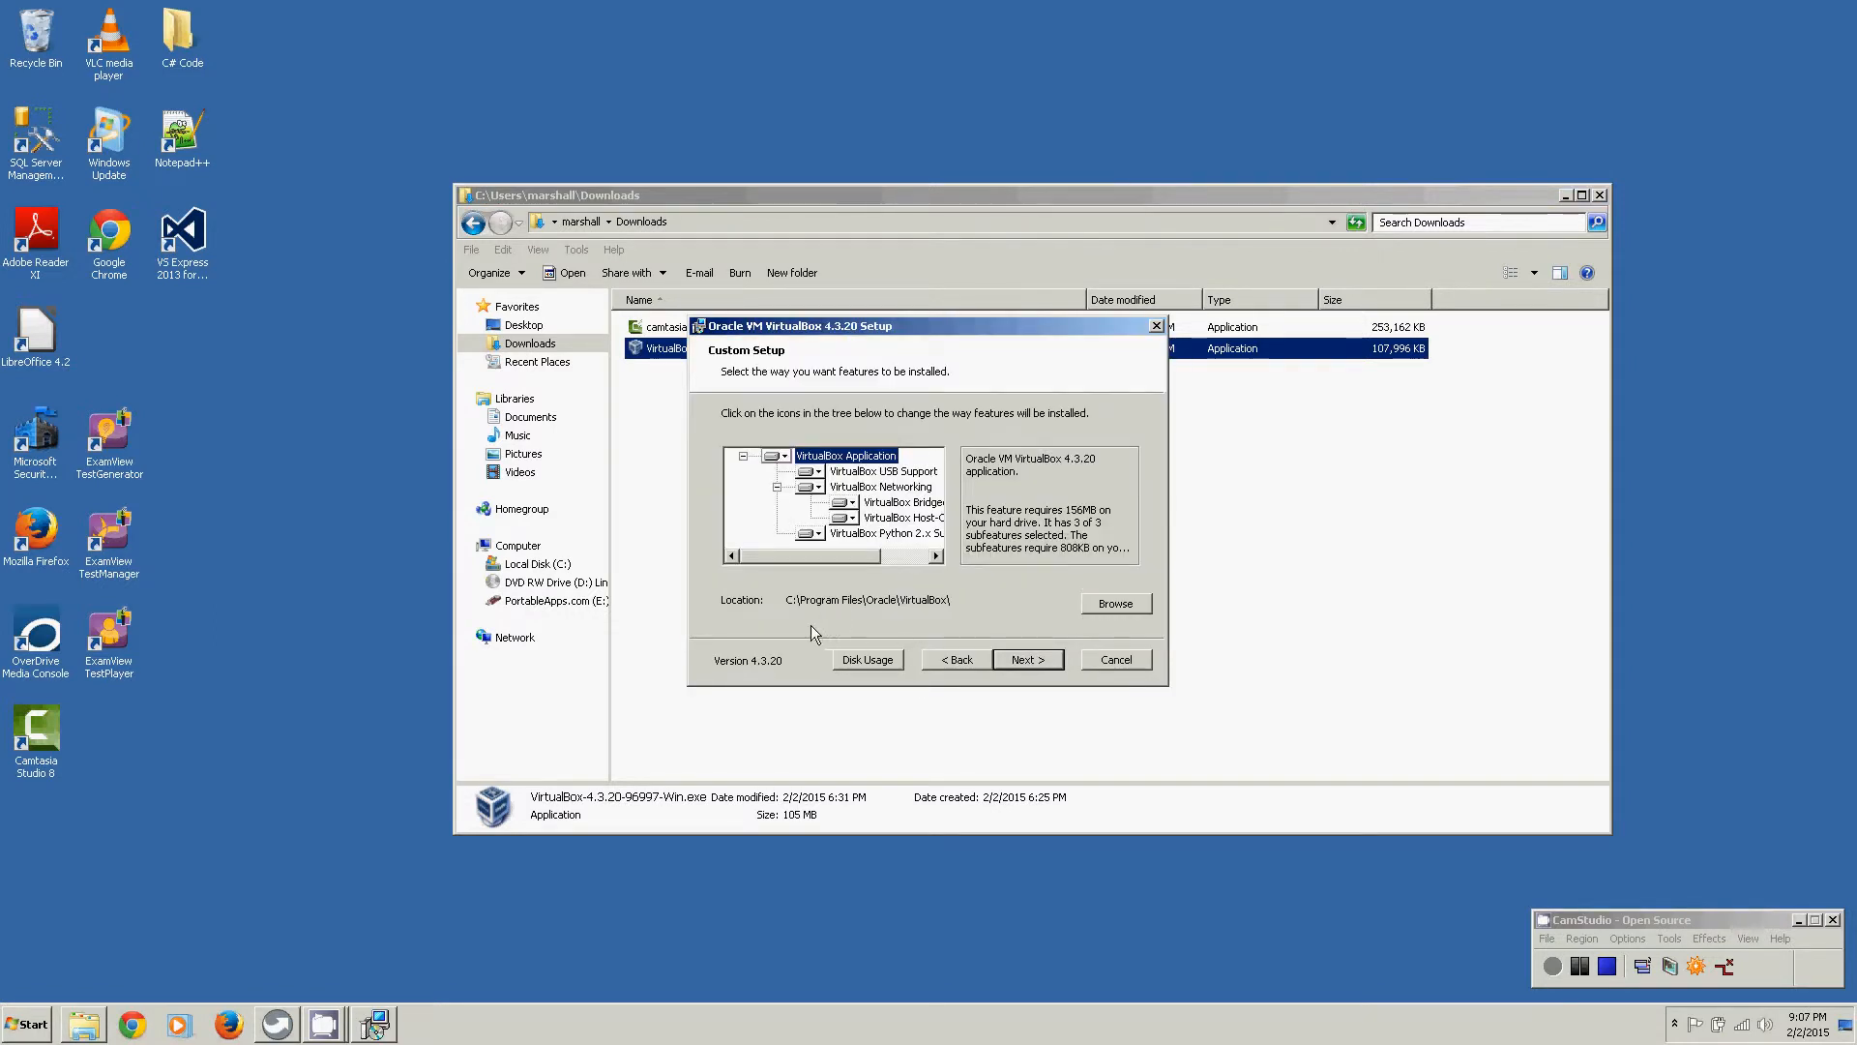
left_click(1029, 658)
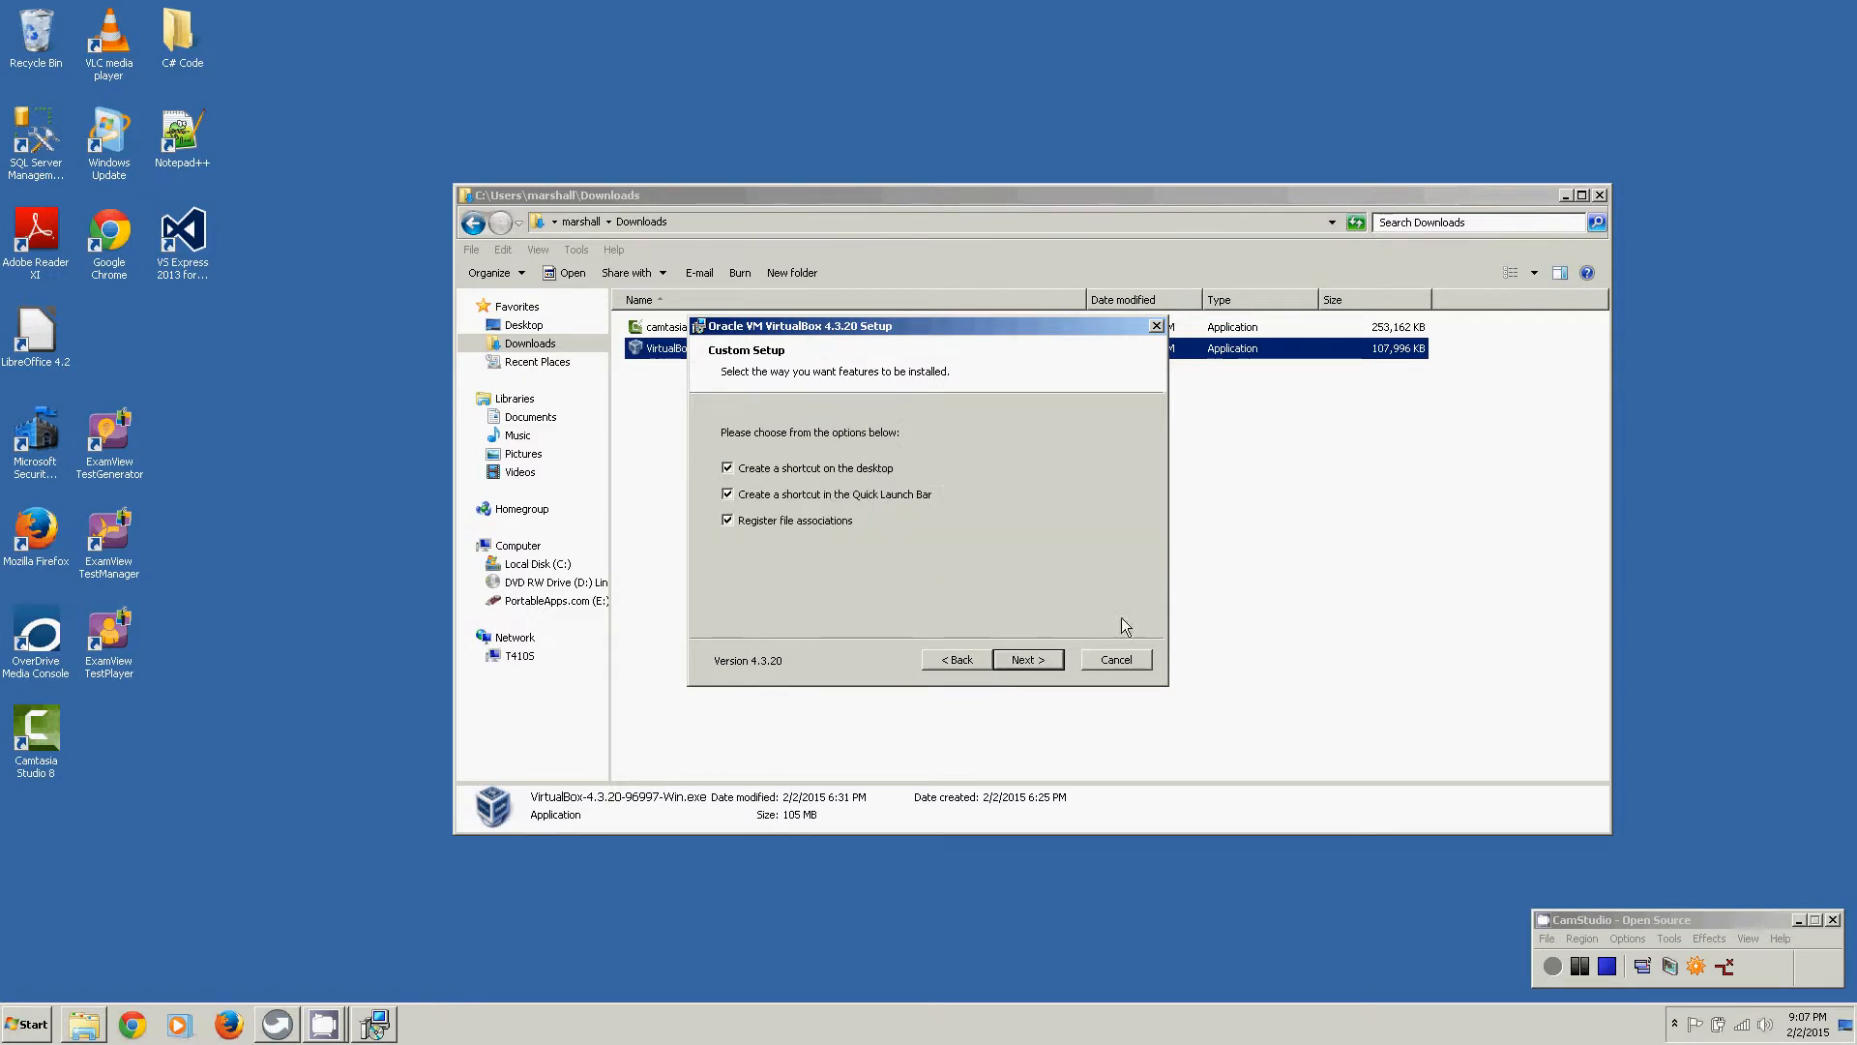
left_click(1027, 662)
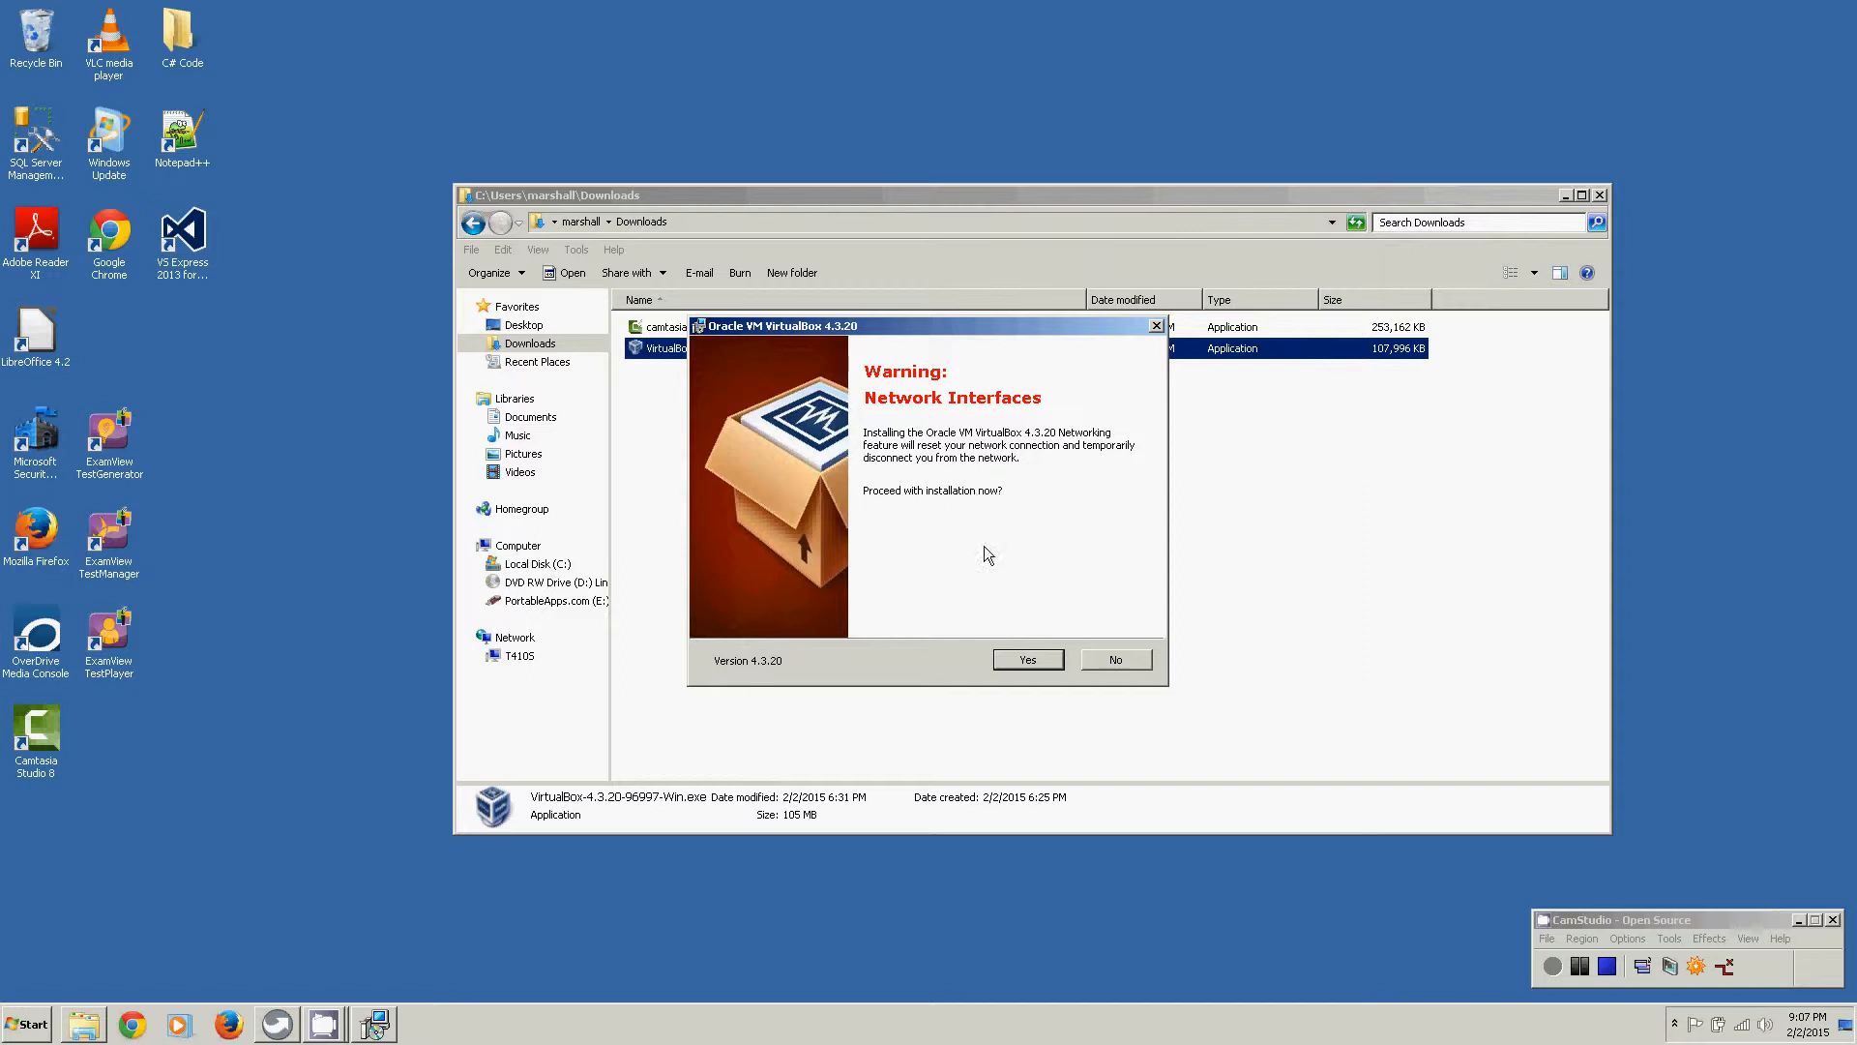
left_click(1028, 660)
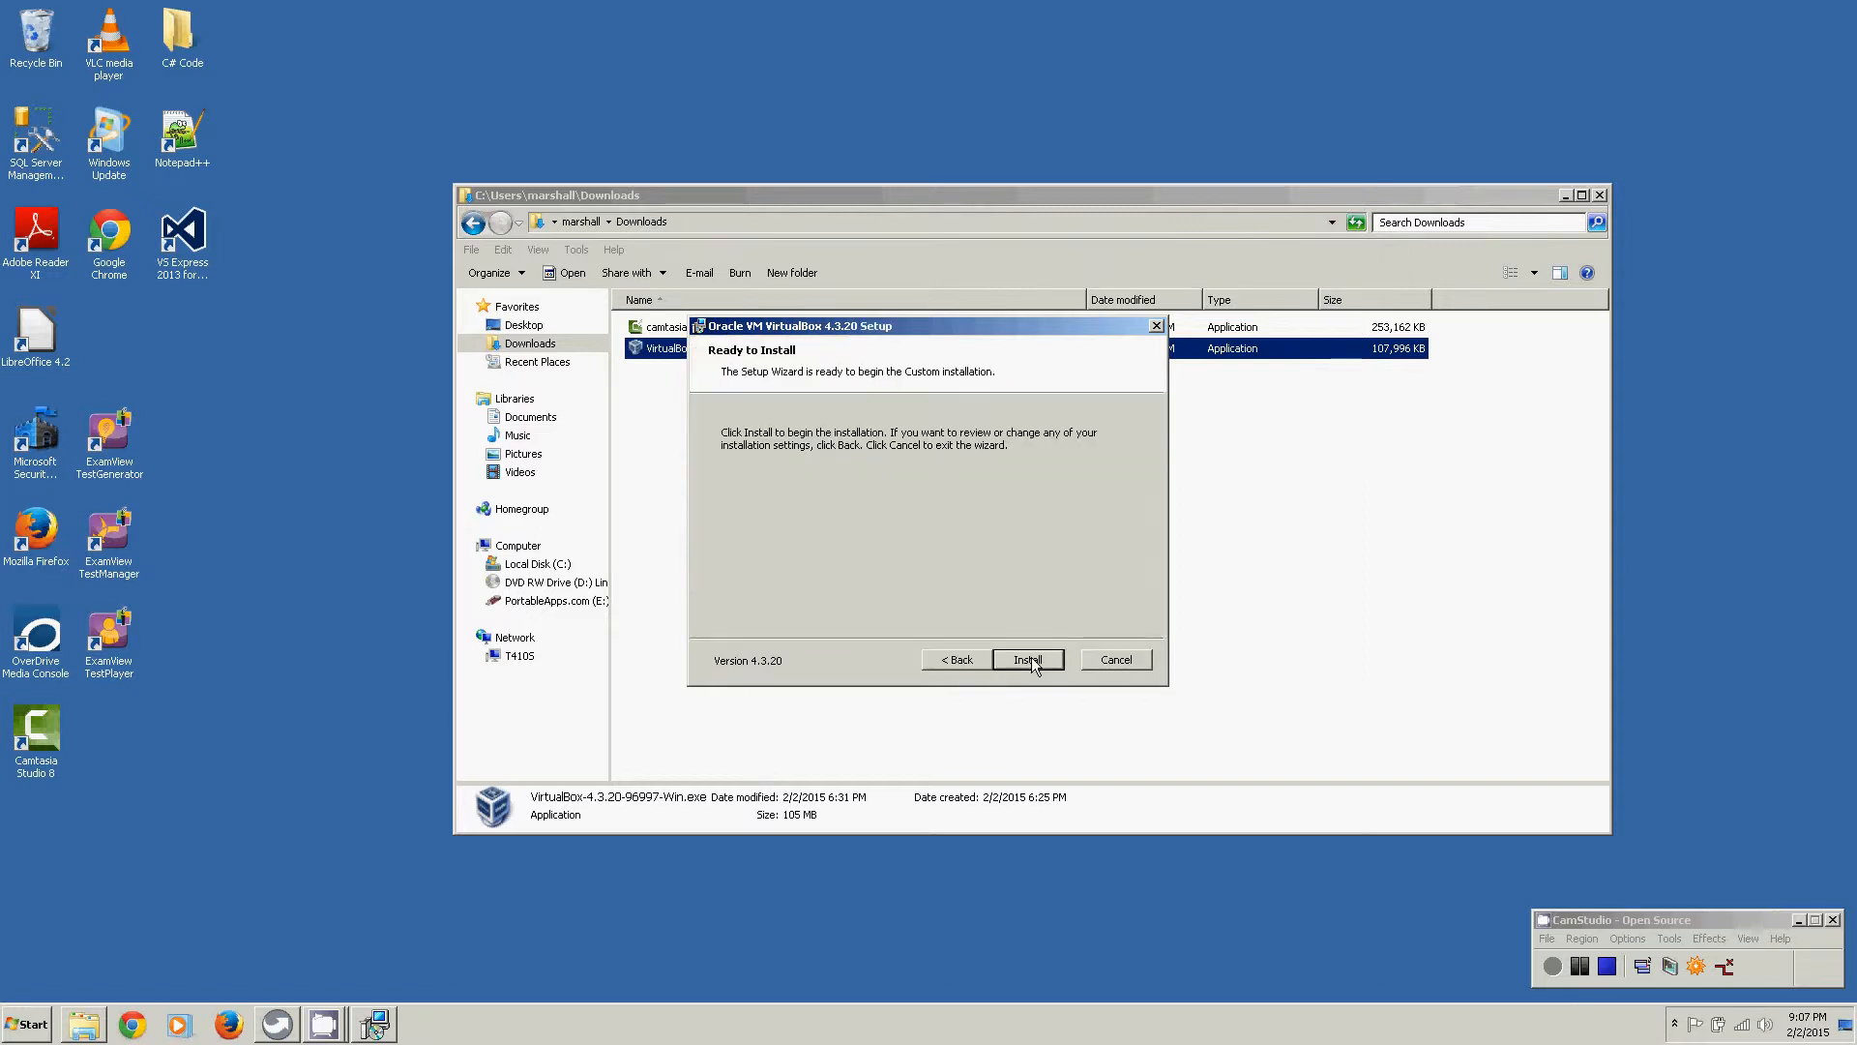
- Install VirtualBox 4.3.20, approving the Oracle USB, network service and network adapter drivers, then finish
left_click(1029, 659)
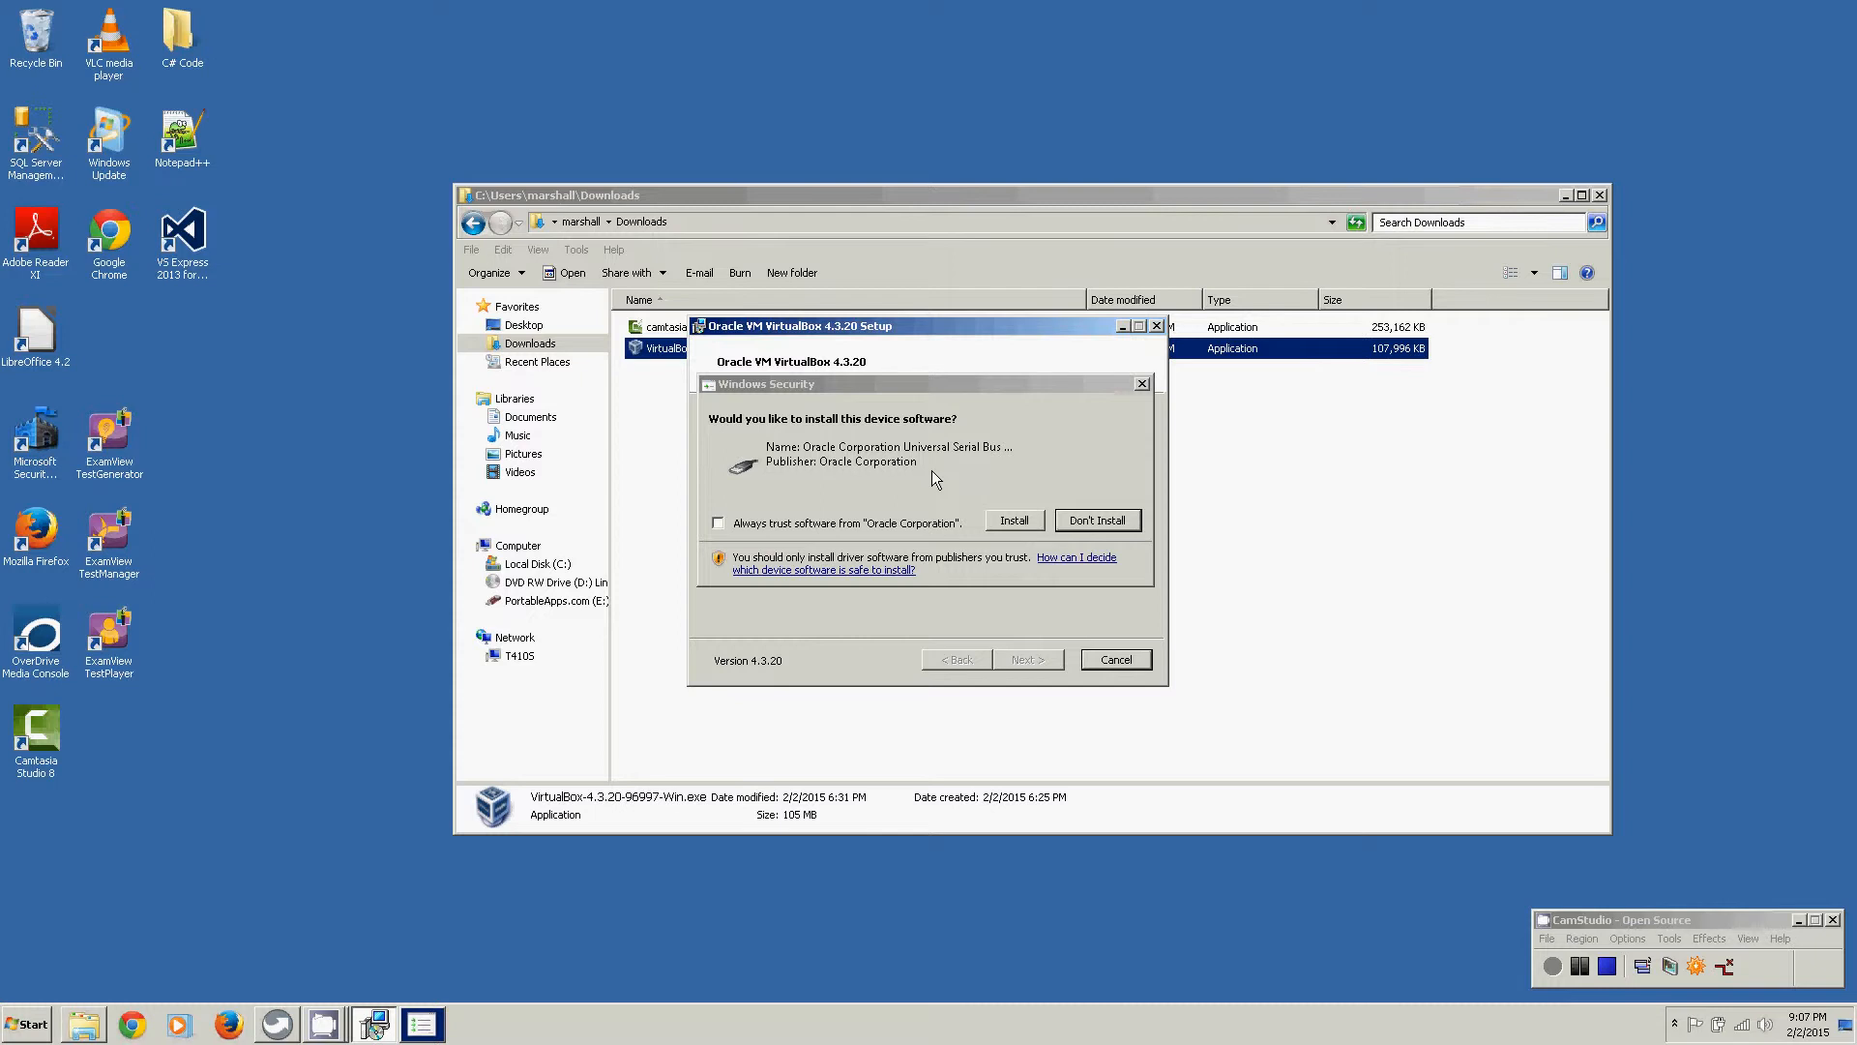
left_click(1015, 519)
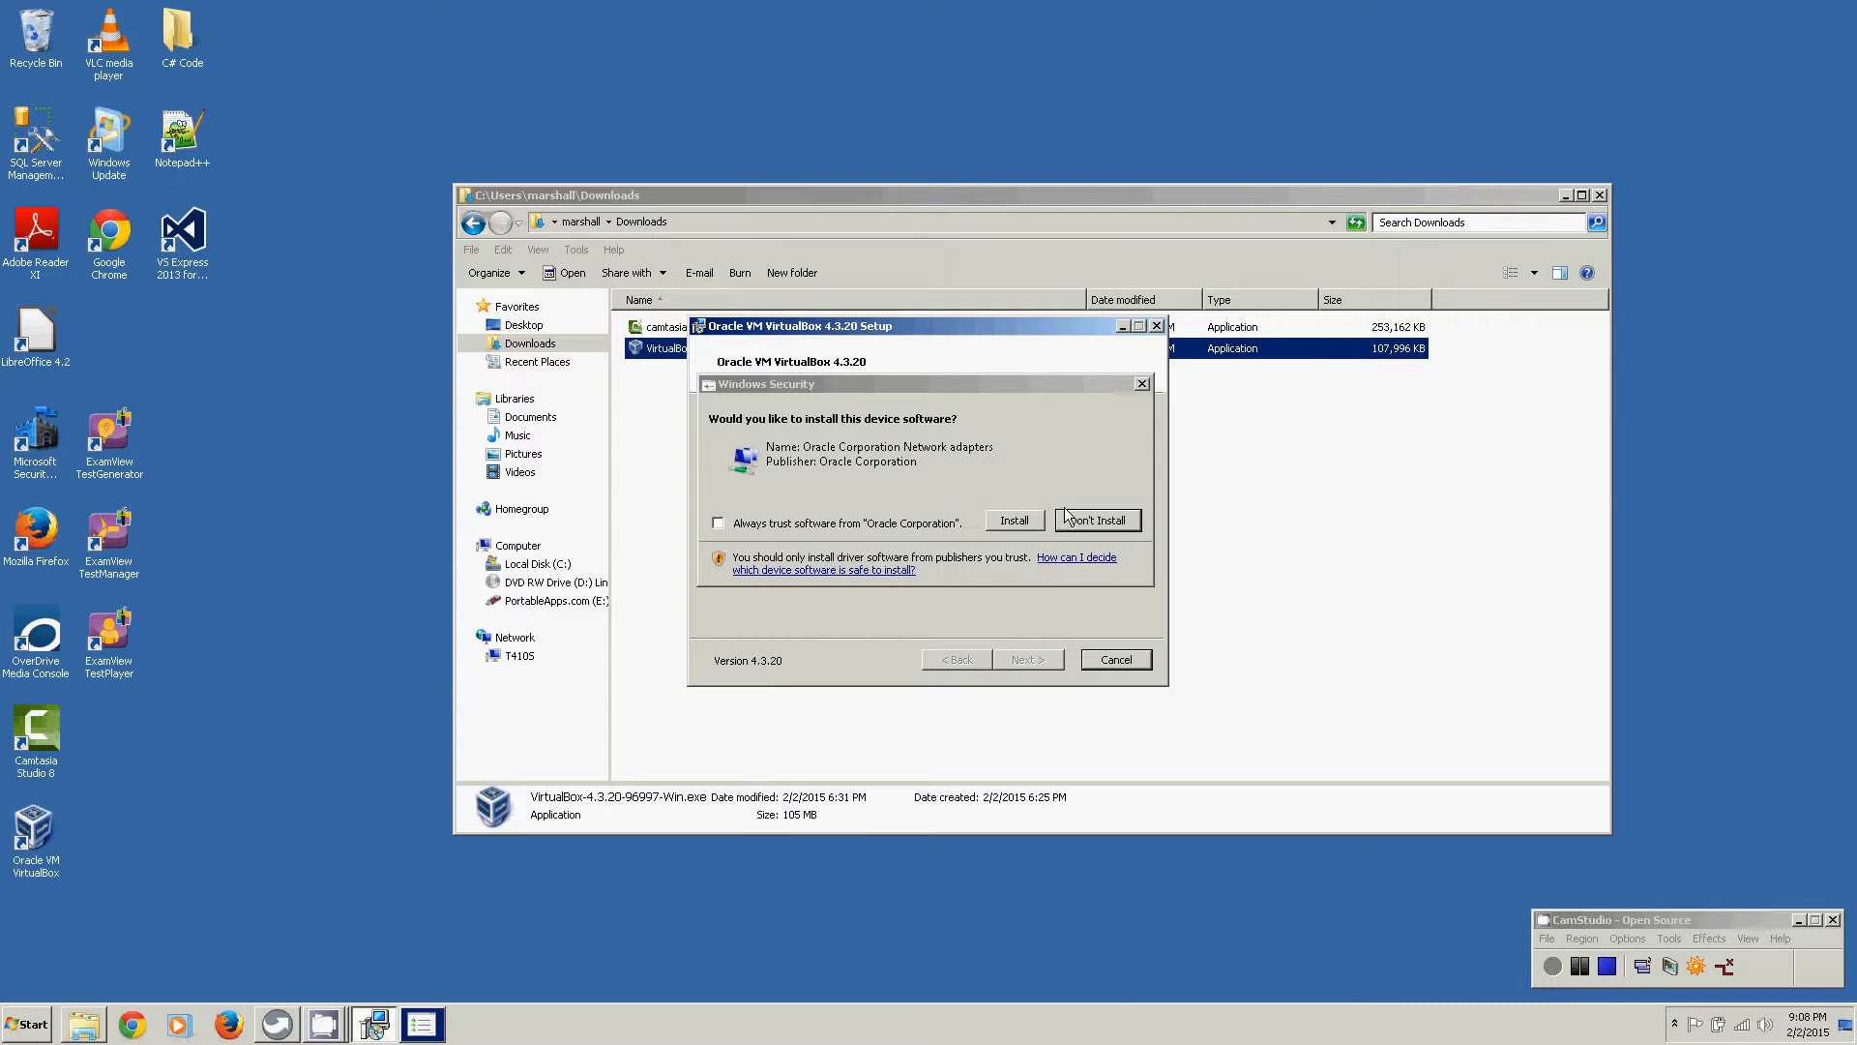
left_click(1013, 518)
left_click(1013, 519)
left_click(1016, 515)
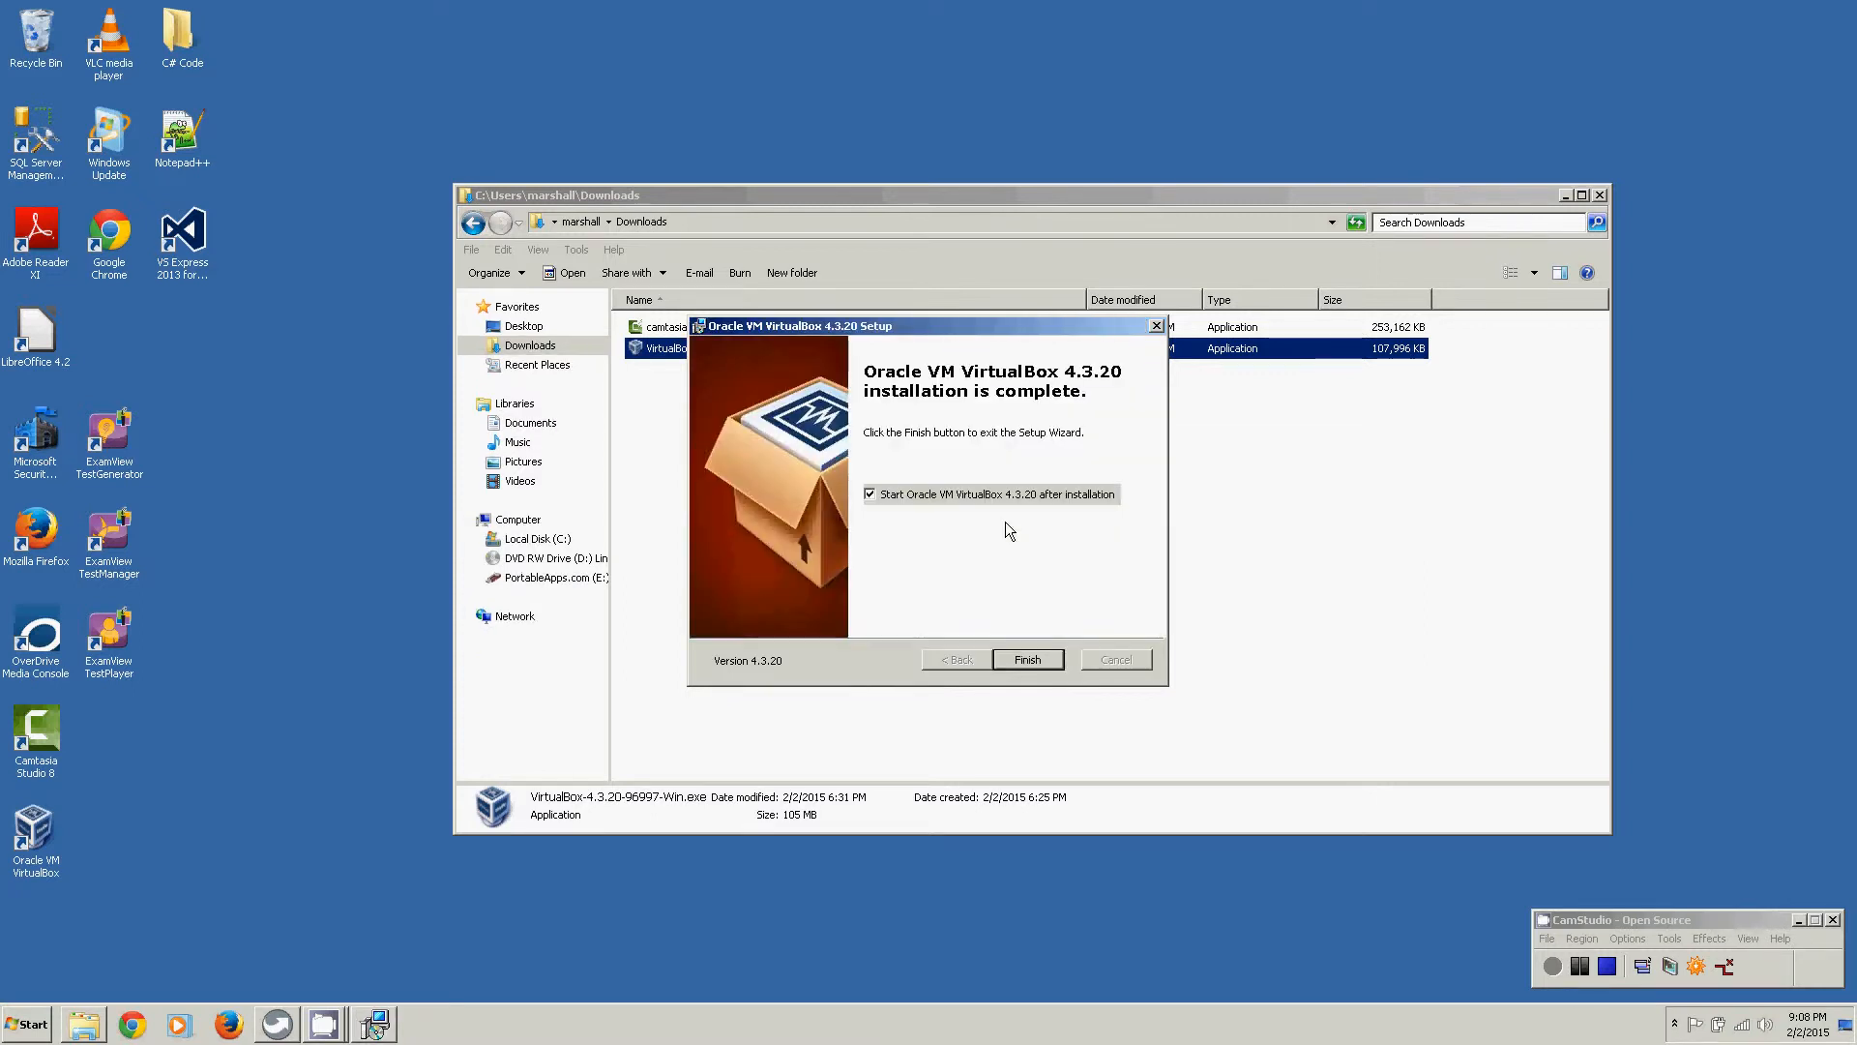
left_click(1024, 659)
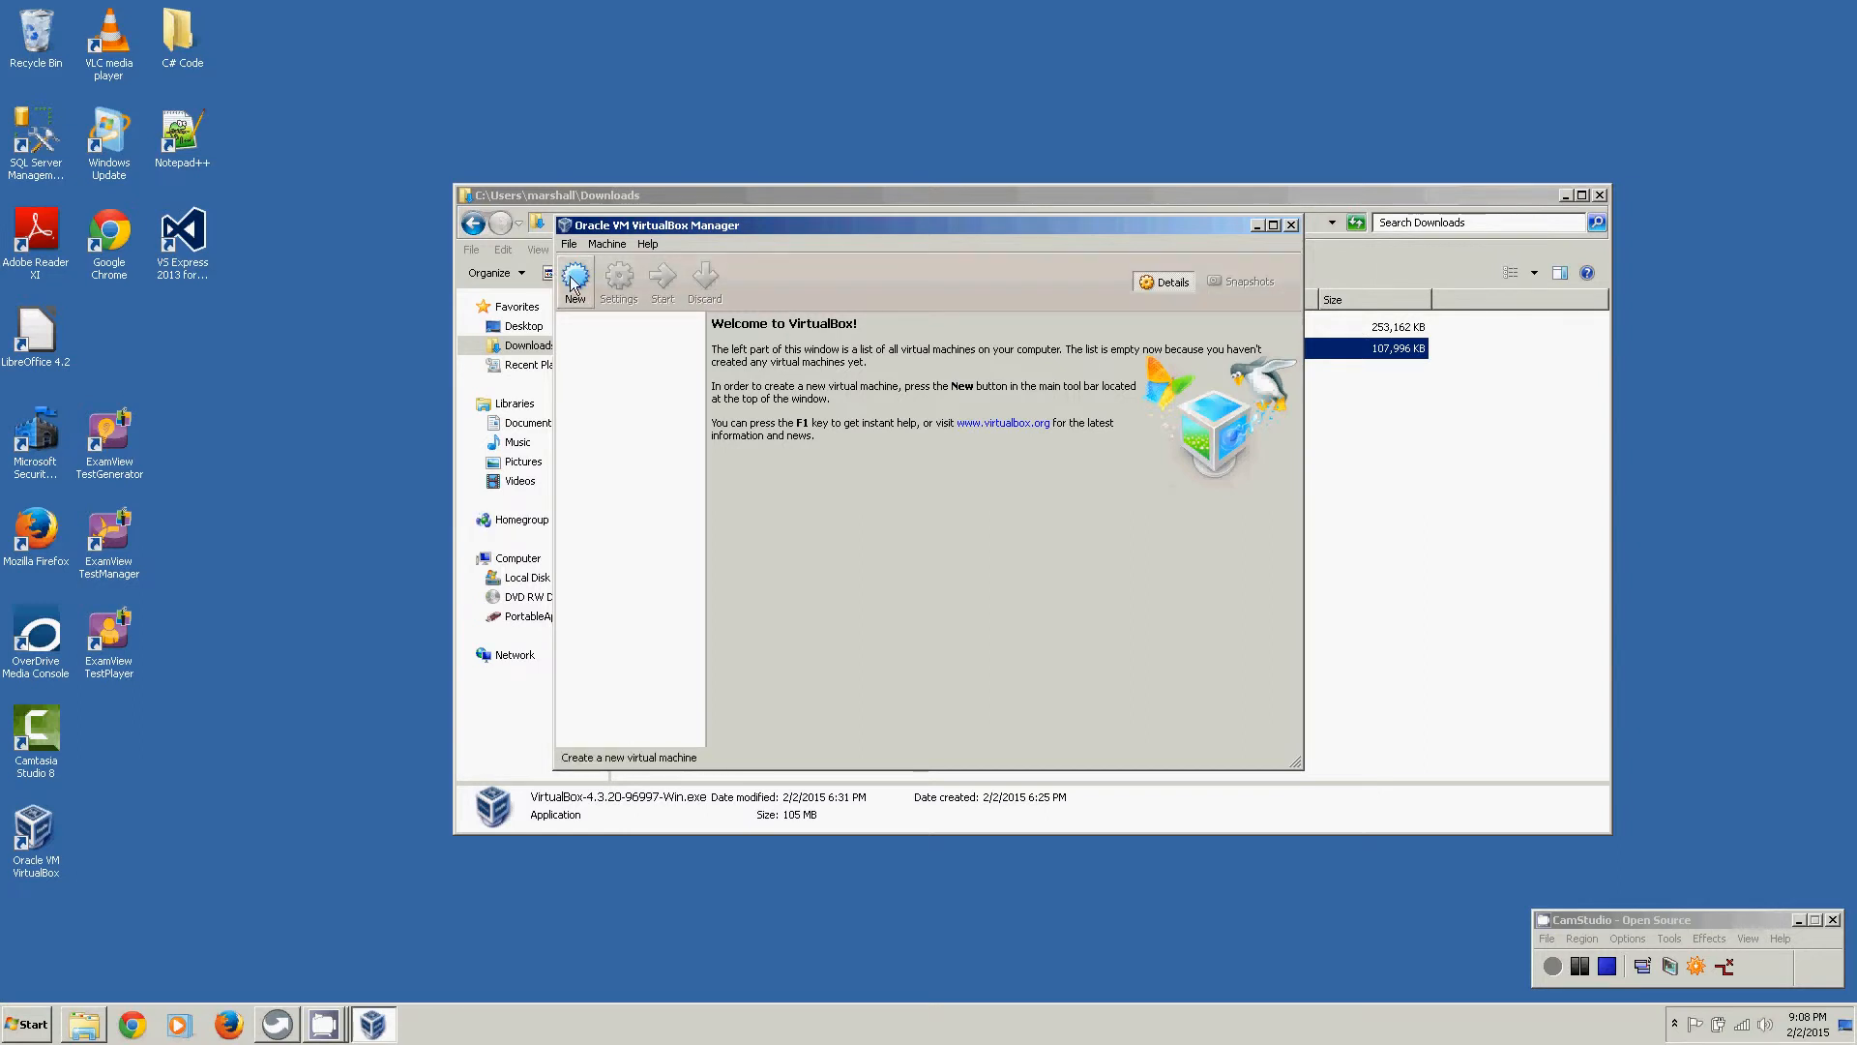
- Look over the File menu and help commands in the empty VirtualBox Manager
left_click(570, 244)
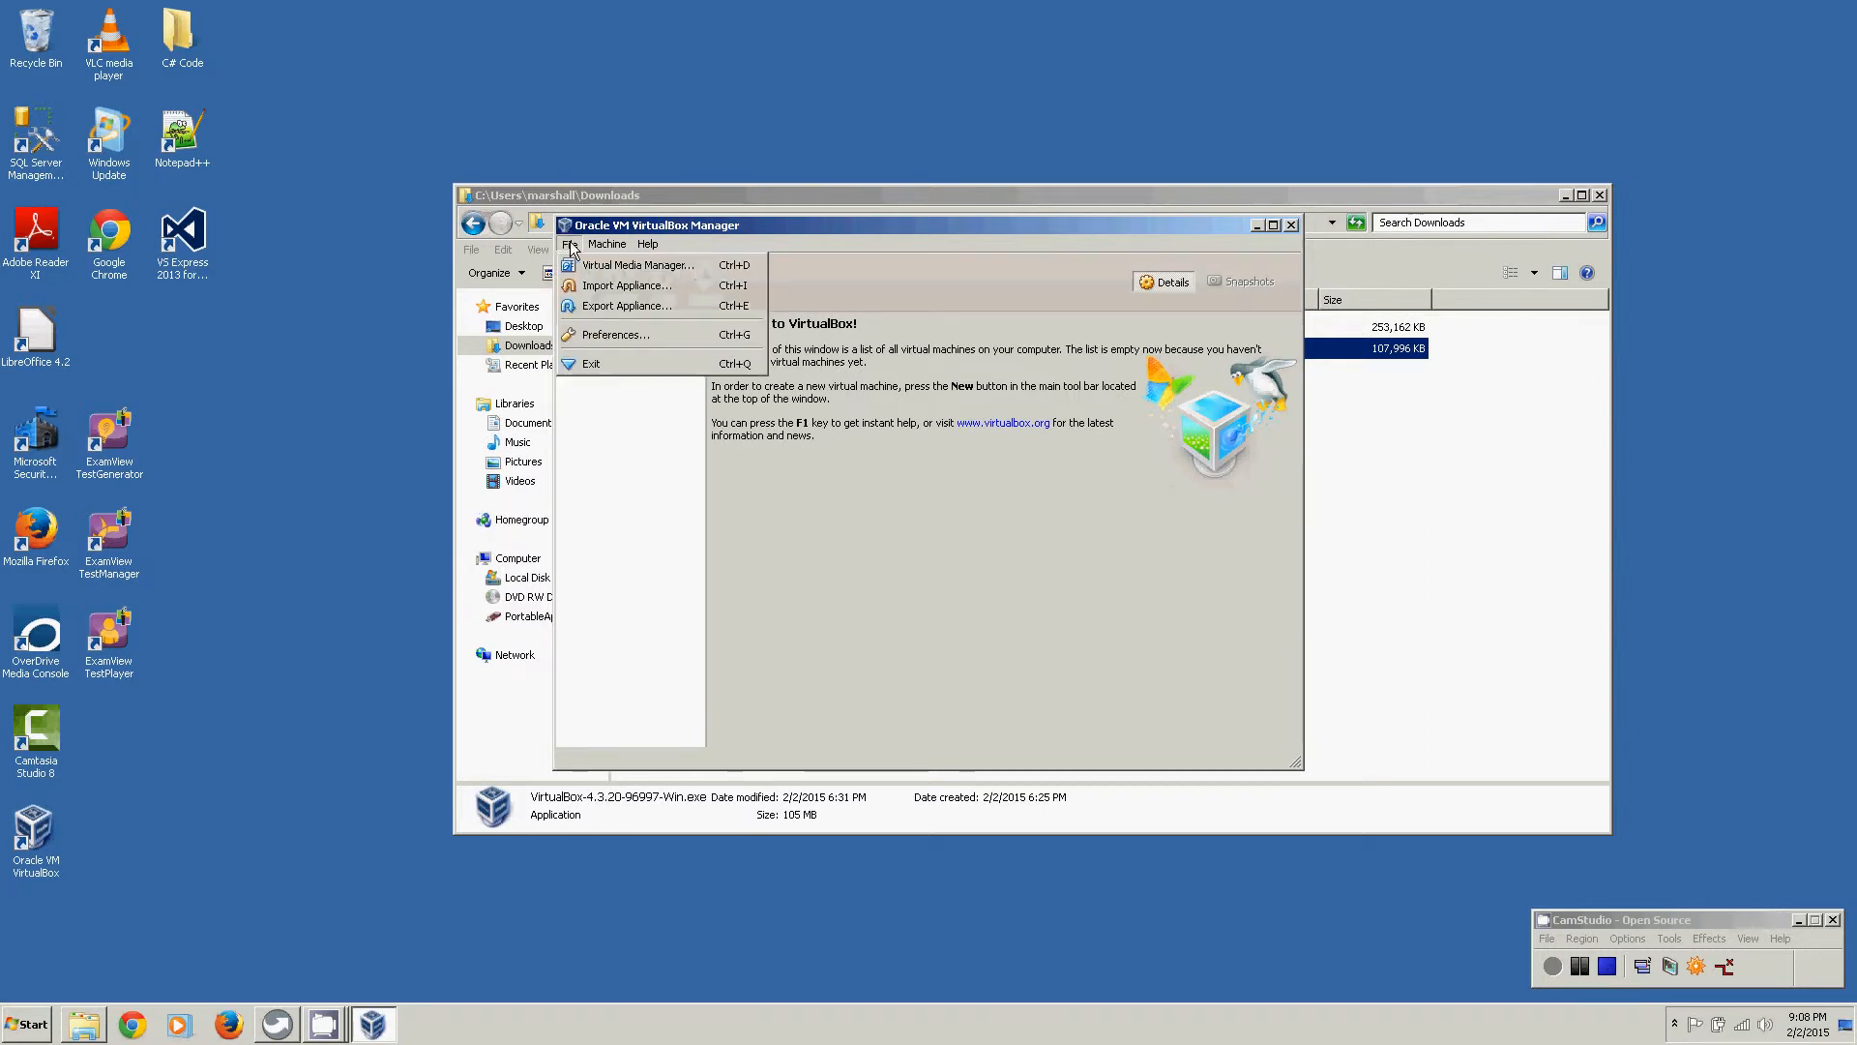
mouse_move(647, 246)
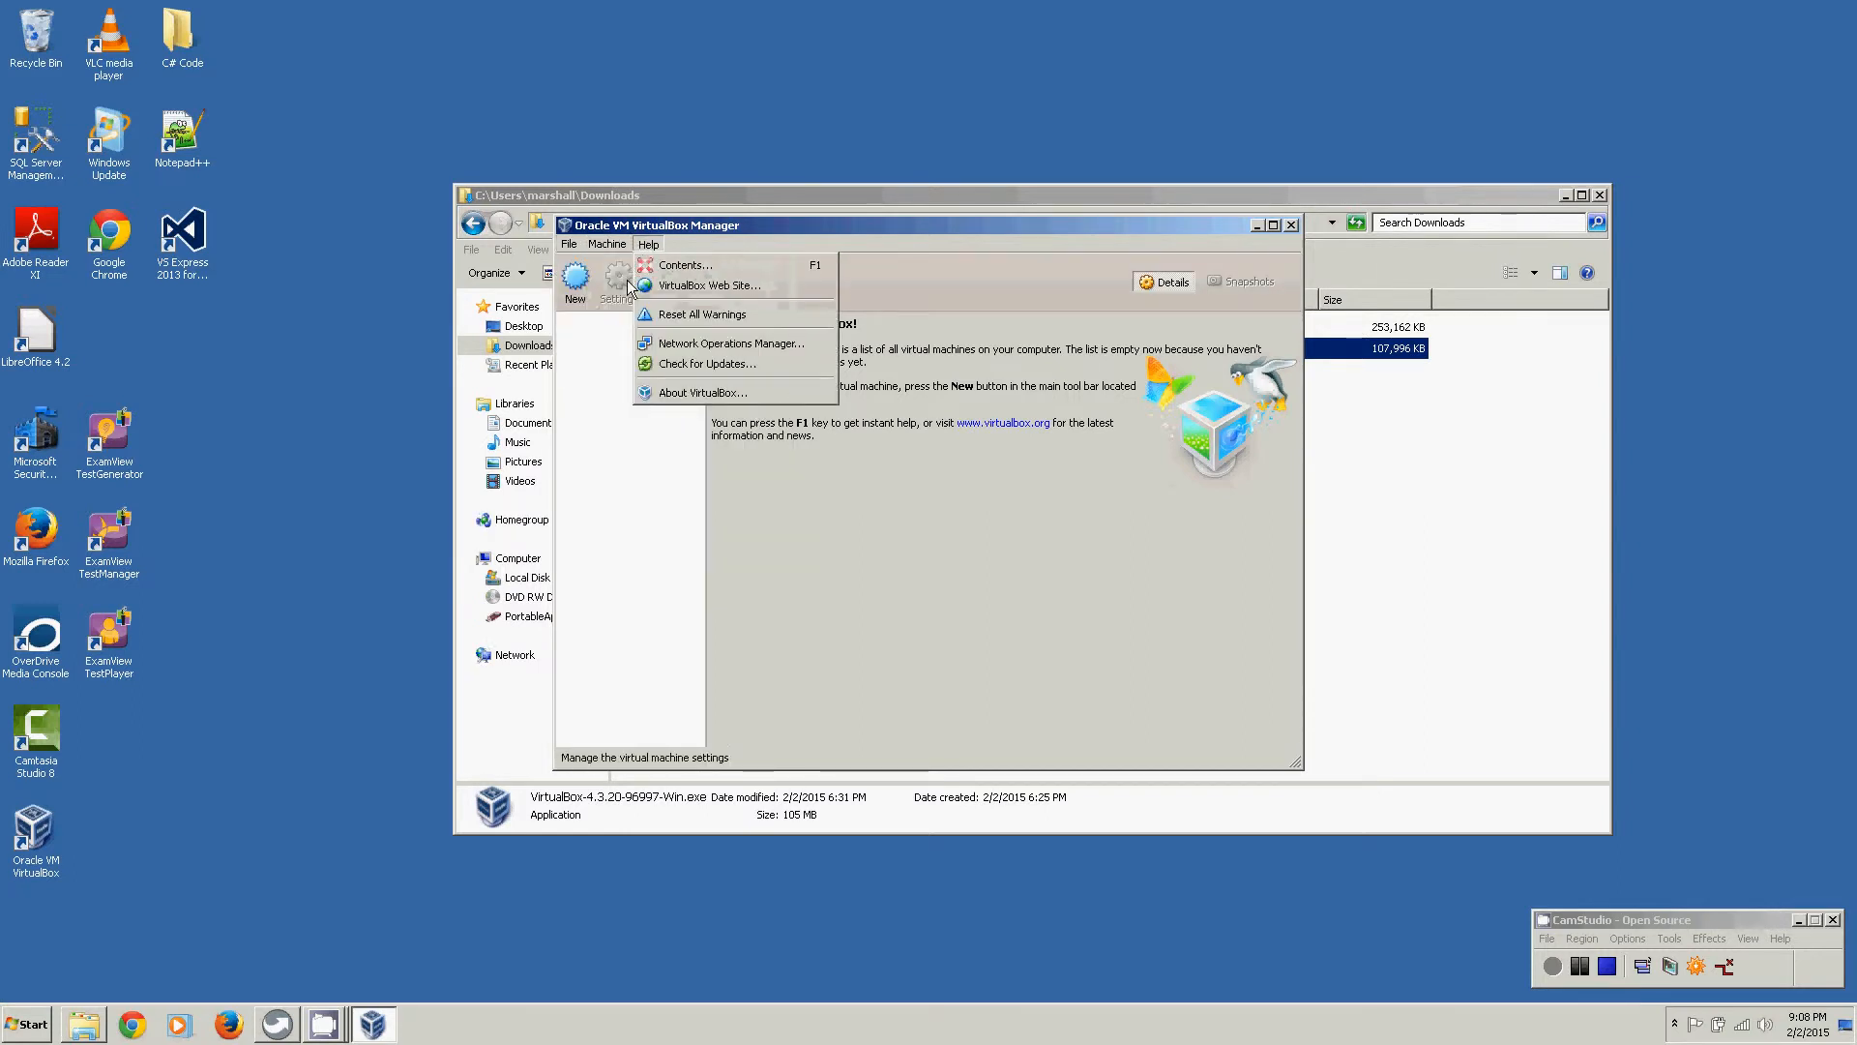
left_click(1554, 962)
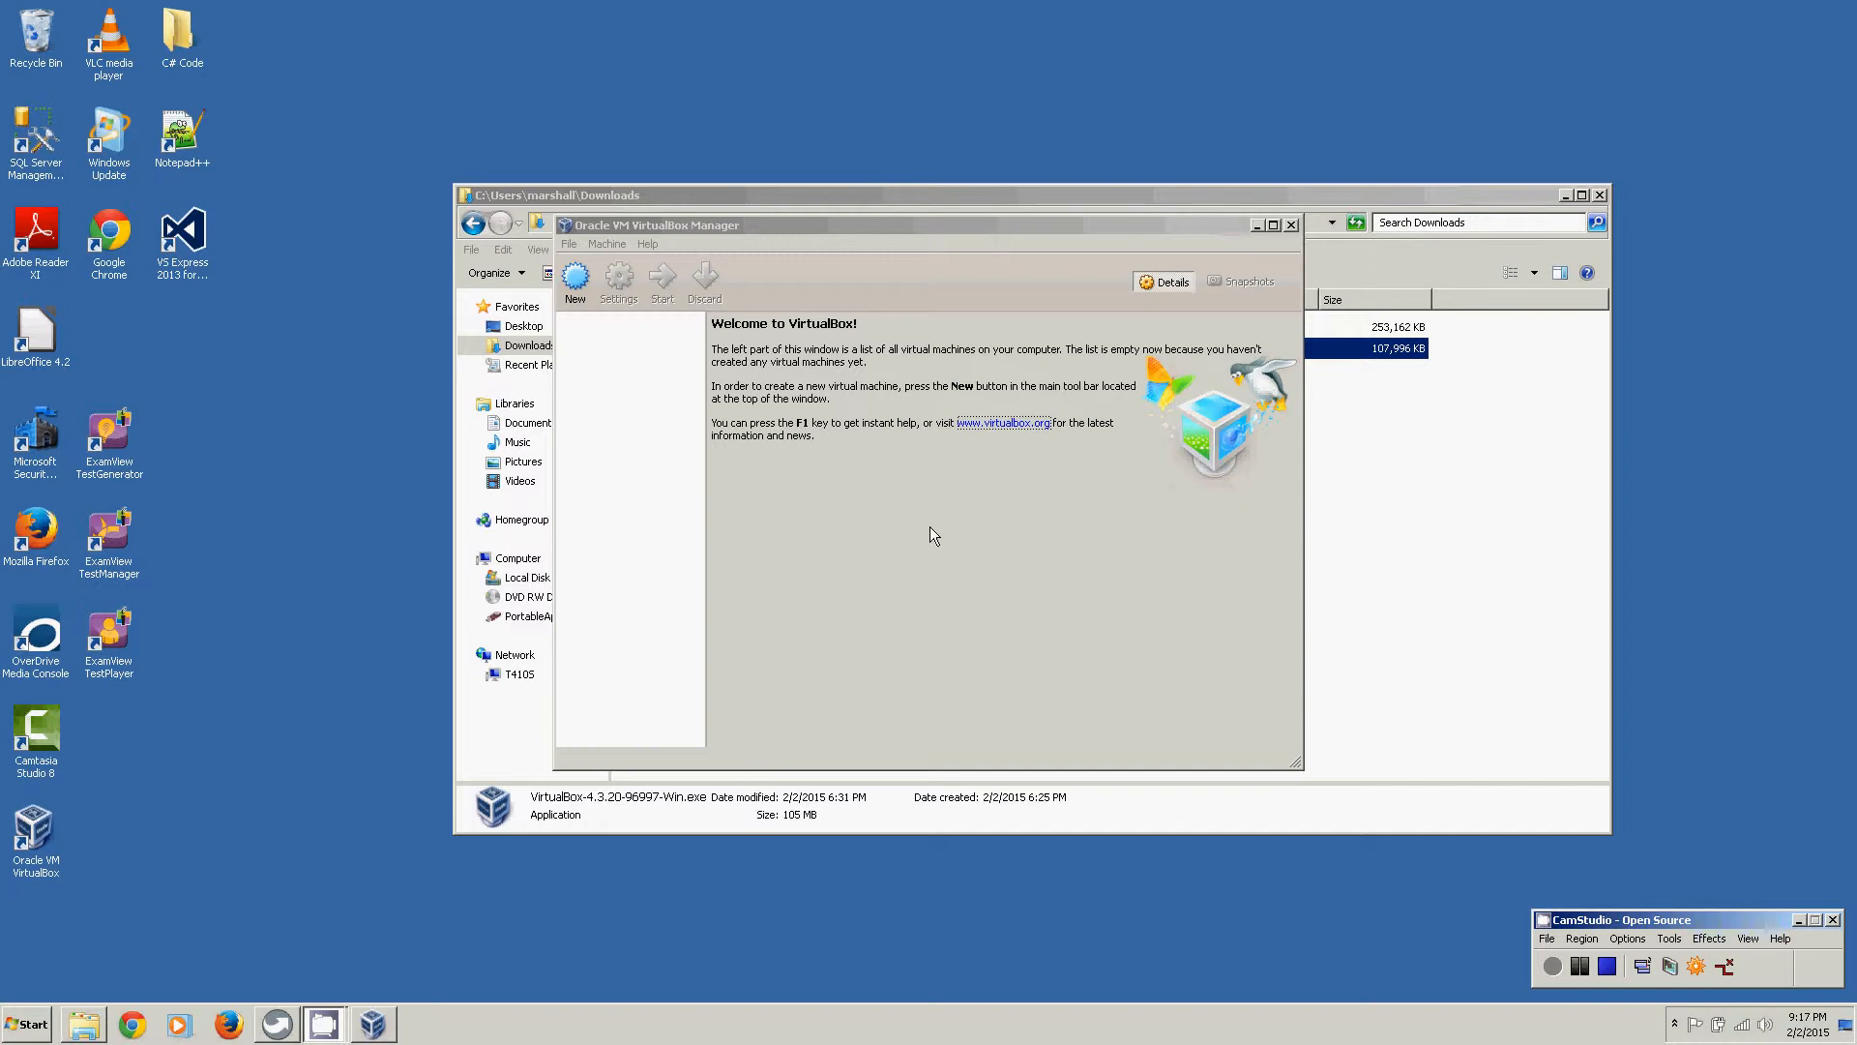
- Create a new virtual machine named LinuxMint with 1024 MB of memory
left_click(576, 281)
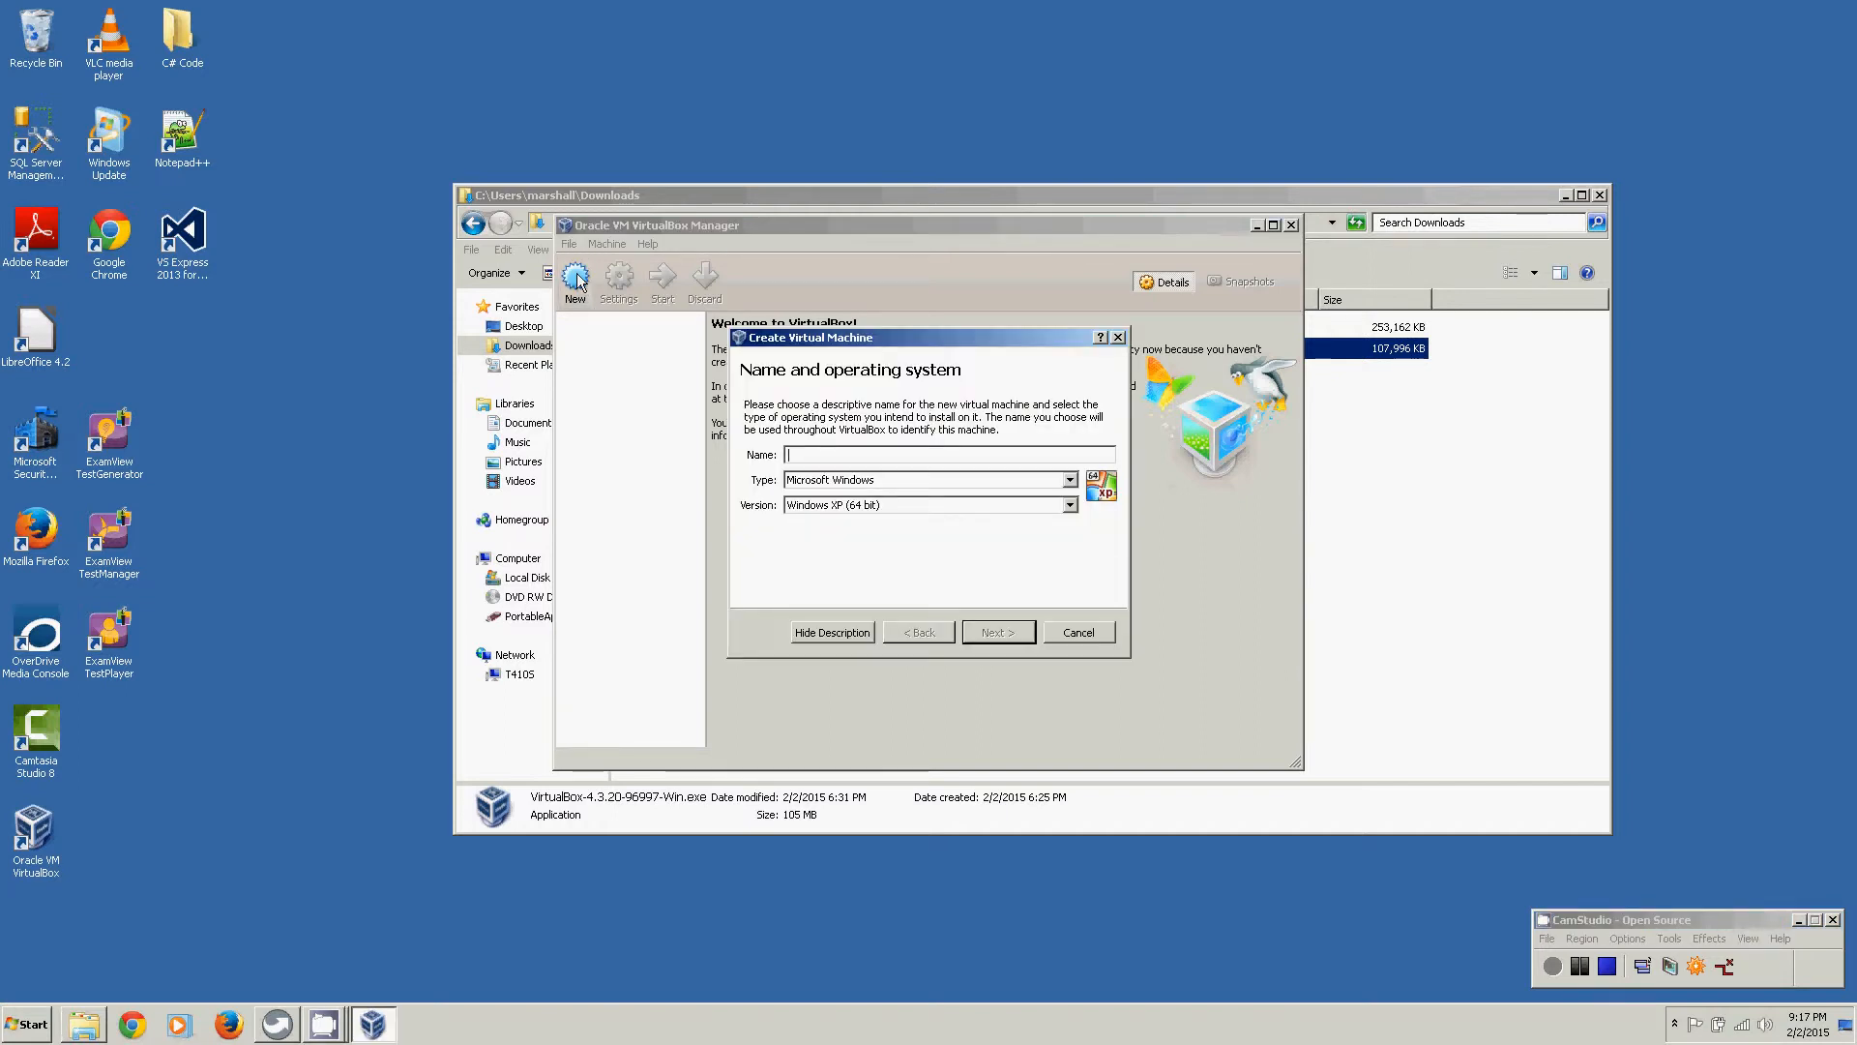
type("Linu")
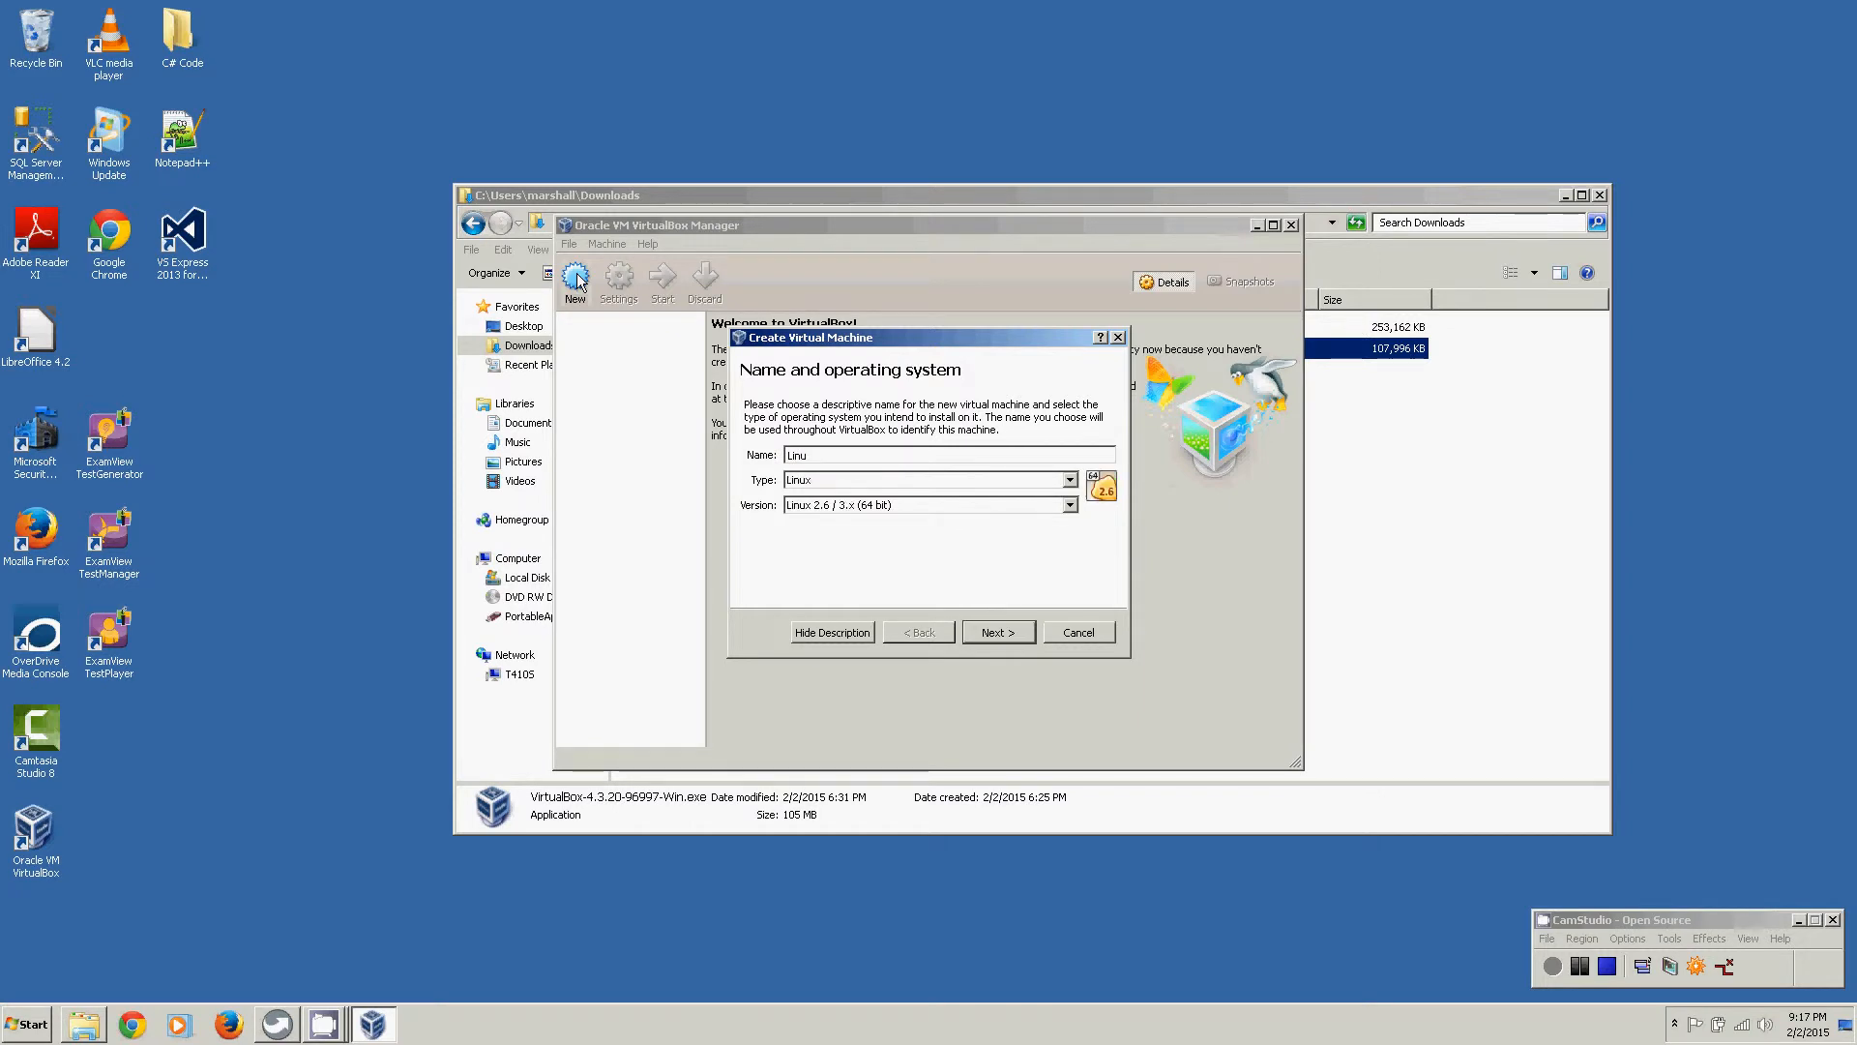
type("xMint")
left_click(1004, 633)
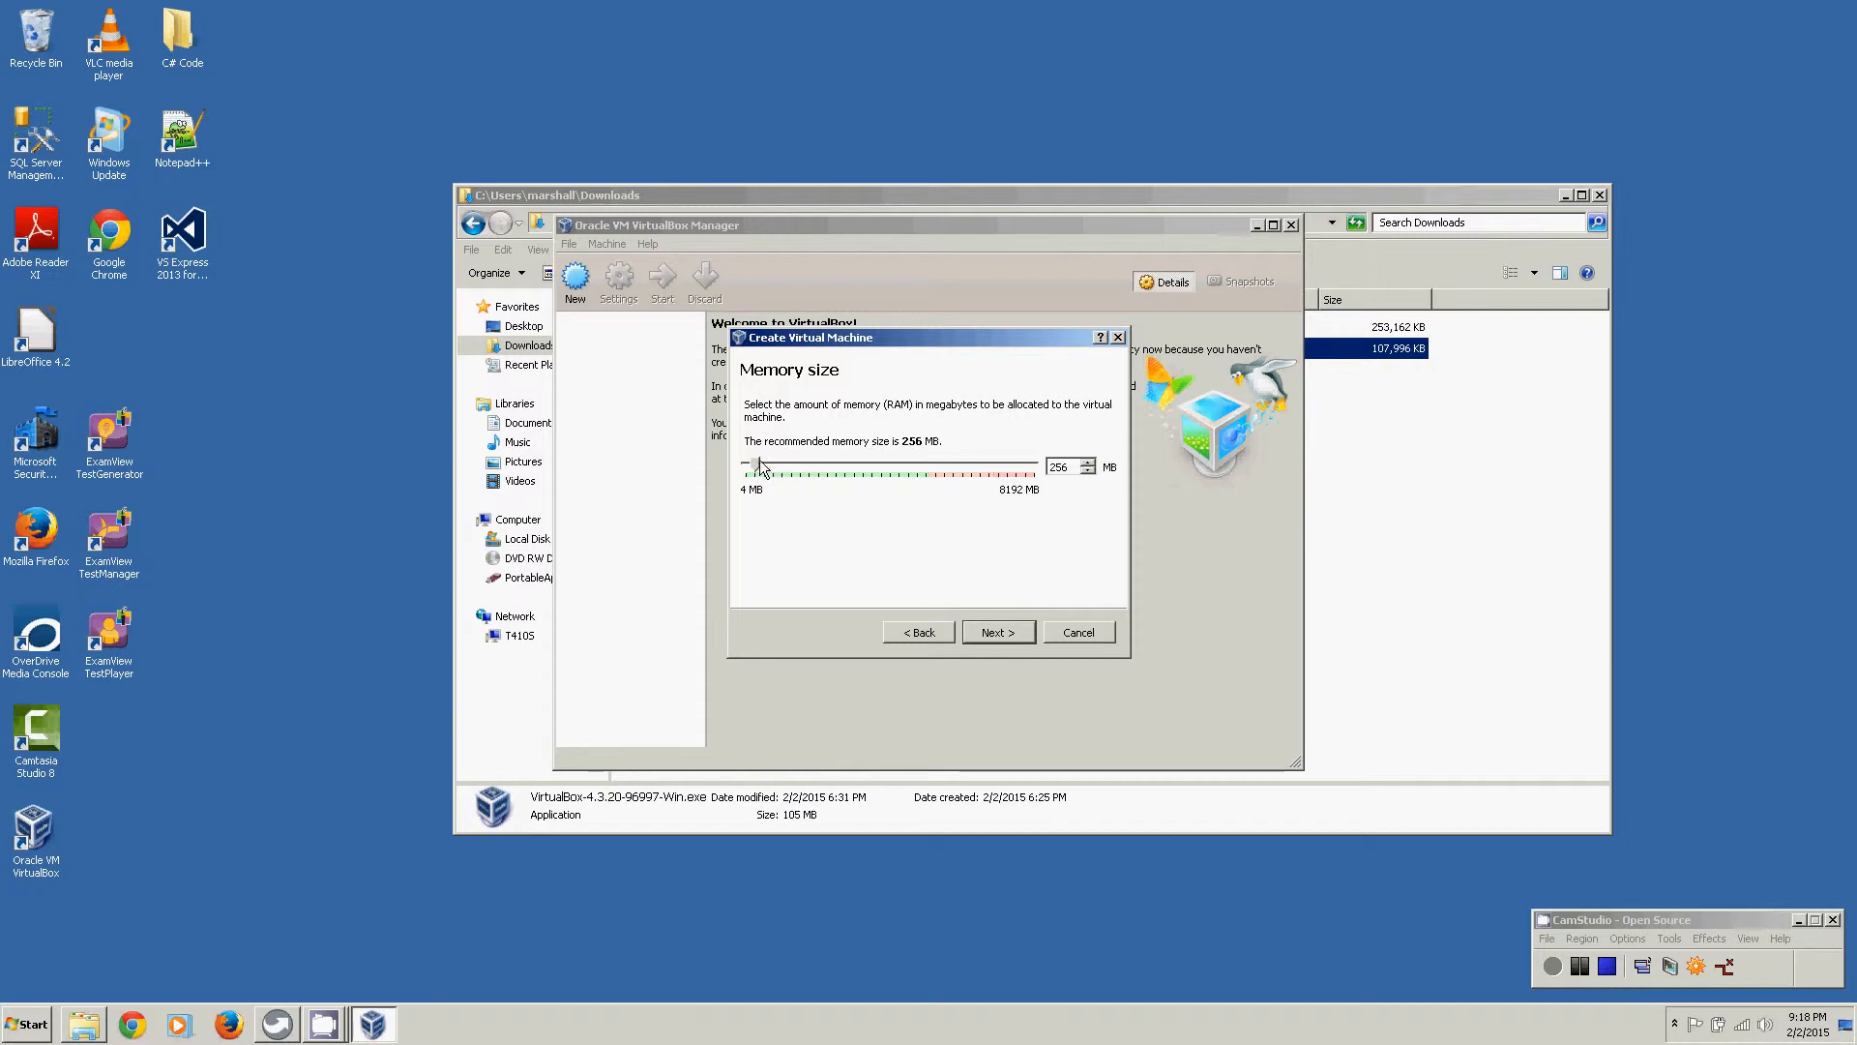
left_click_drag(757, 467, 783, 469)
left_click(1003, 635)
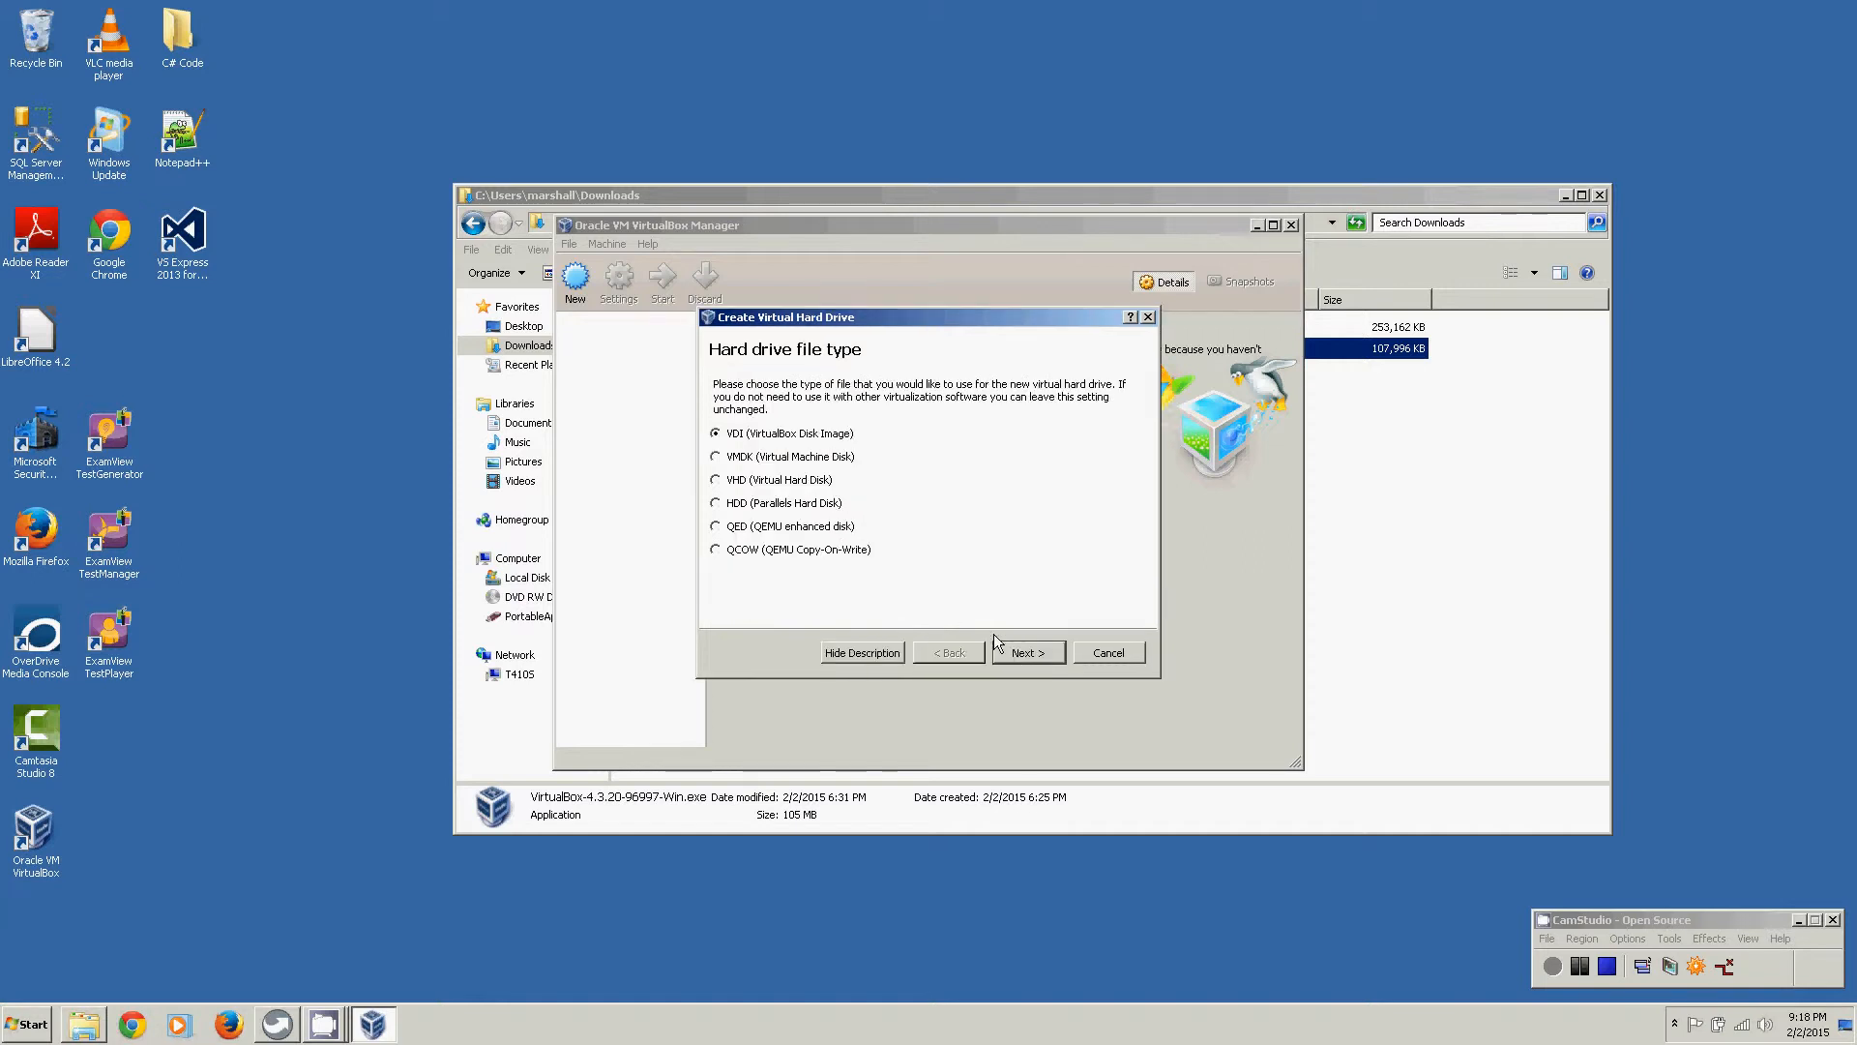
- Create a dynamically allocated 8.00 GB VDI disk, LinuxMint.vdi, for the machine
left_click(994, 634)
left_click(1023, 655)
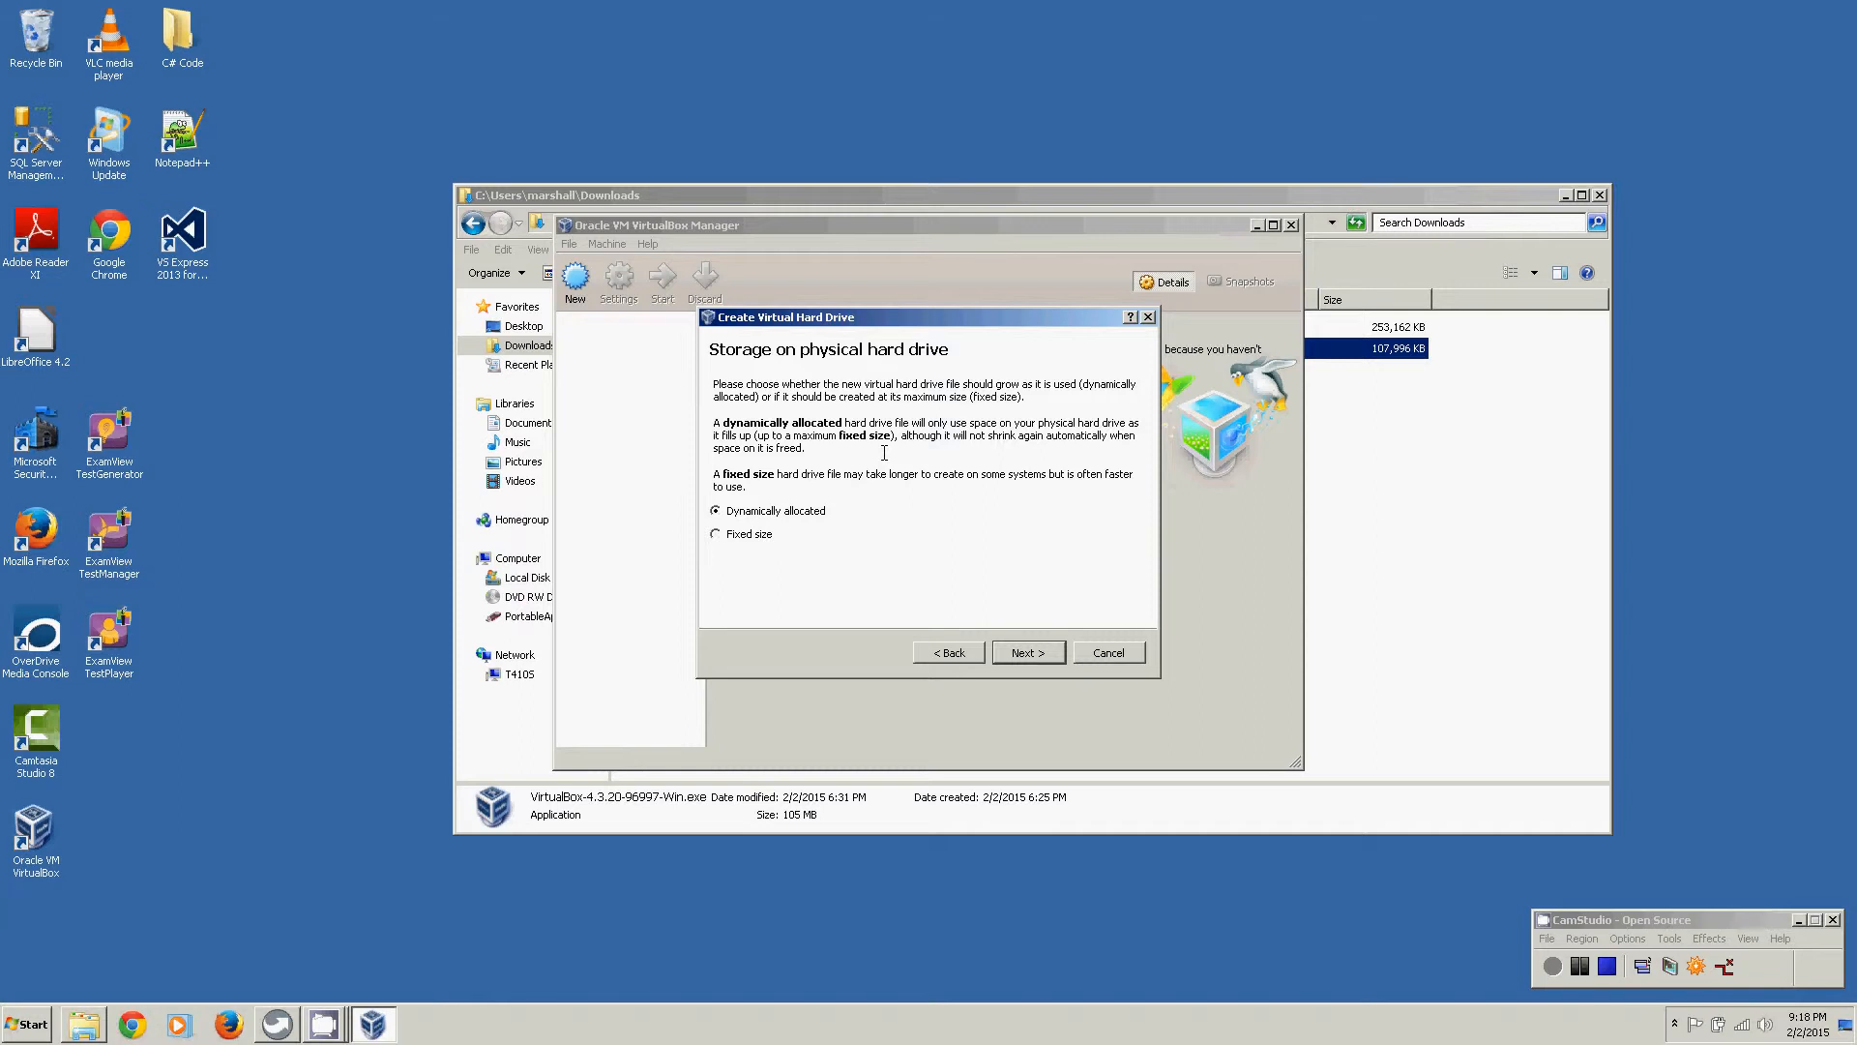
left_click(1029, 650)
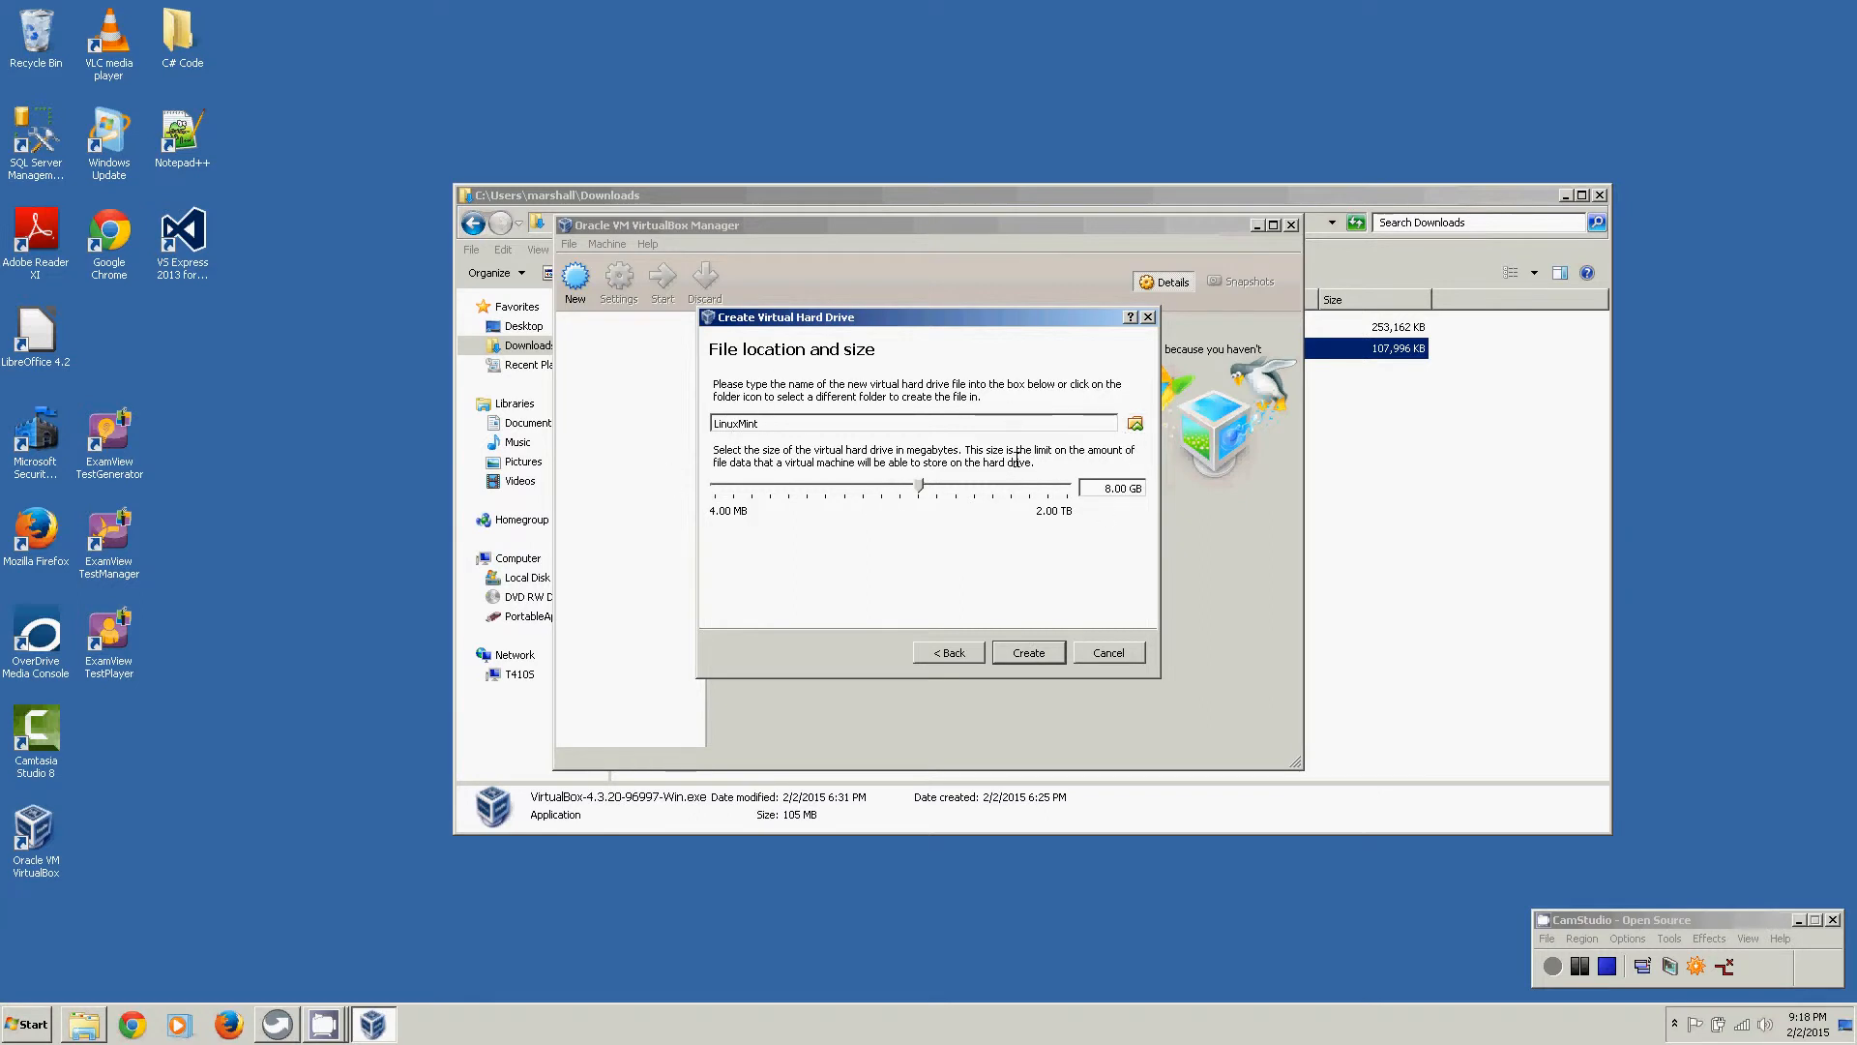
left_click(1027, 653)
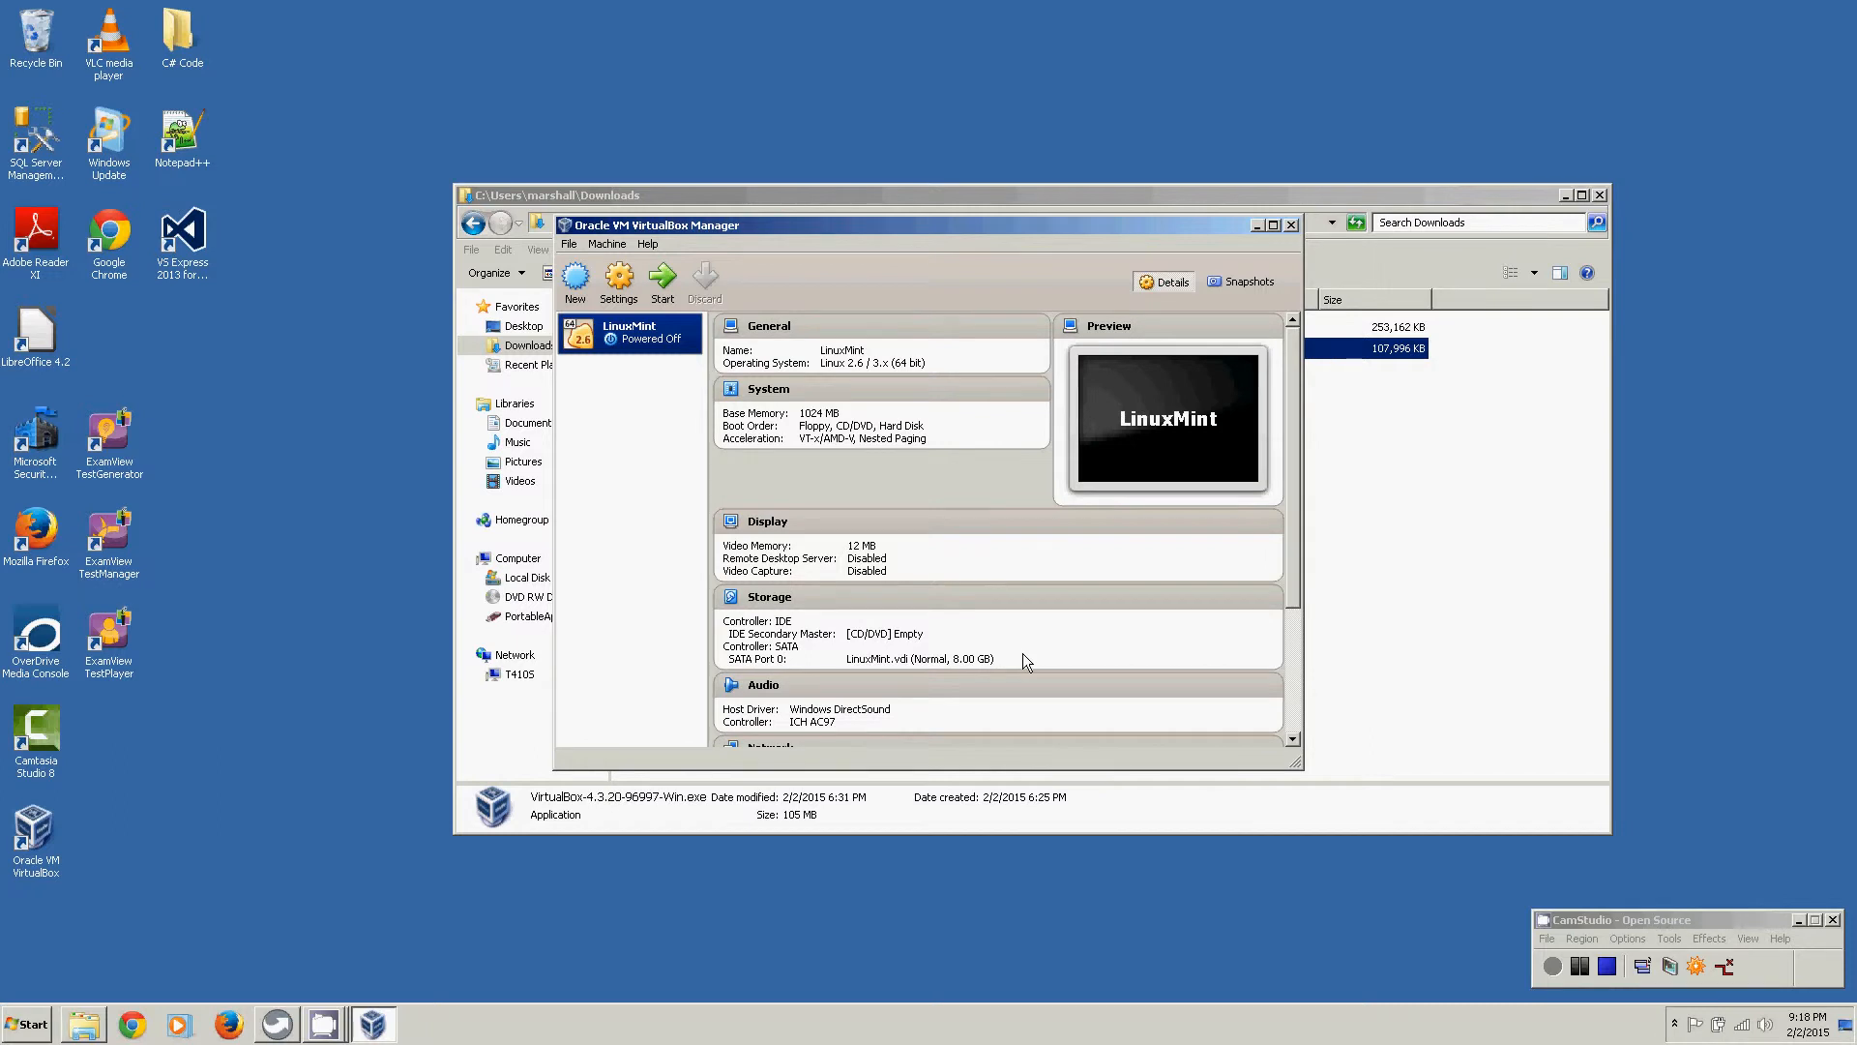
- Start the LinuxMint machine from its context menu in VirtualBox Manager
right_click(638, 332)
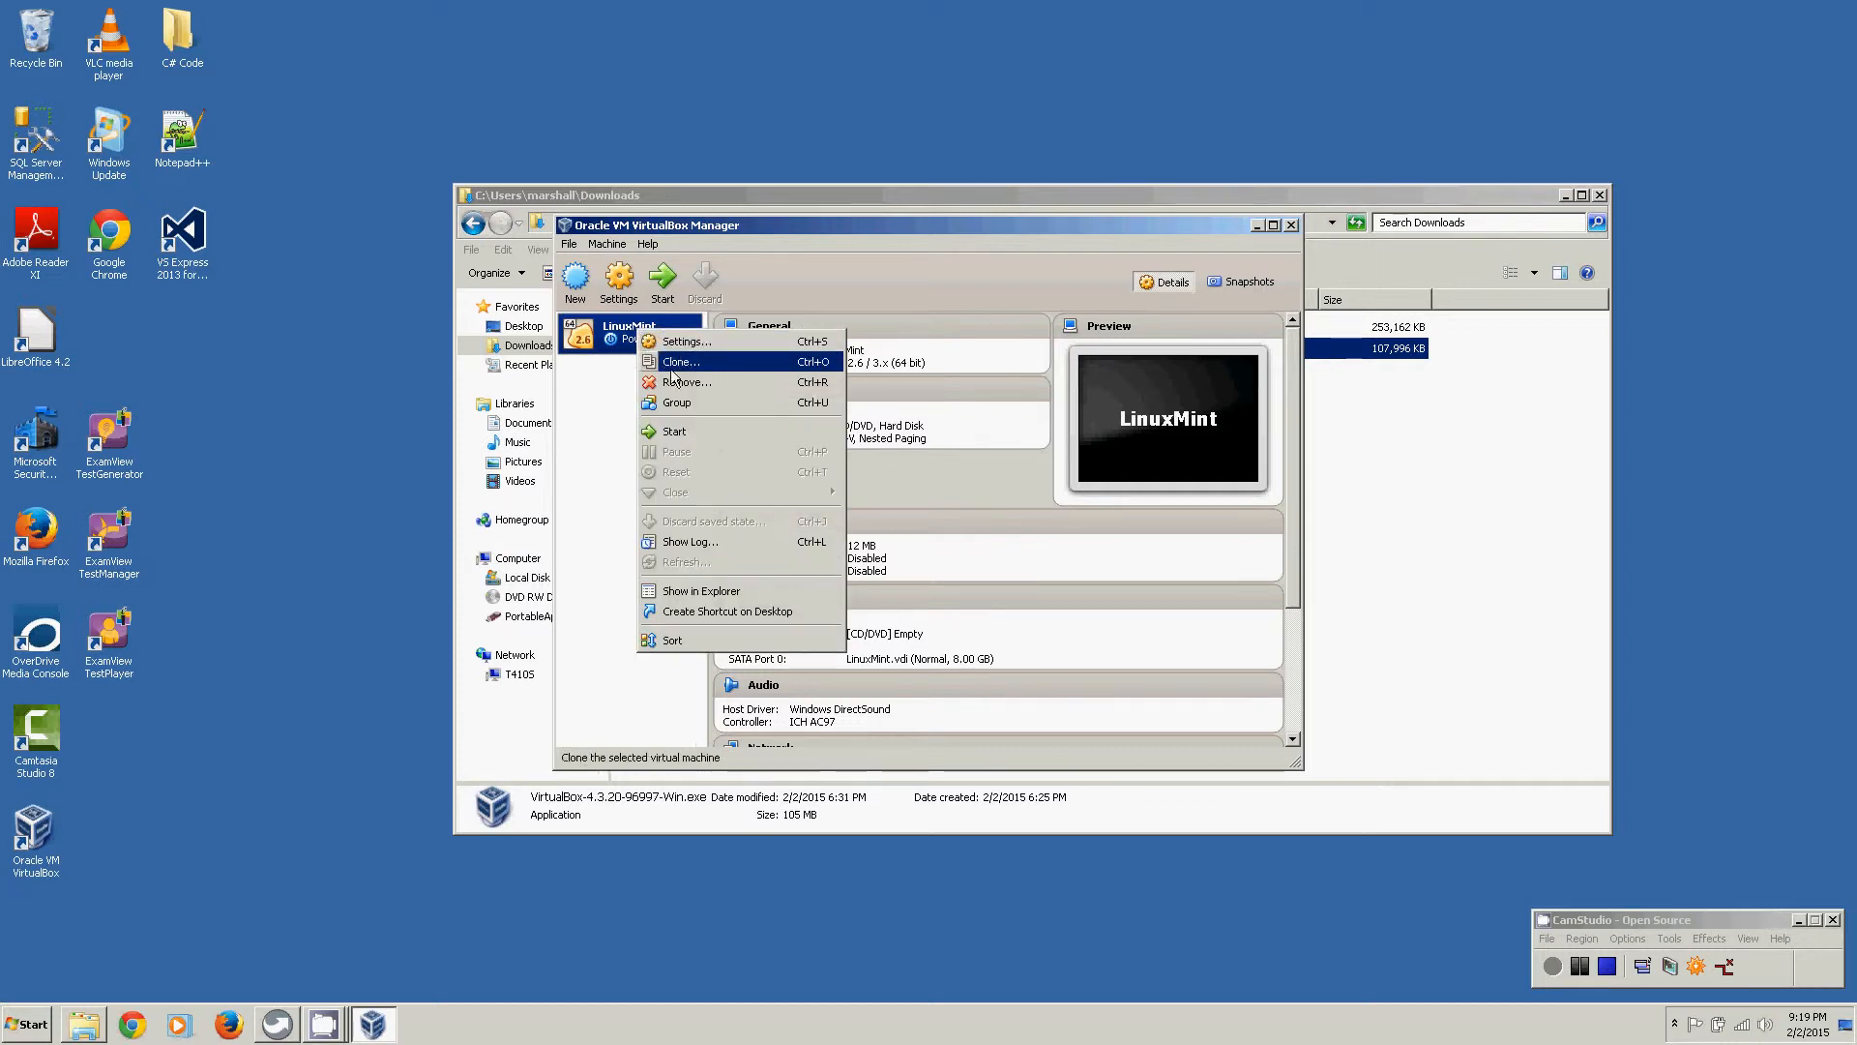
left_click(680, 431)
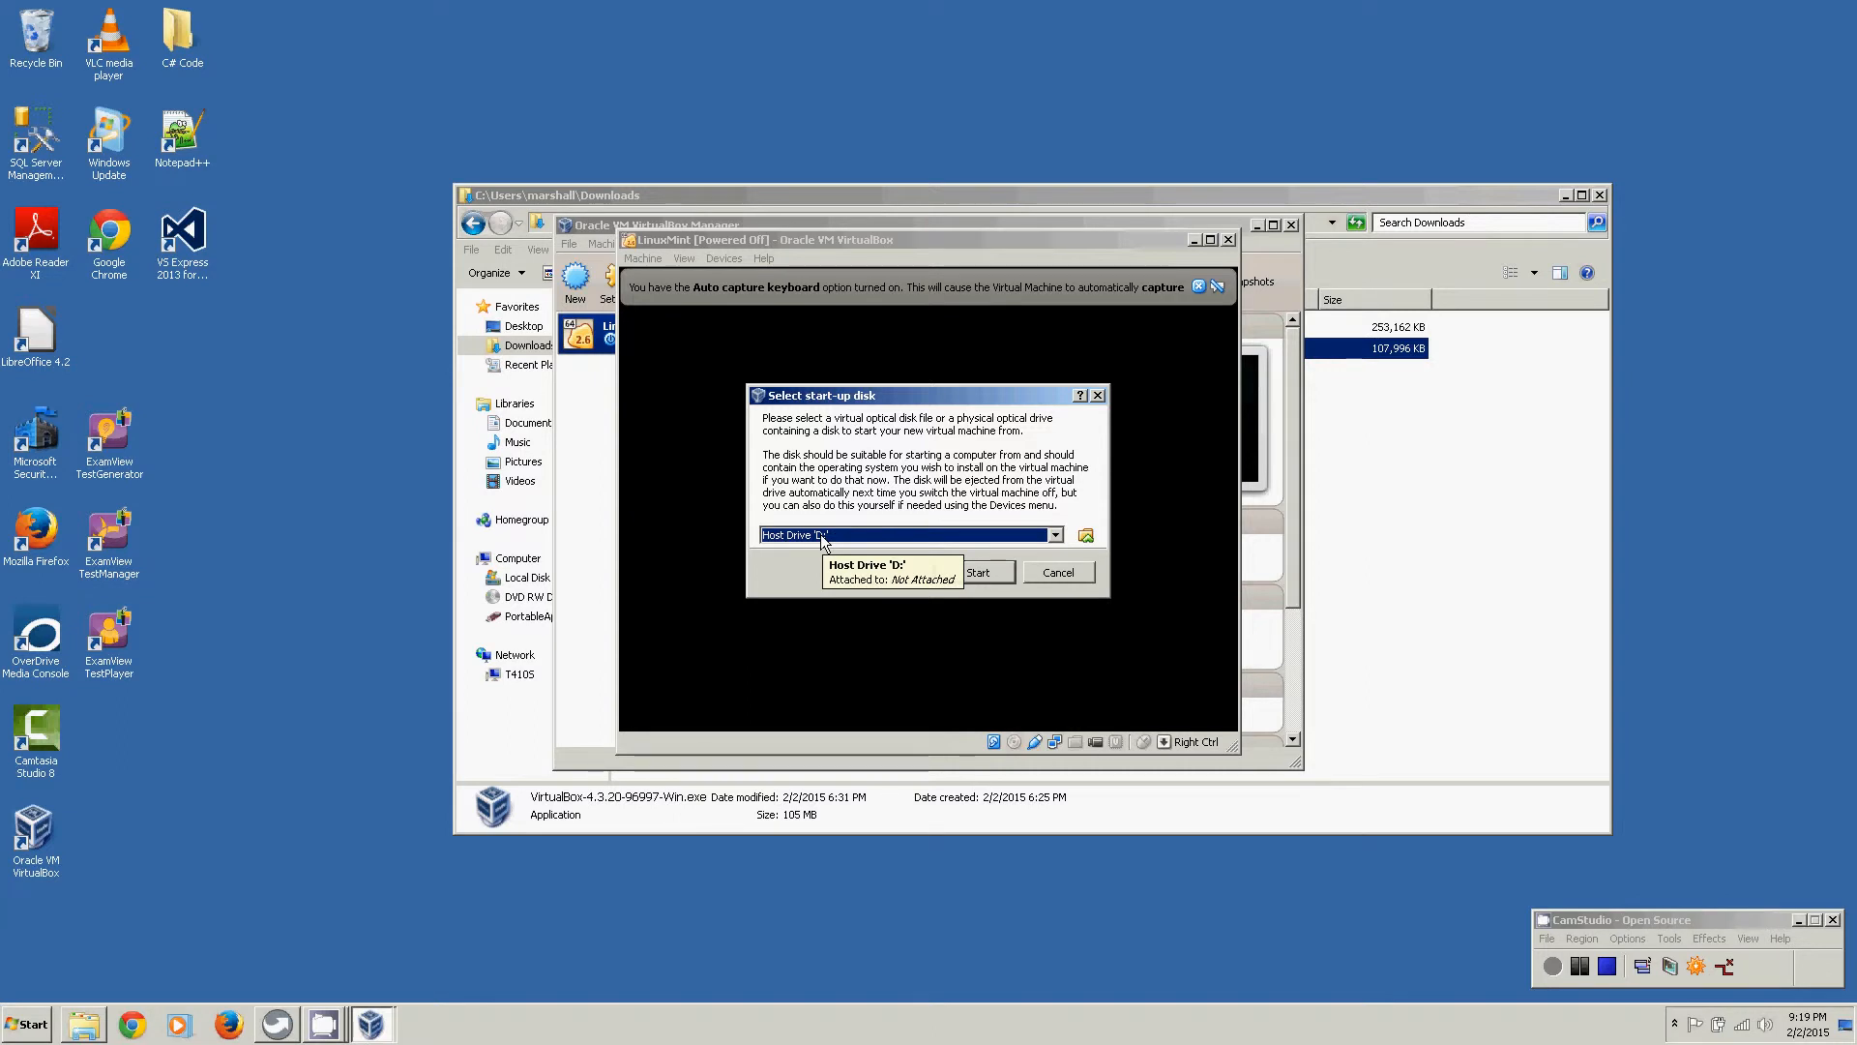
- Boot LinuxMint from host drive D: and dismiss the mouse integration and keyboard capture notices
left_click(983, 571)
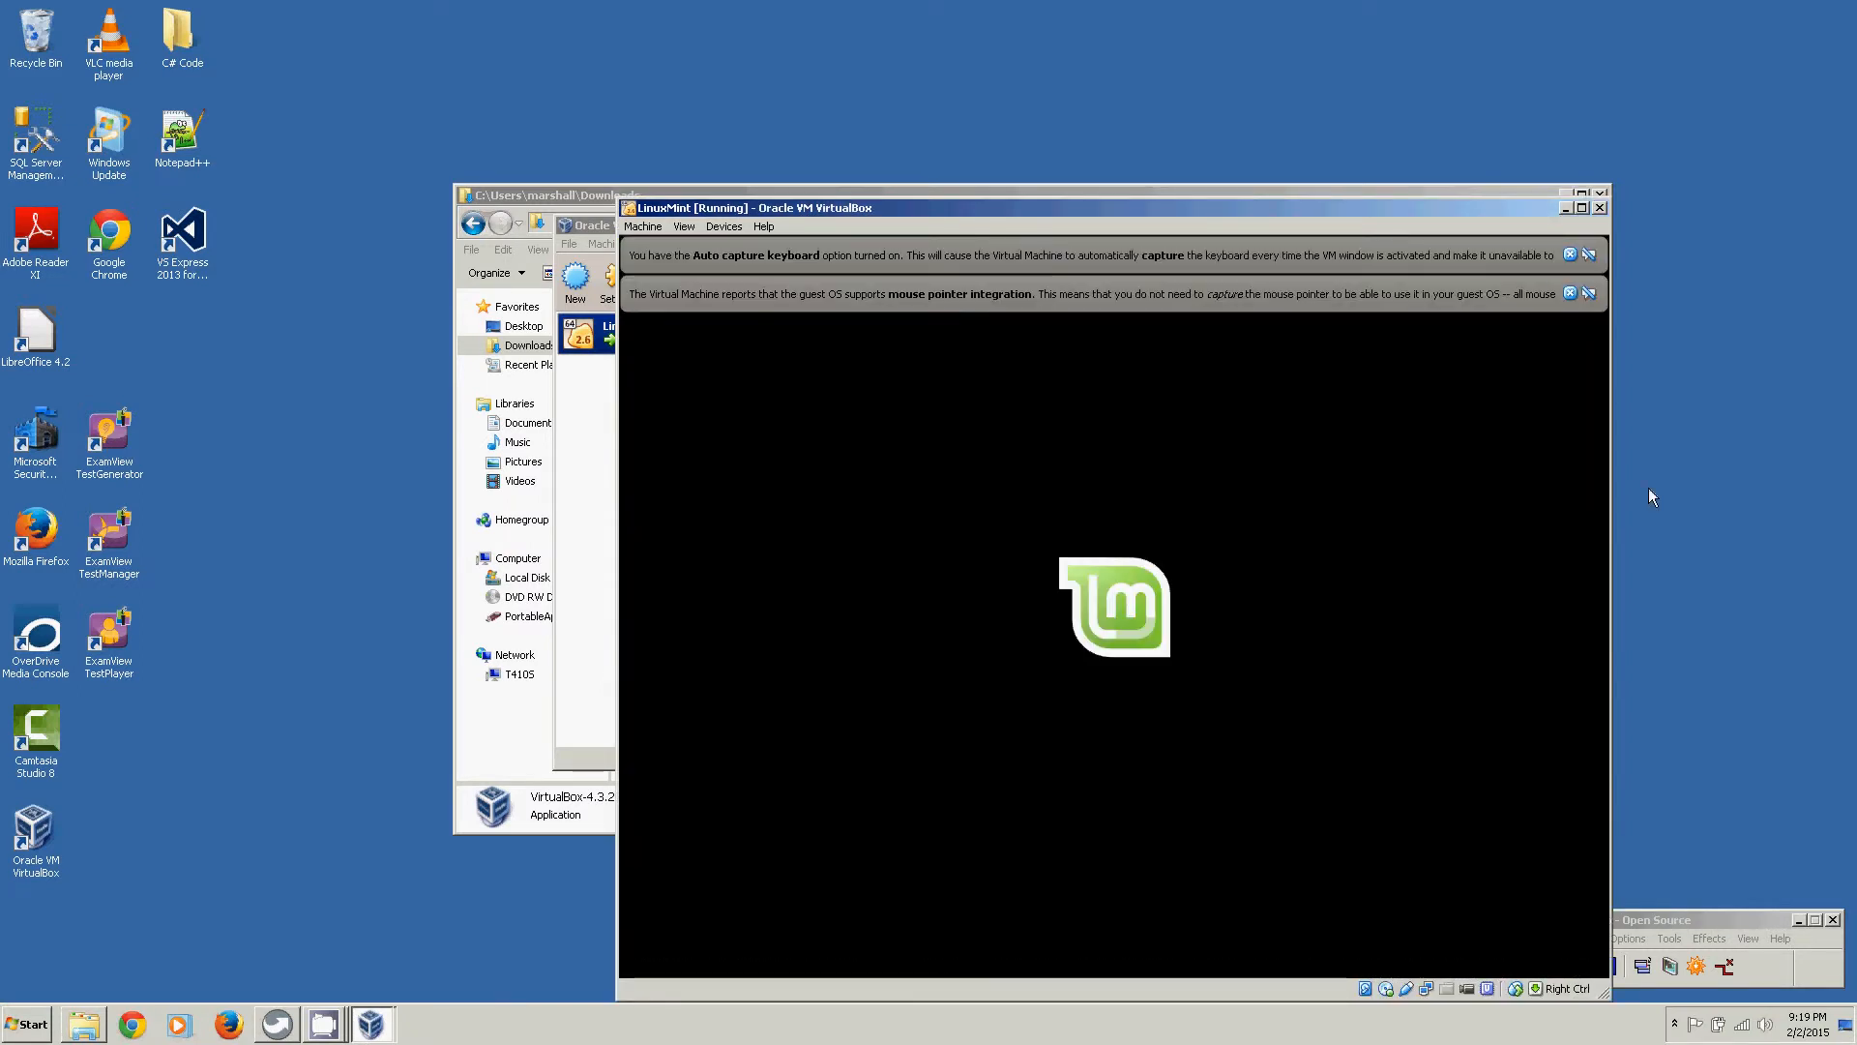
left_click(1569, 293)
left_click(1569, 253)
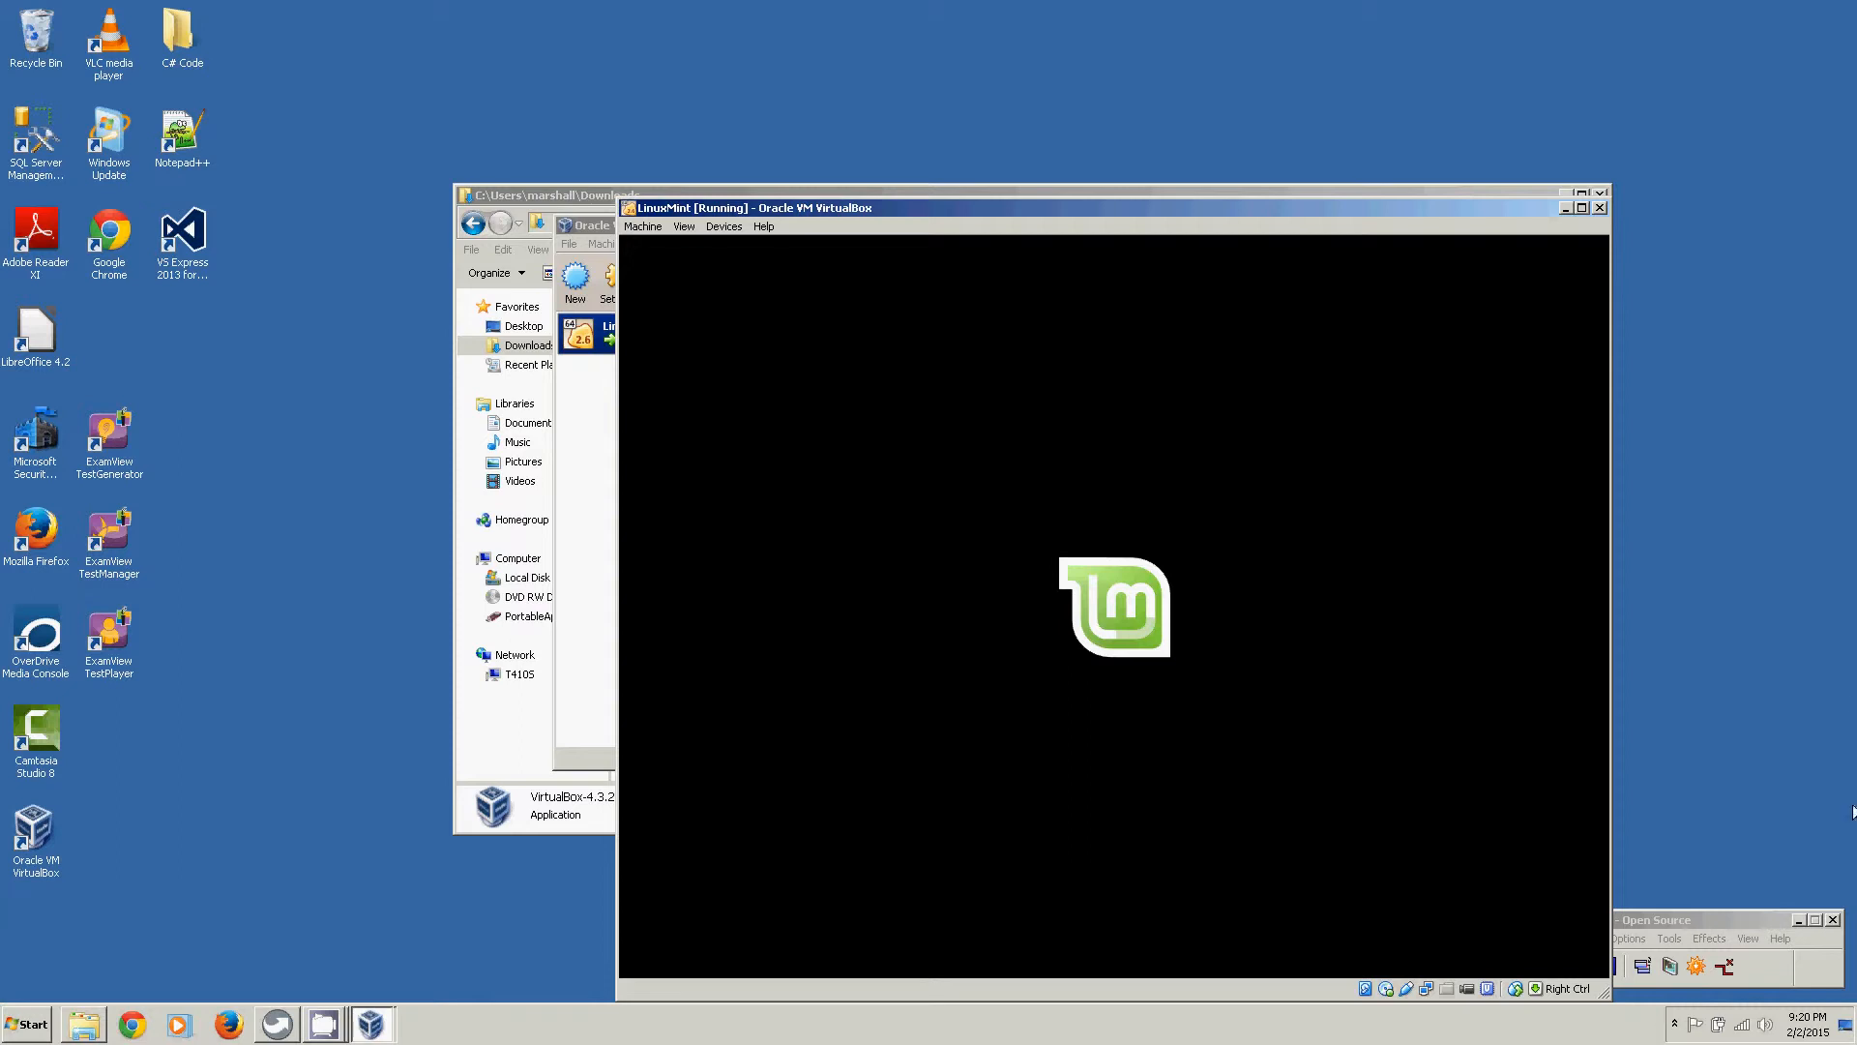
left_click(1744, 915)
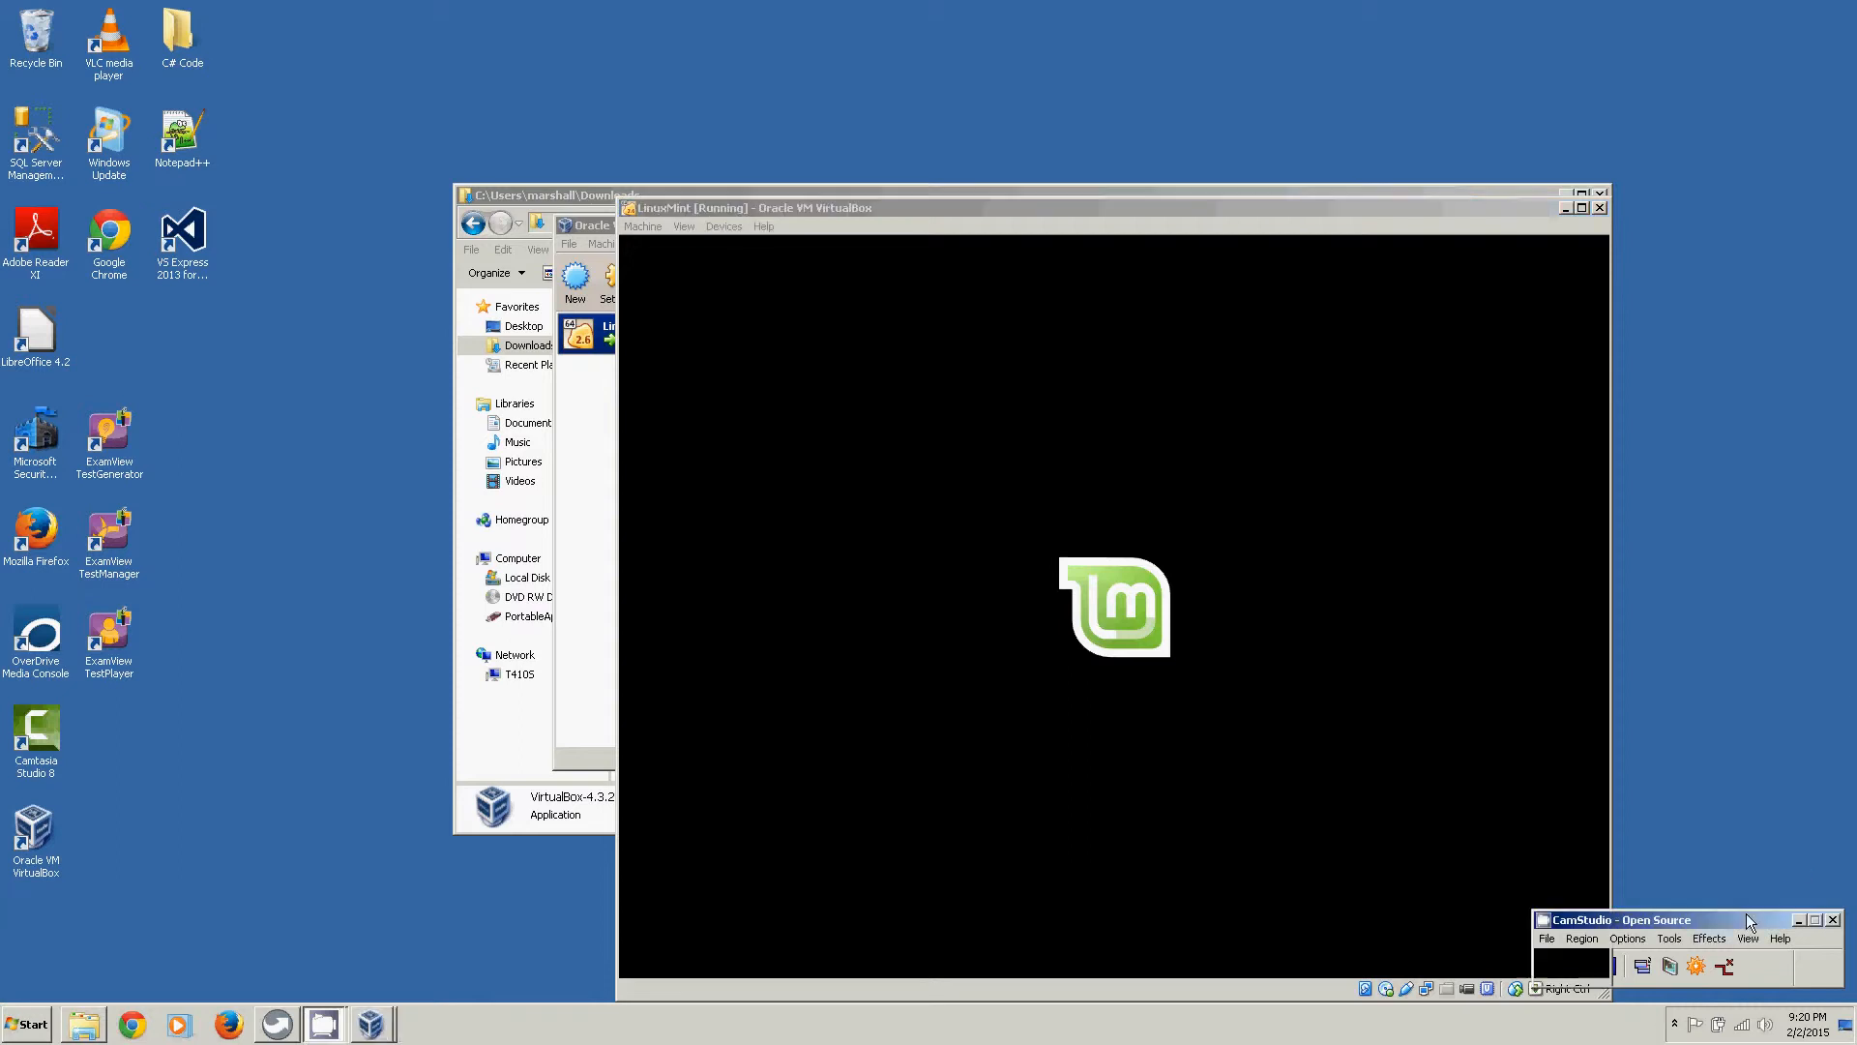
left_click(1549, 943)
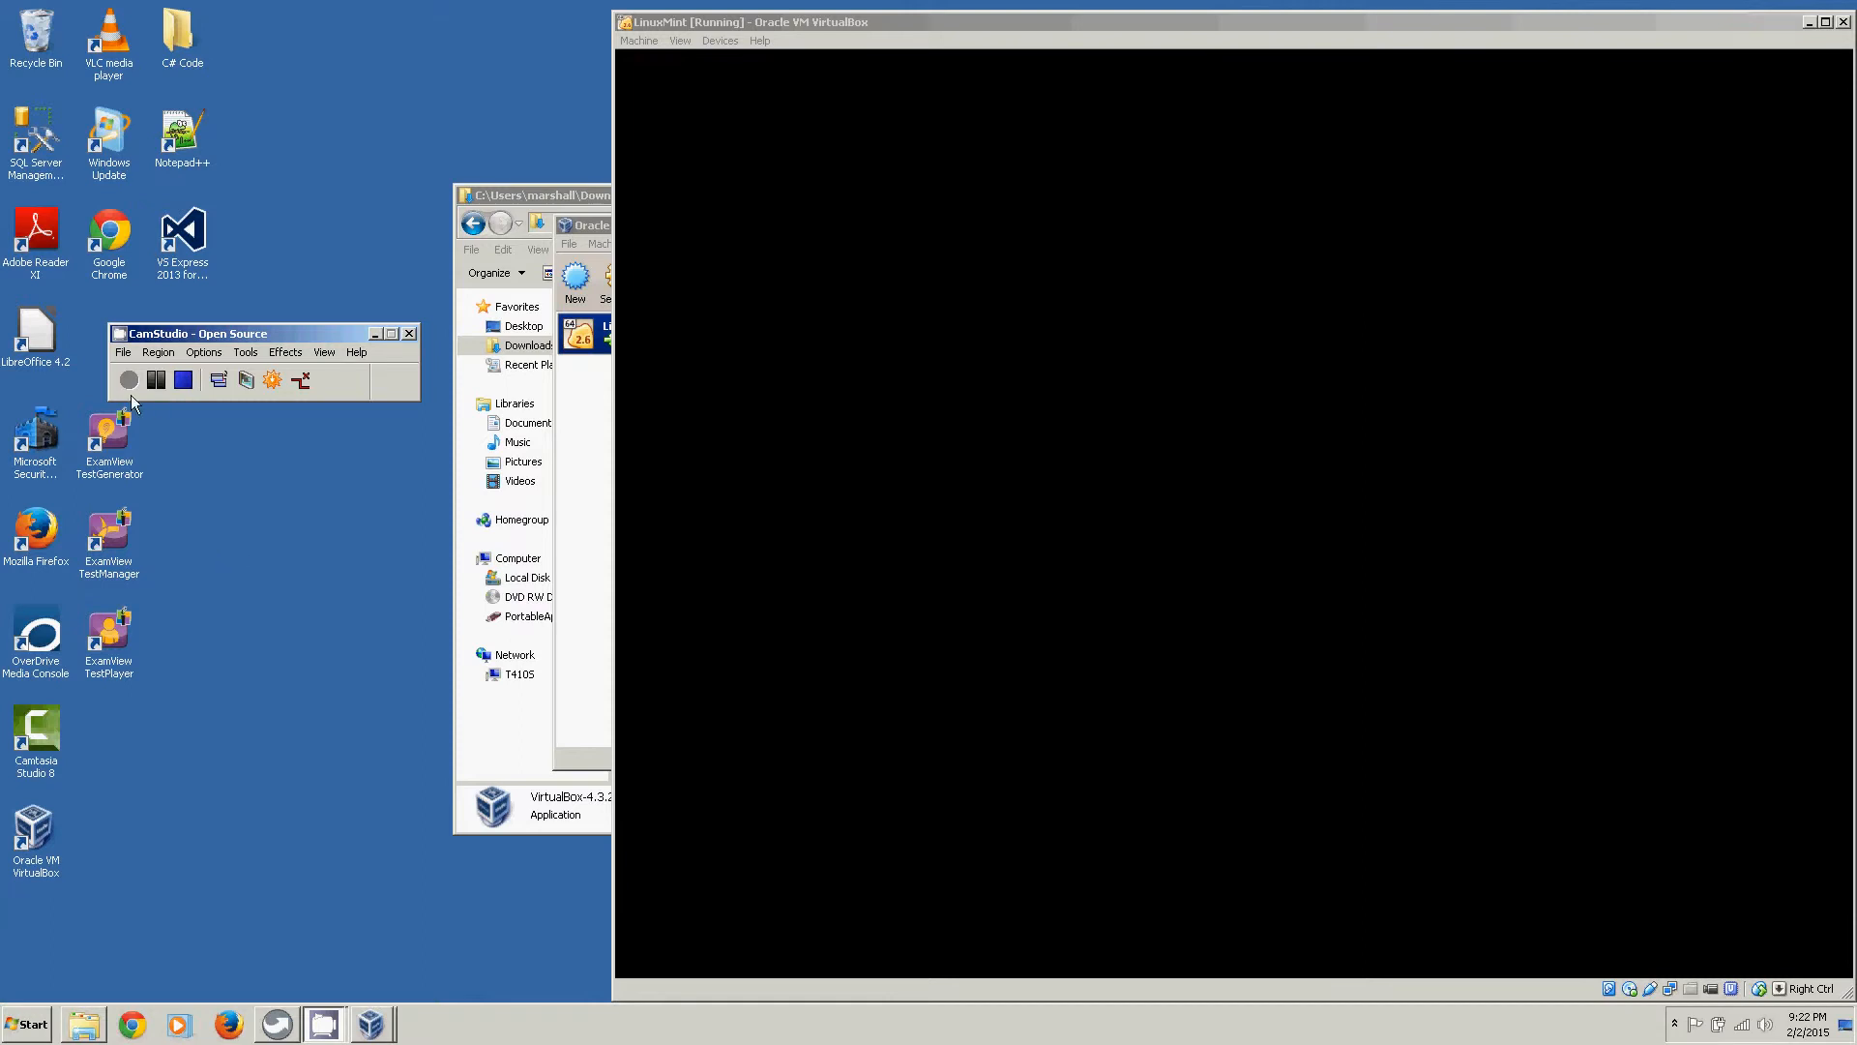
- Work in the LinuxMint VM window while it boots to the Linux Mint live desktop
left_click(123, 352)
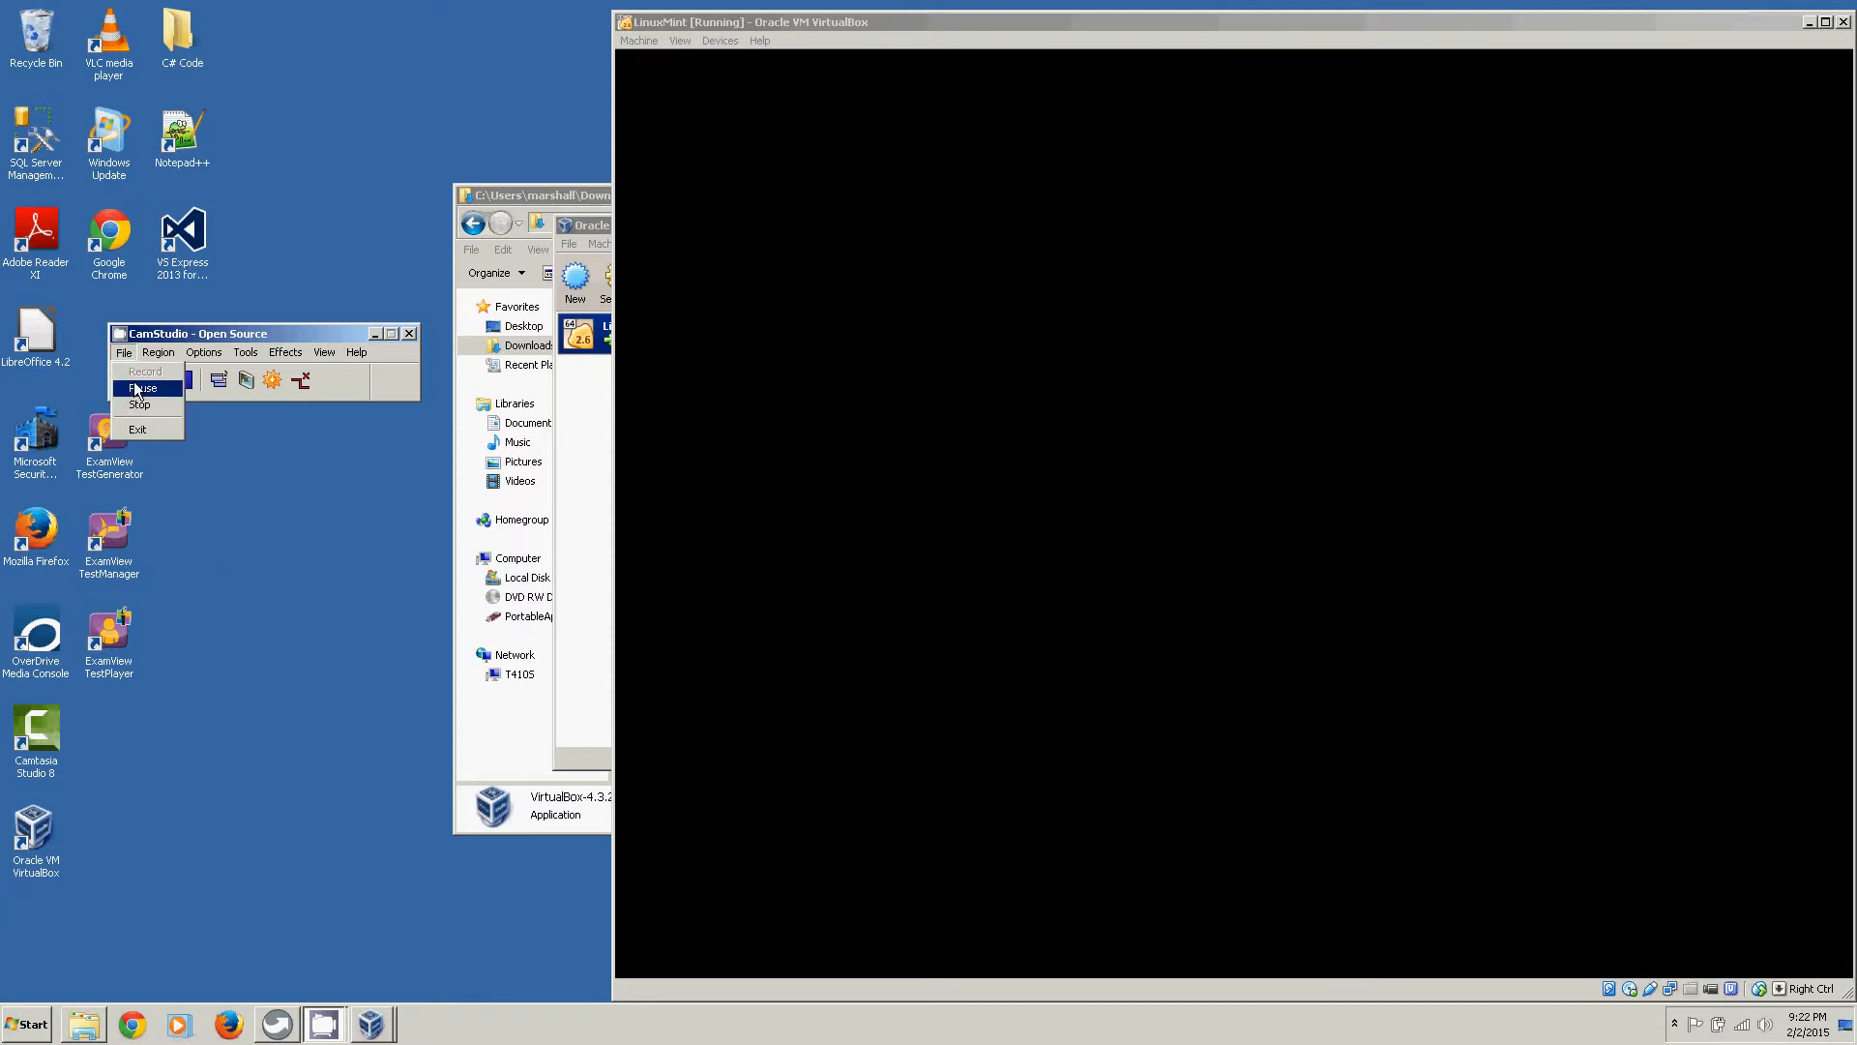
left_click(137, 392)
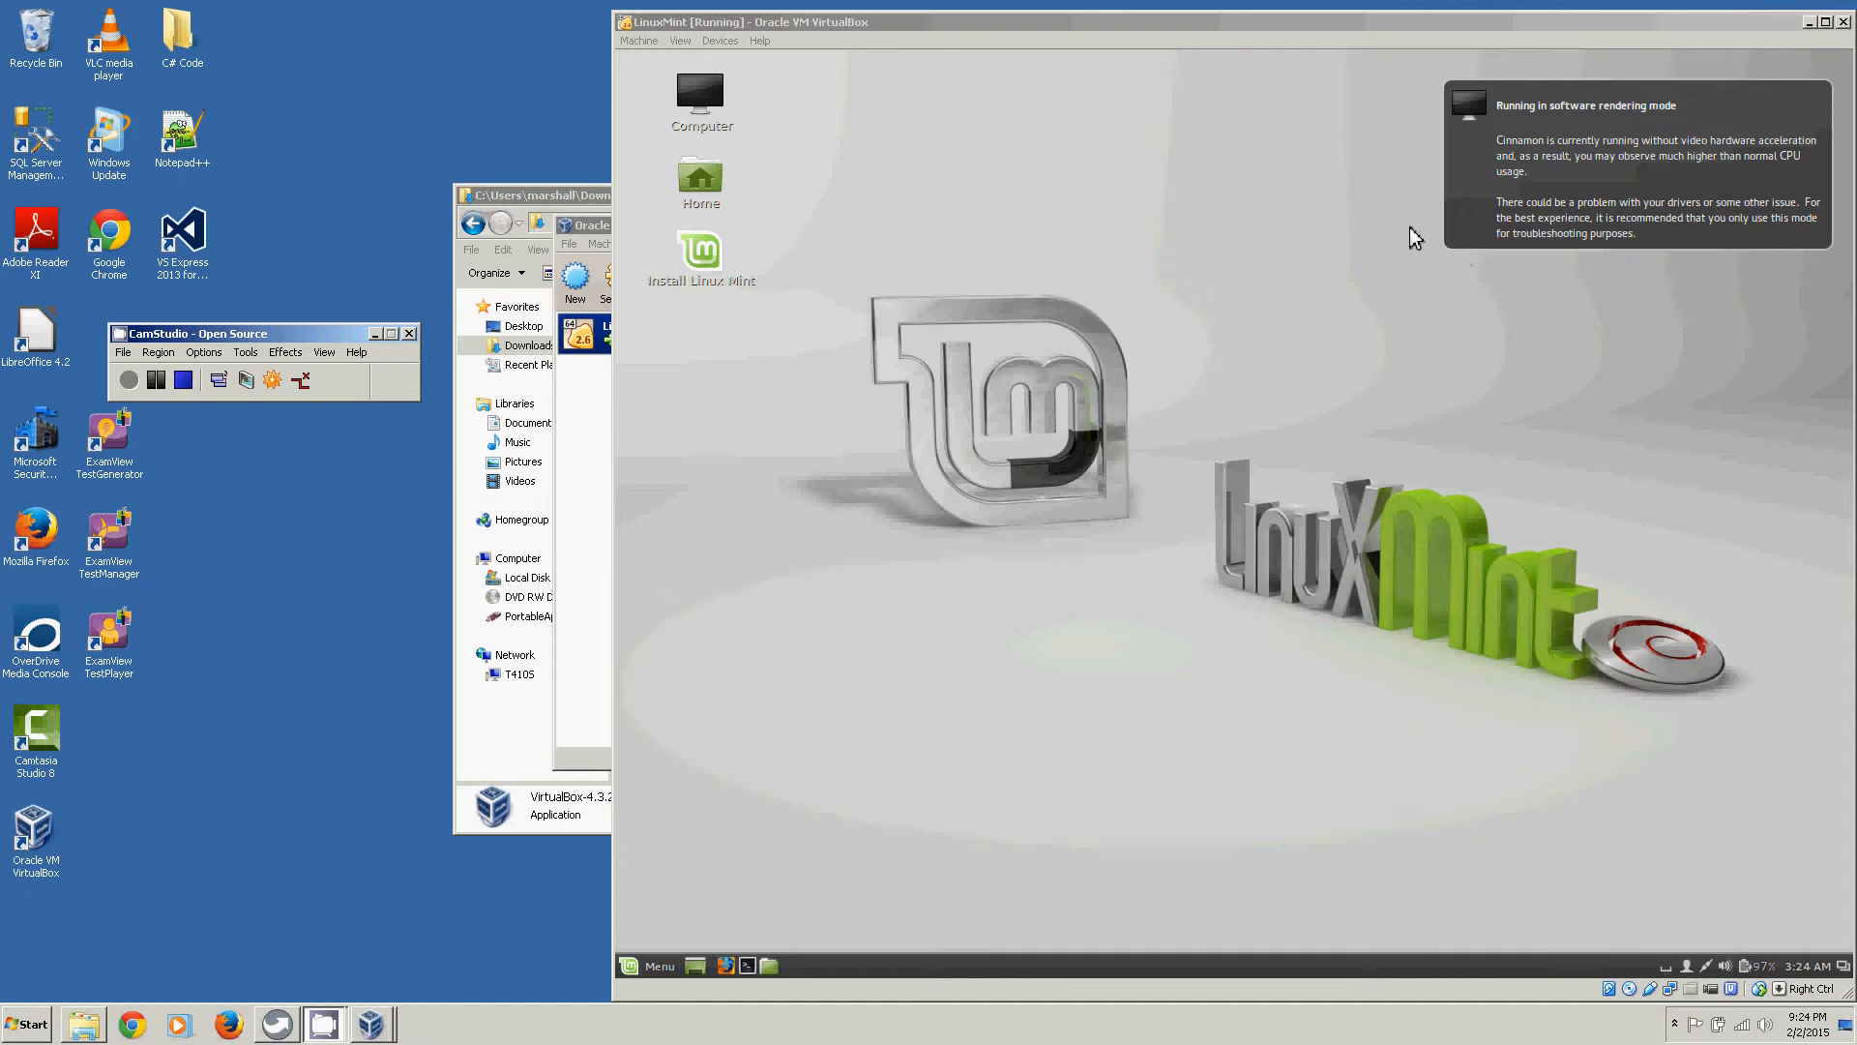
- Launch the Install Linux Mint icon in the VM and shift the VirtualBox window left
left_click(714, 266)
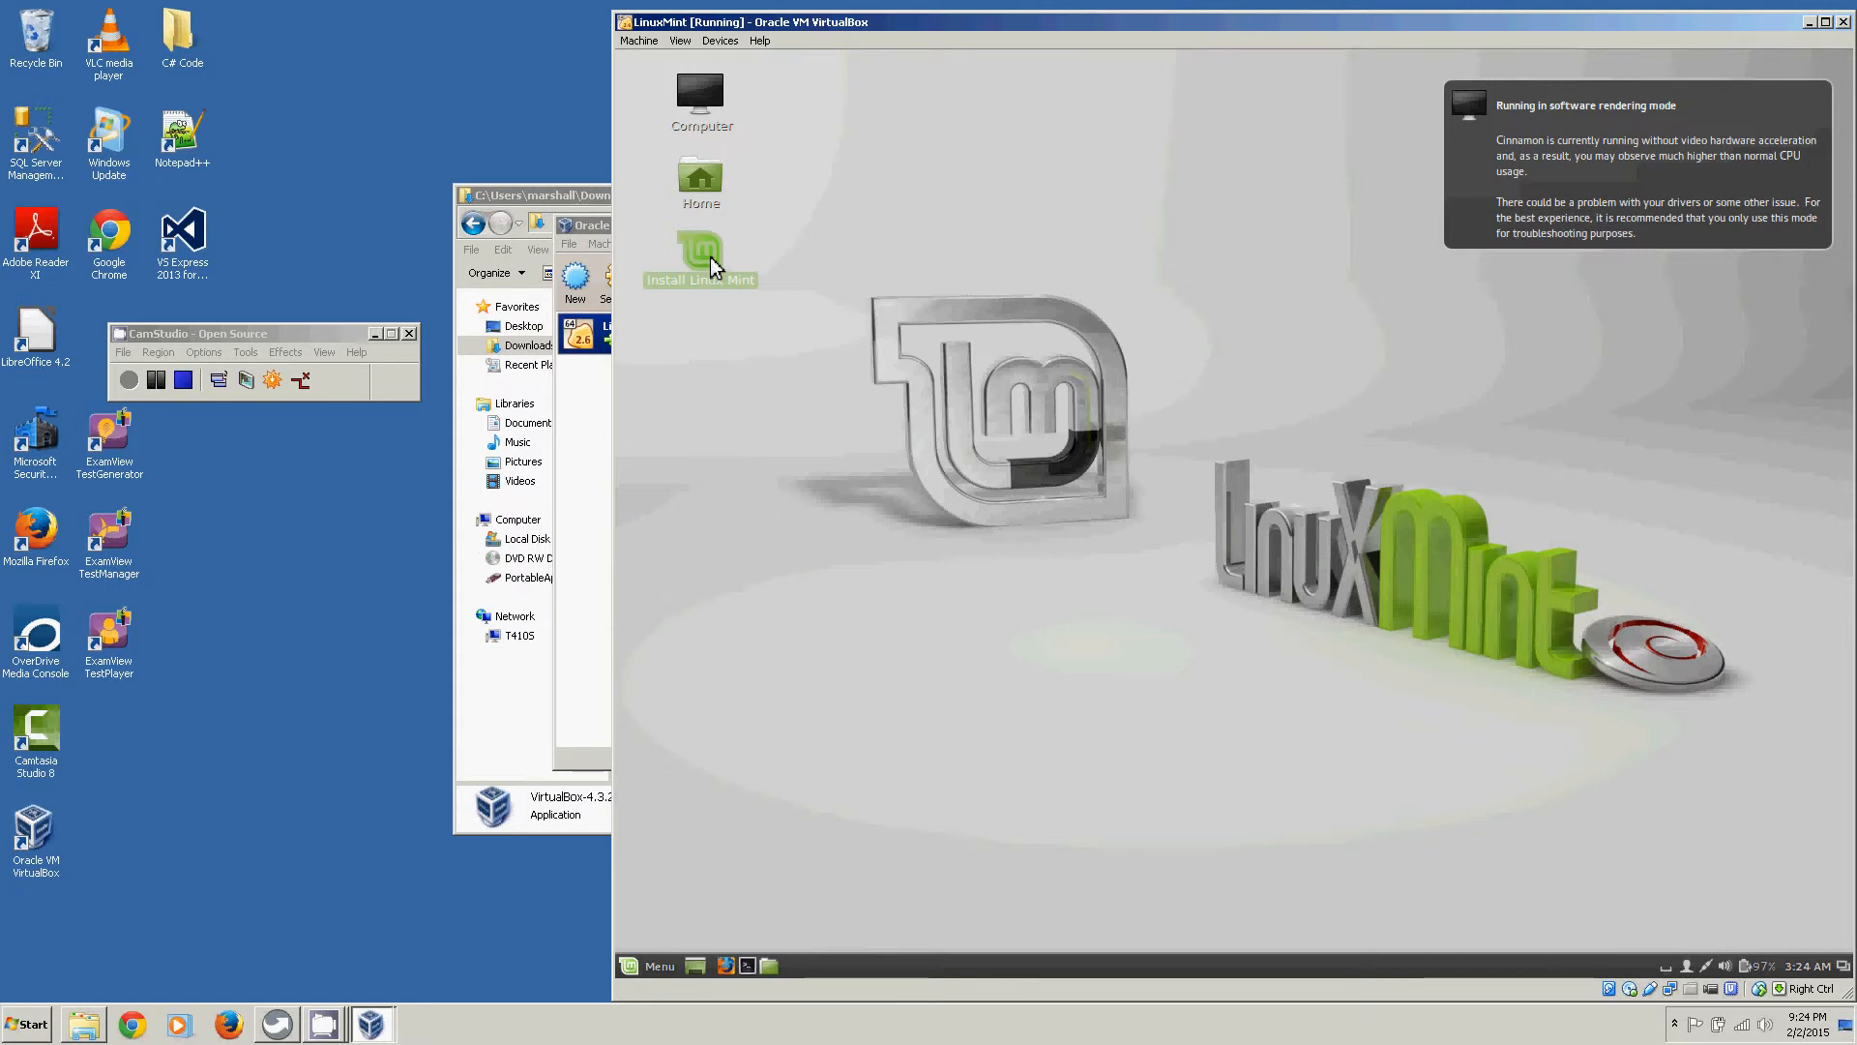
double_click(710, 257)
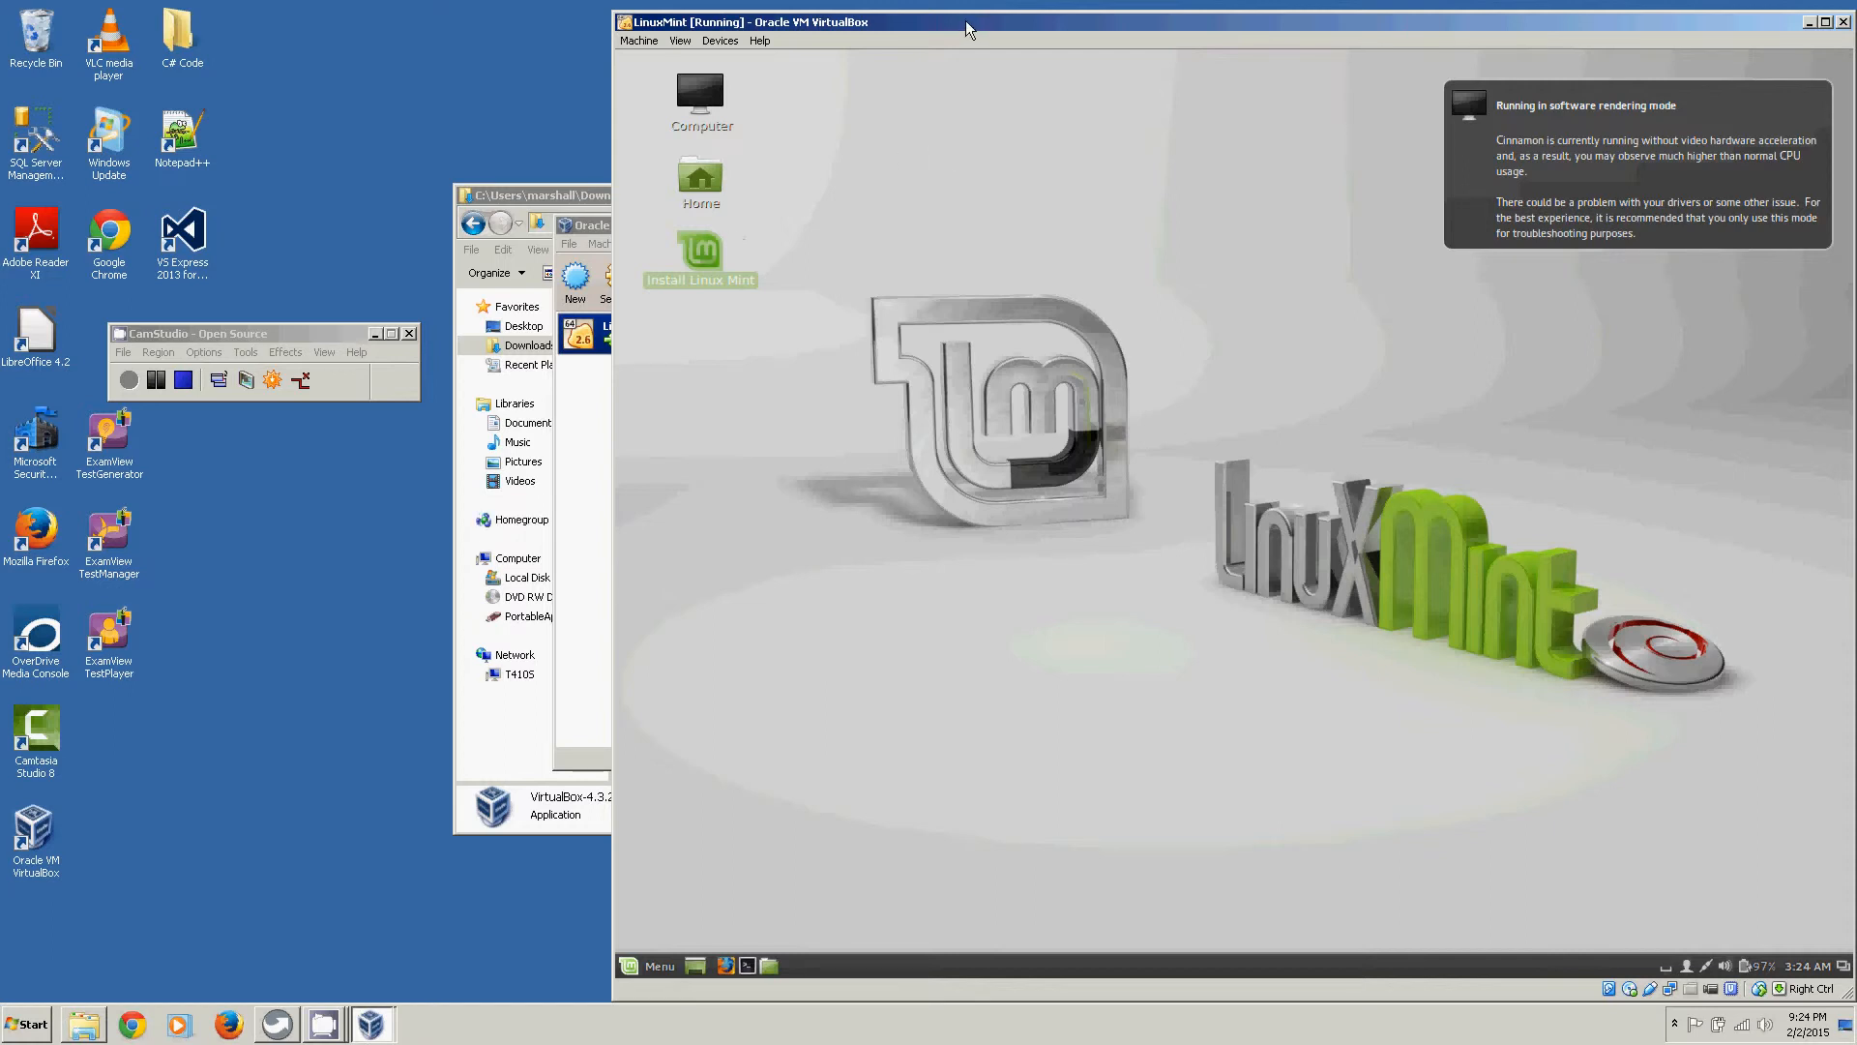
left_click_drag(965, 22, 800, 32)
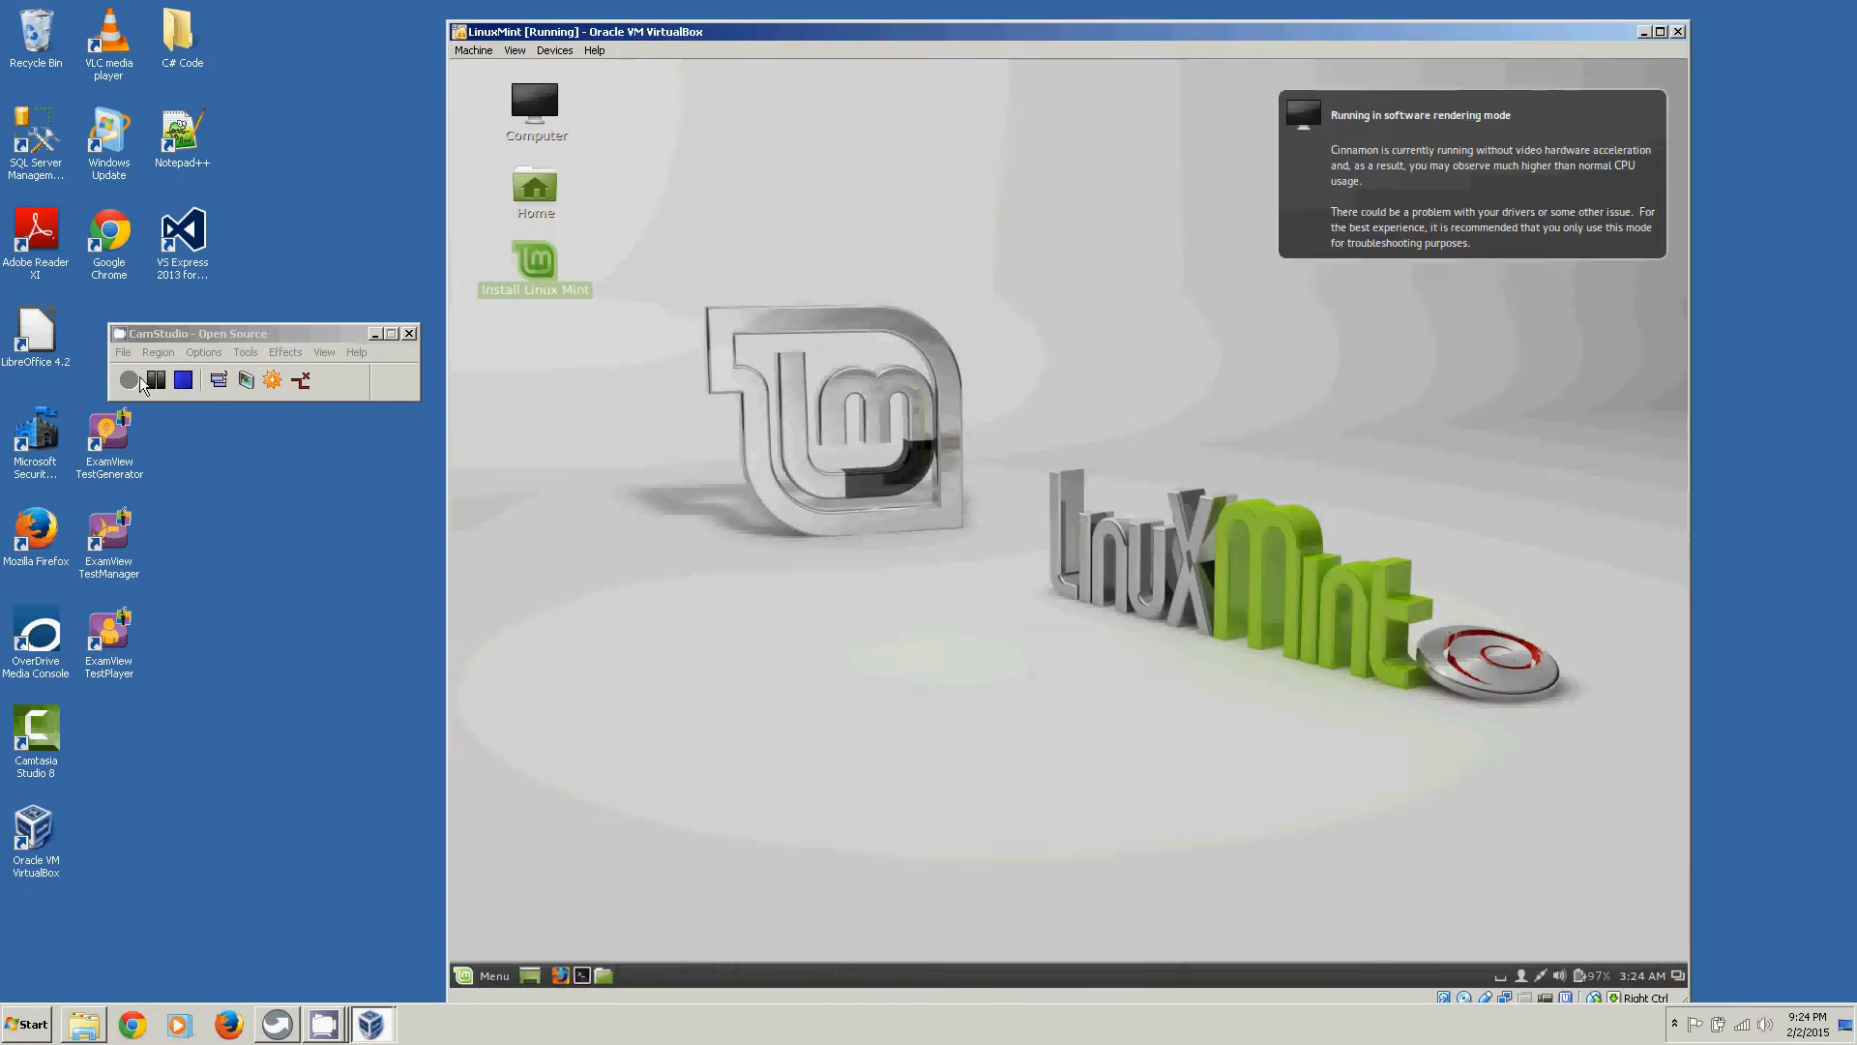
left_click(125, 354)
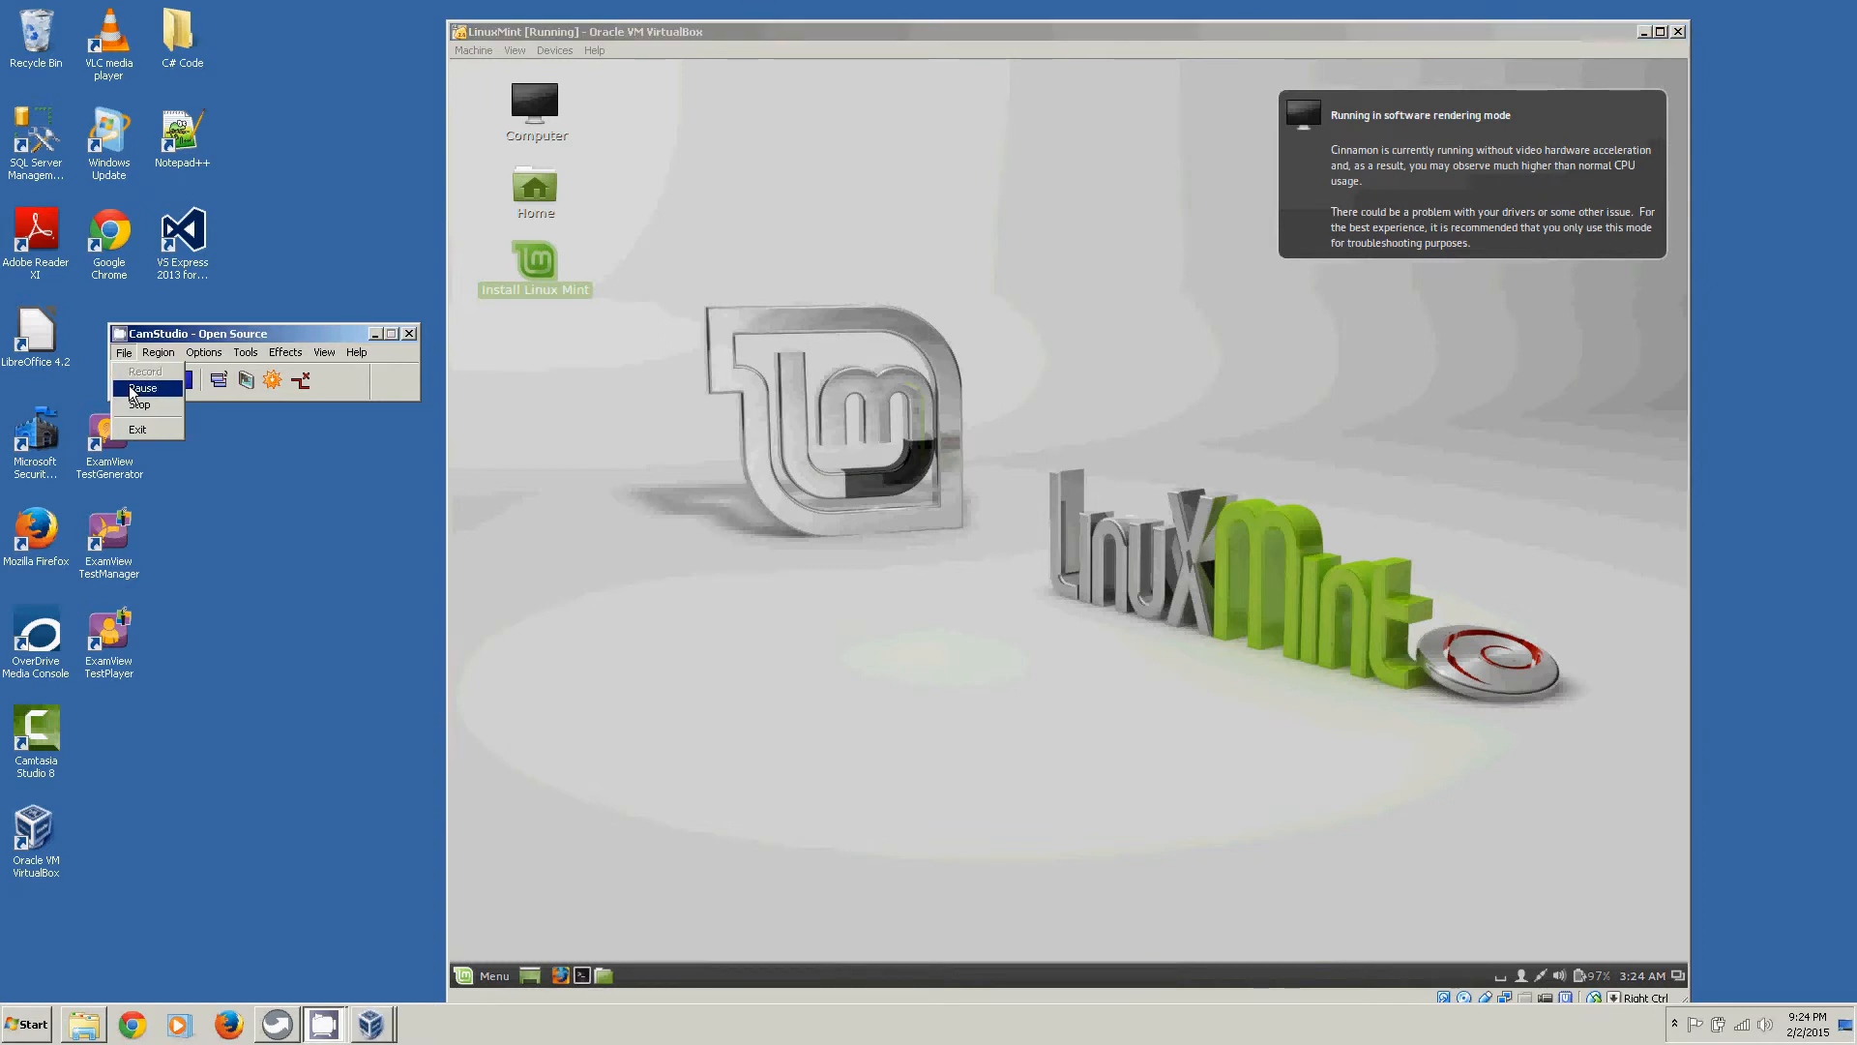
left_click(130, 388)
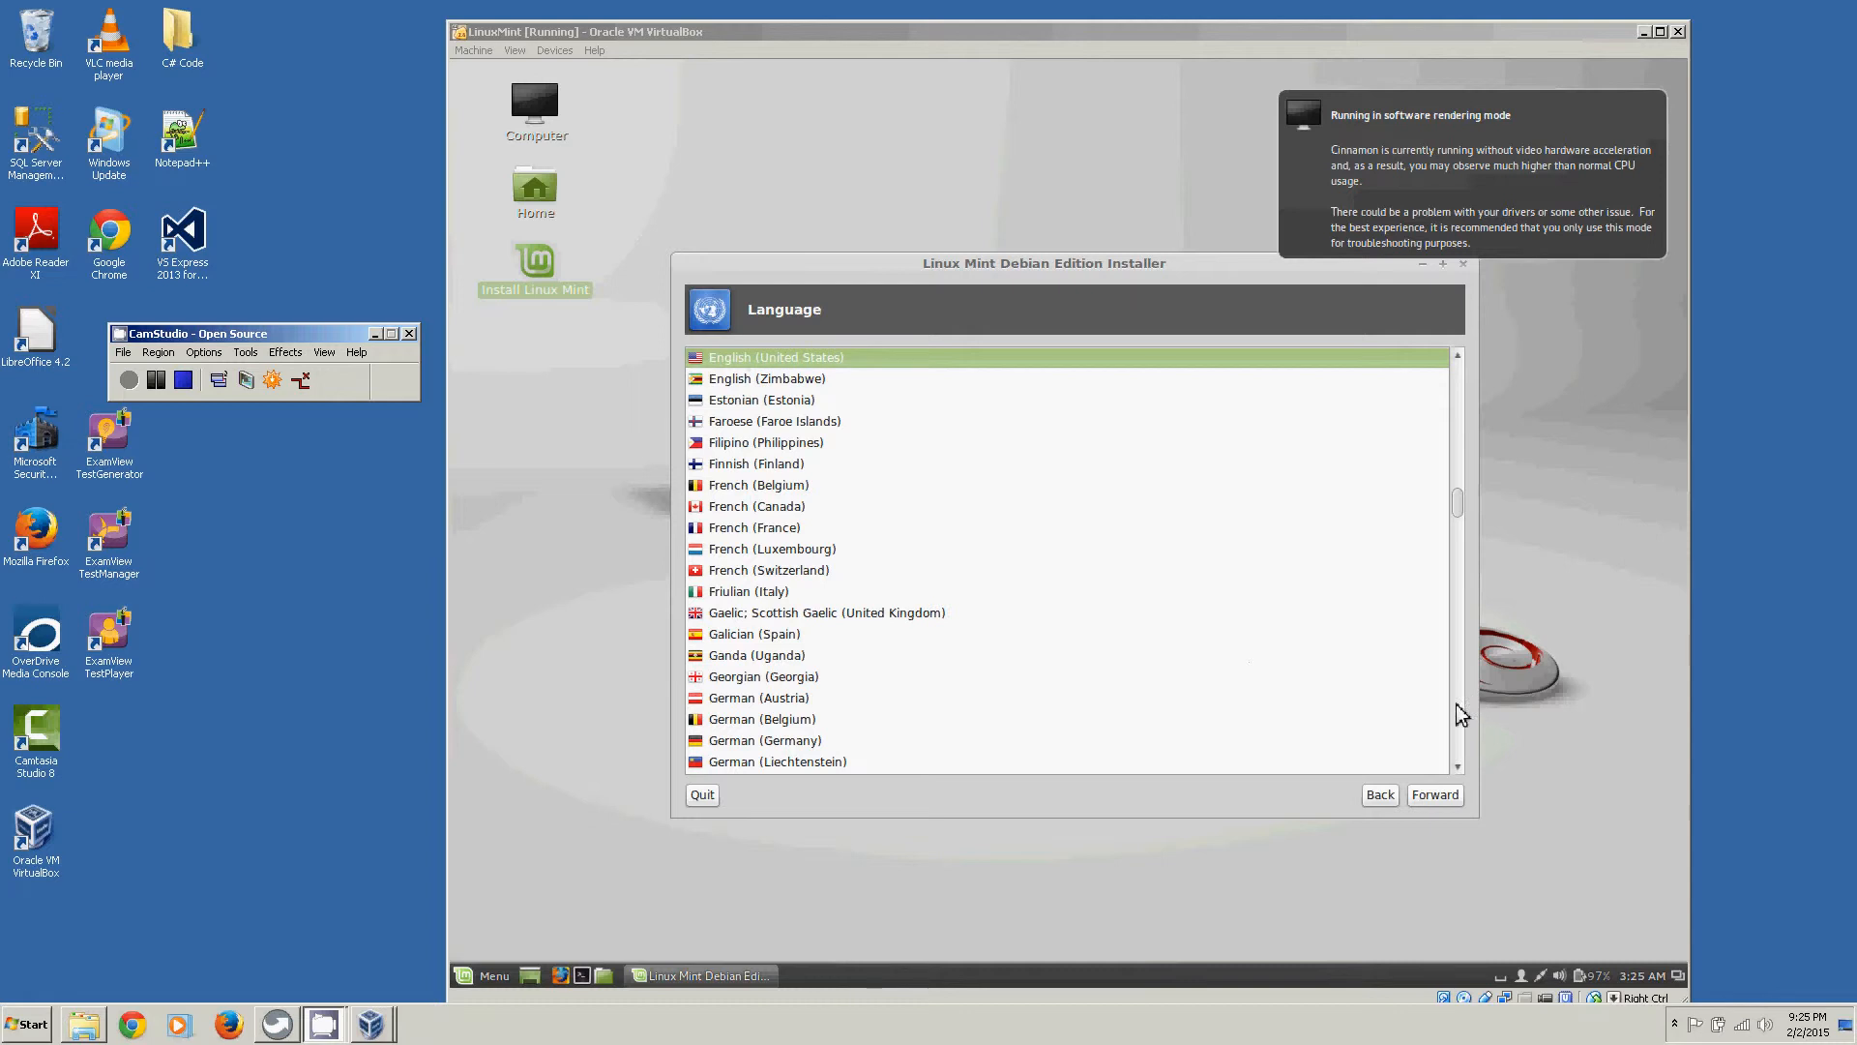
- Keep English (United States), choose America/Chicago as timezone, and accept the English (US) keyboard layout
left_click(1438, 797)
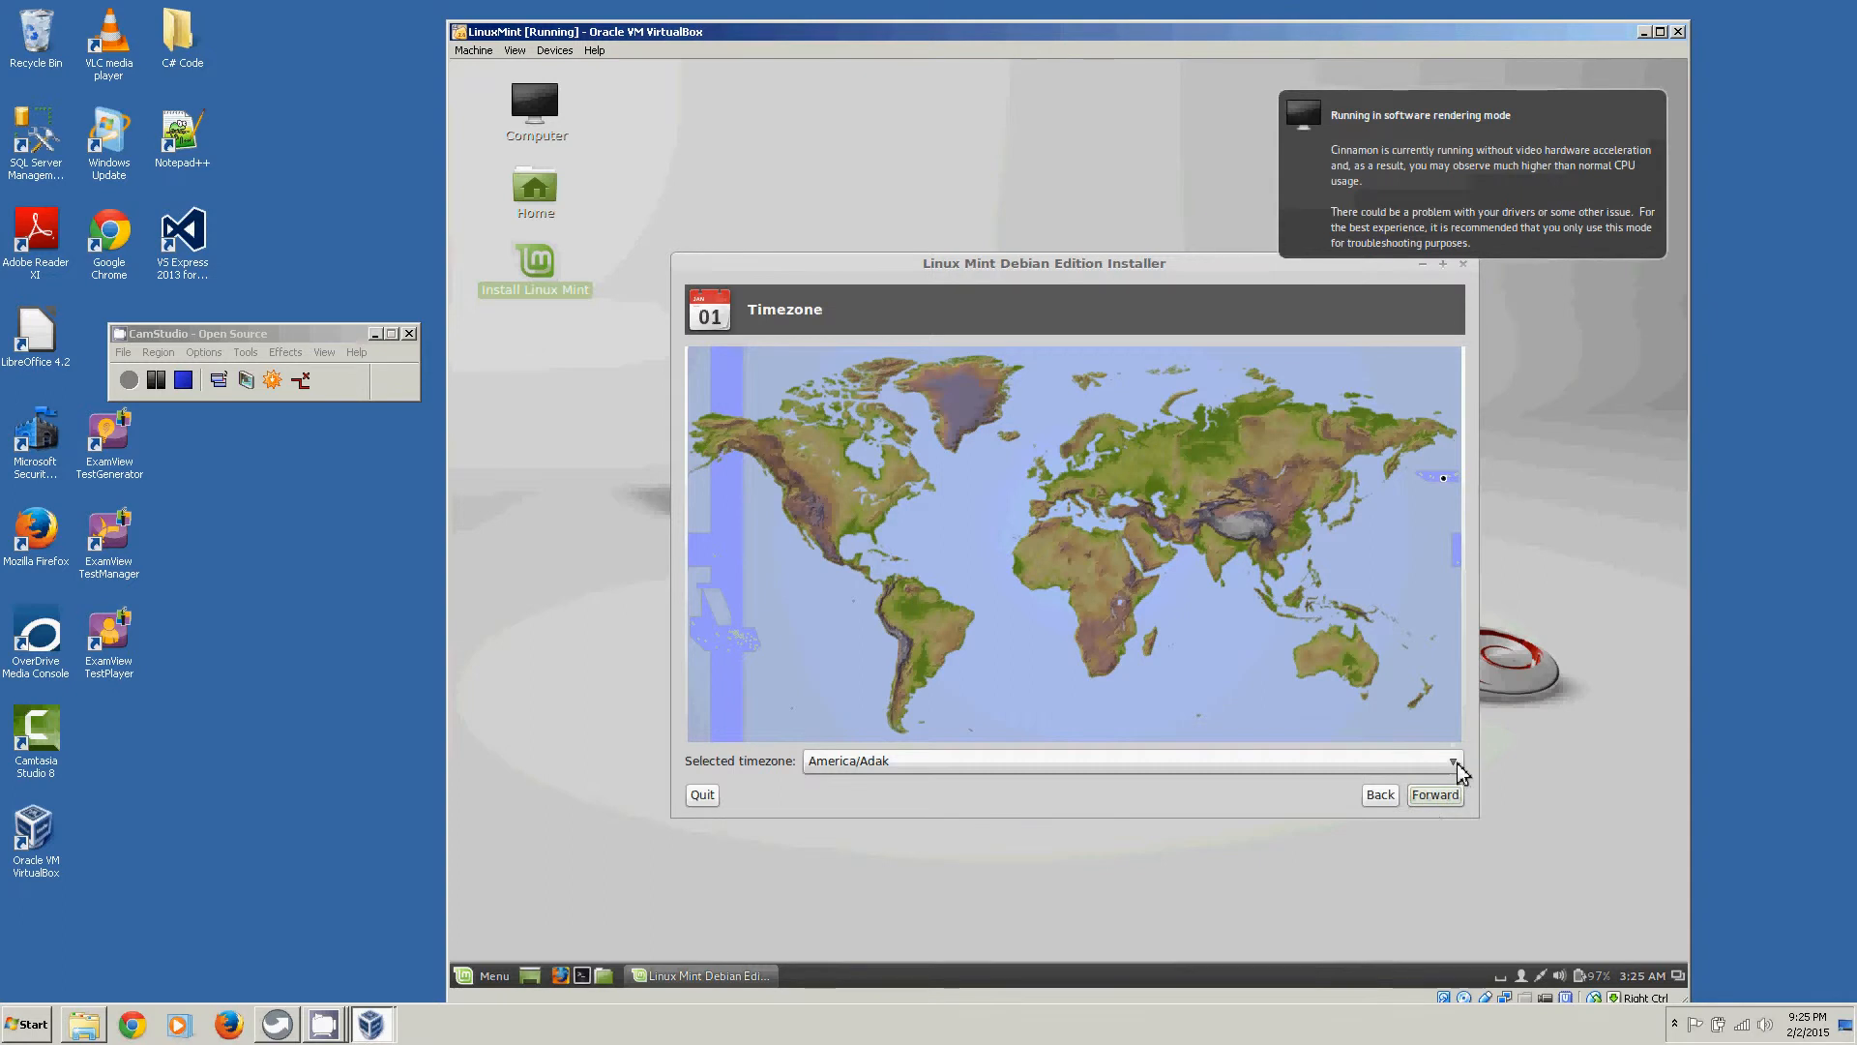
left_click(1454, 762)
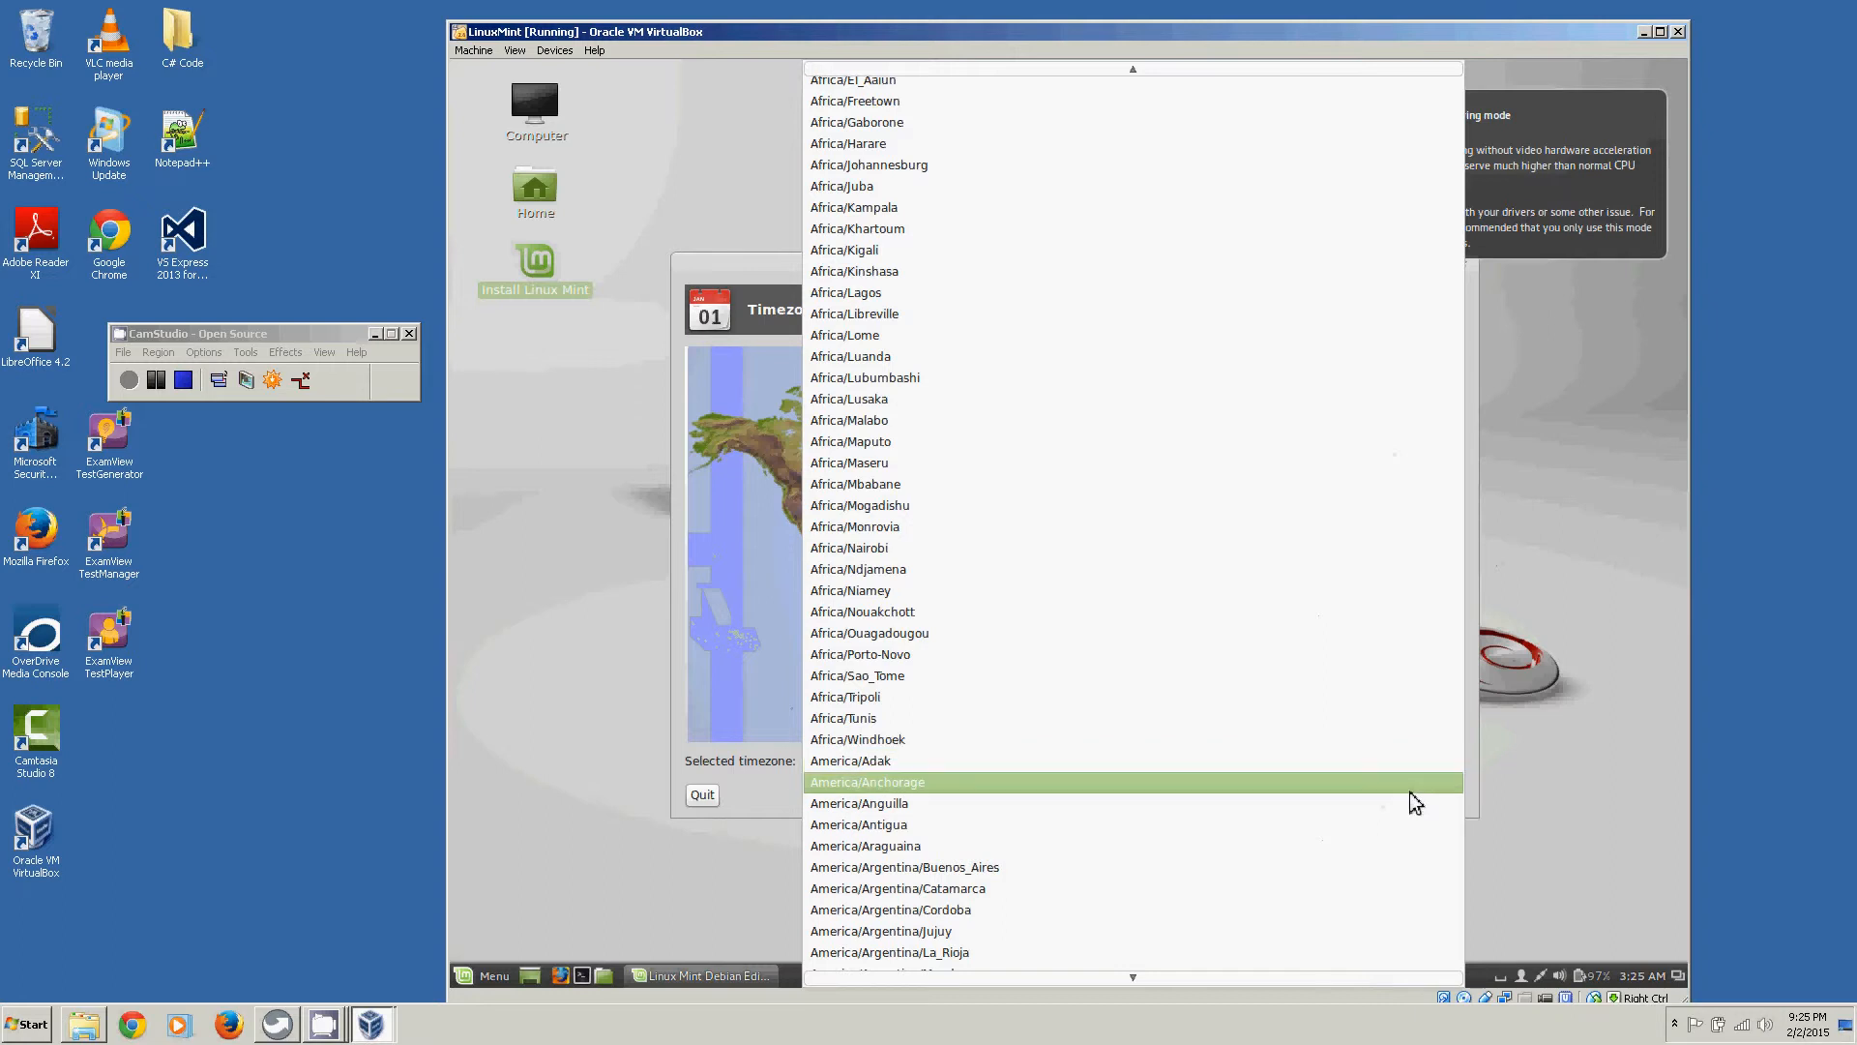
left_click(1480, 615)
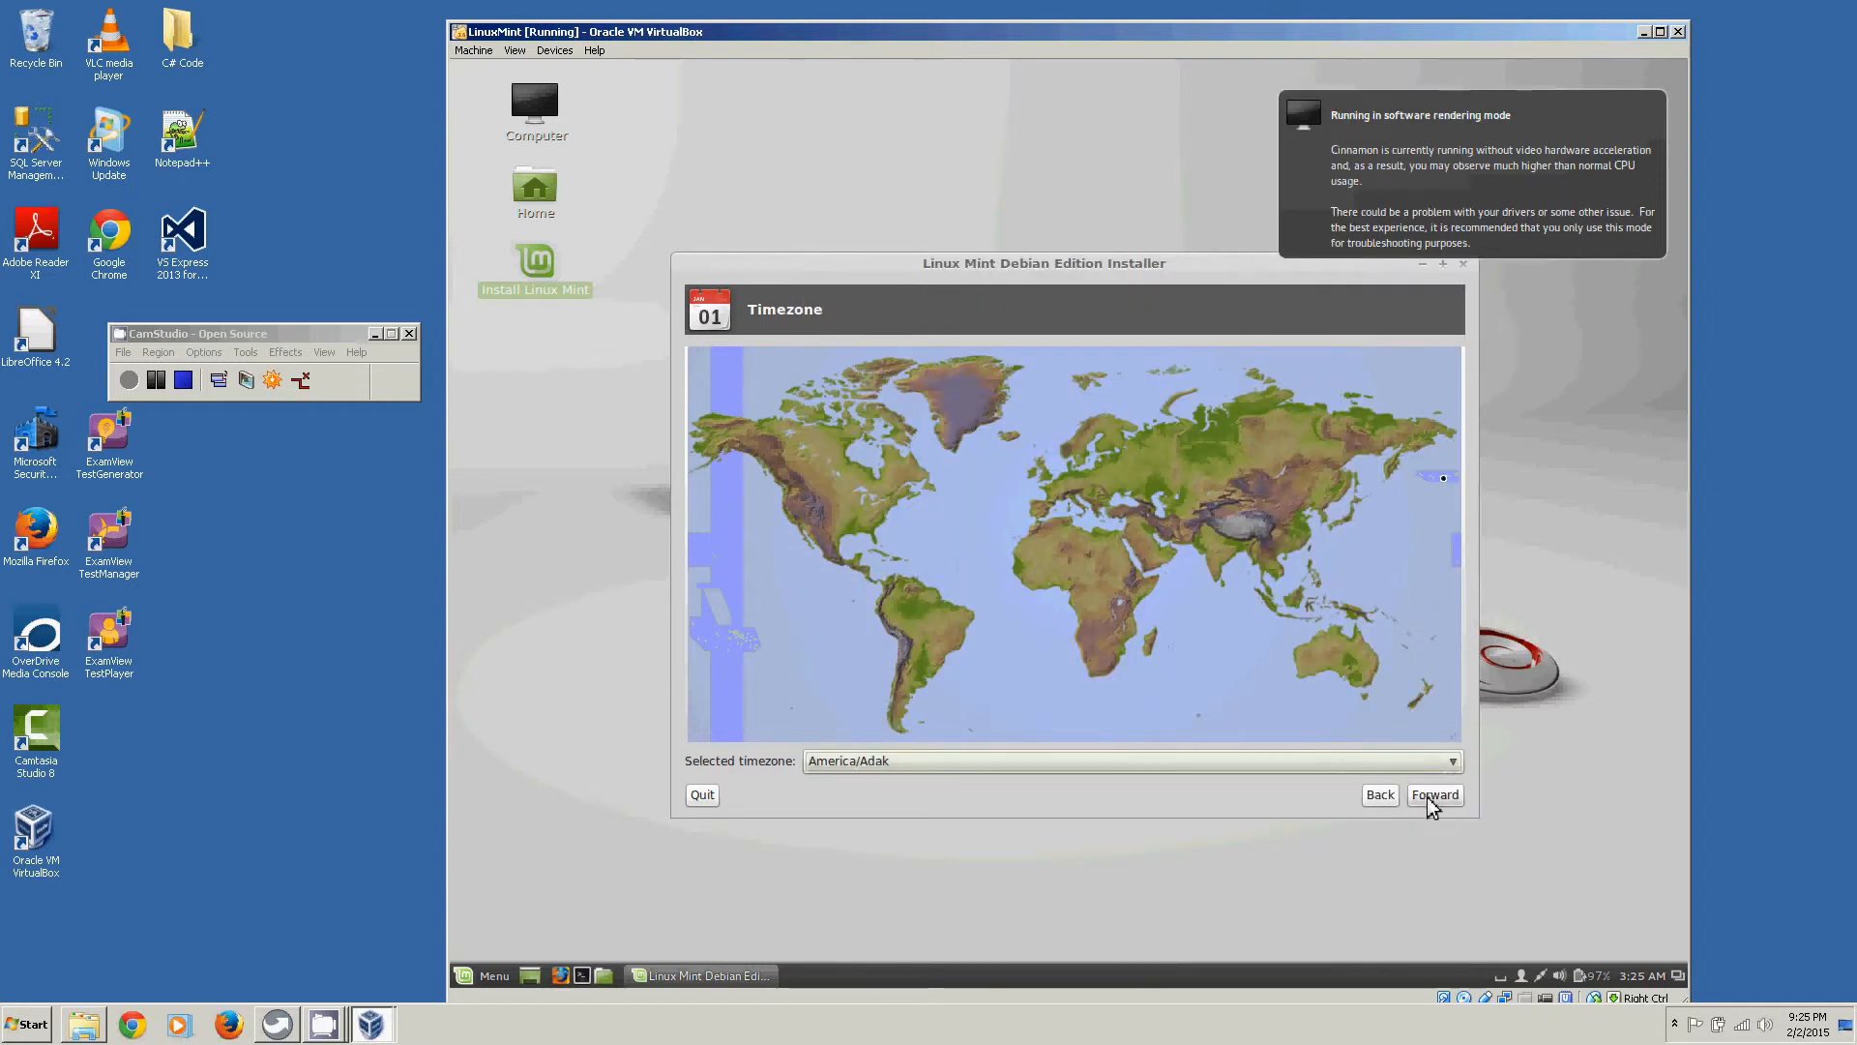
left_click(1453, 771)
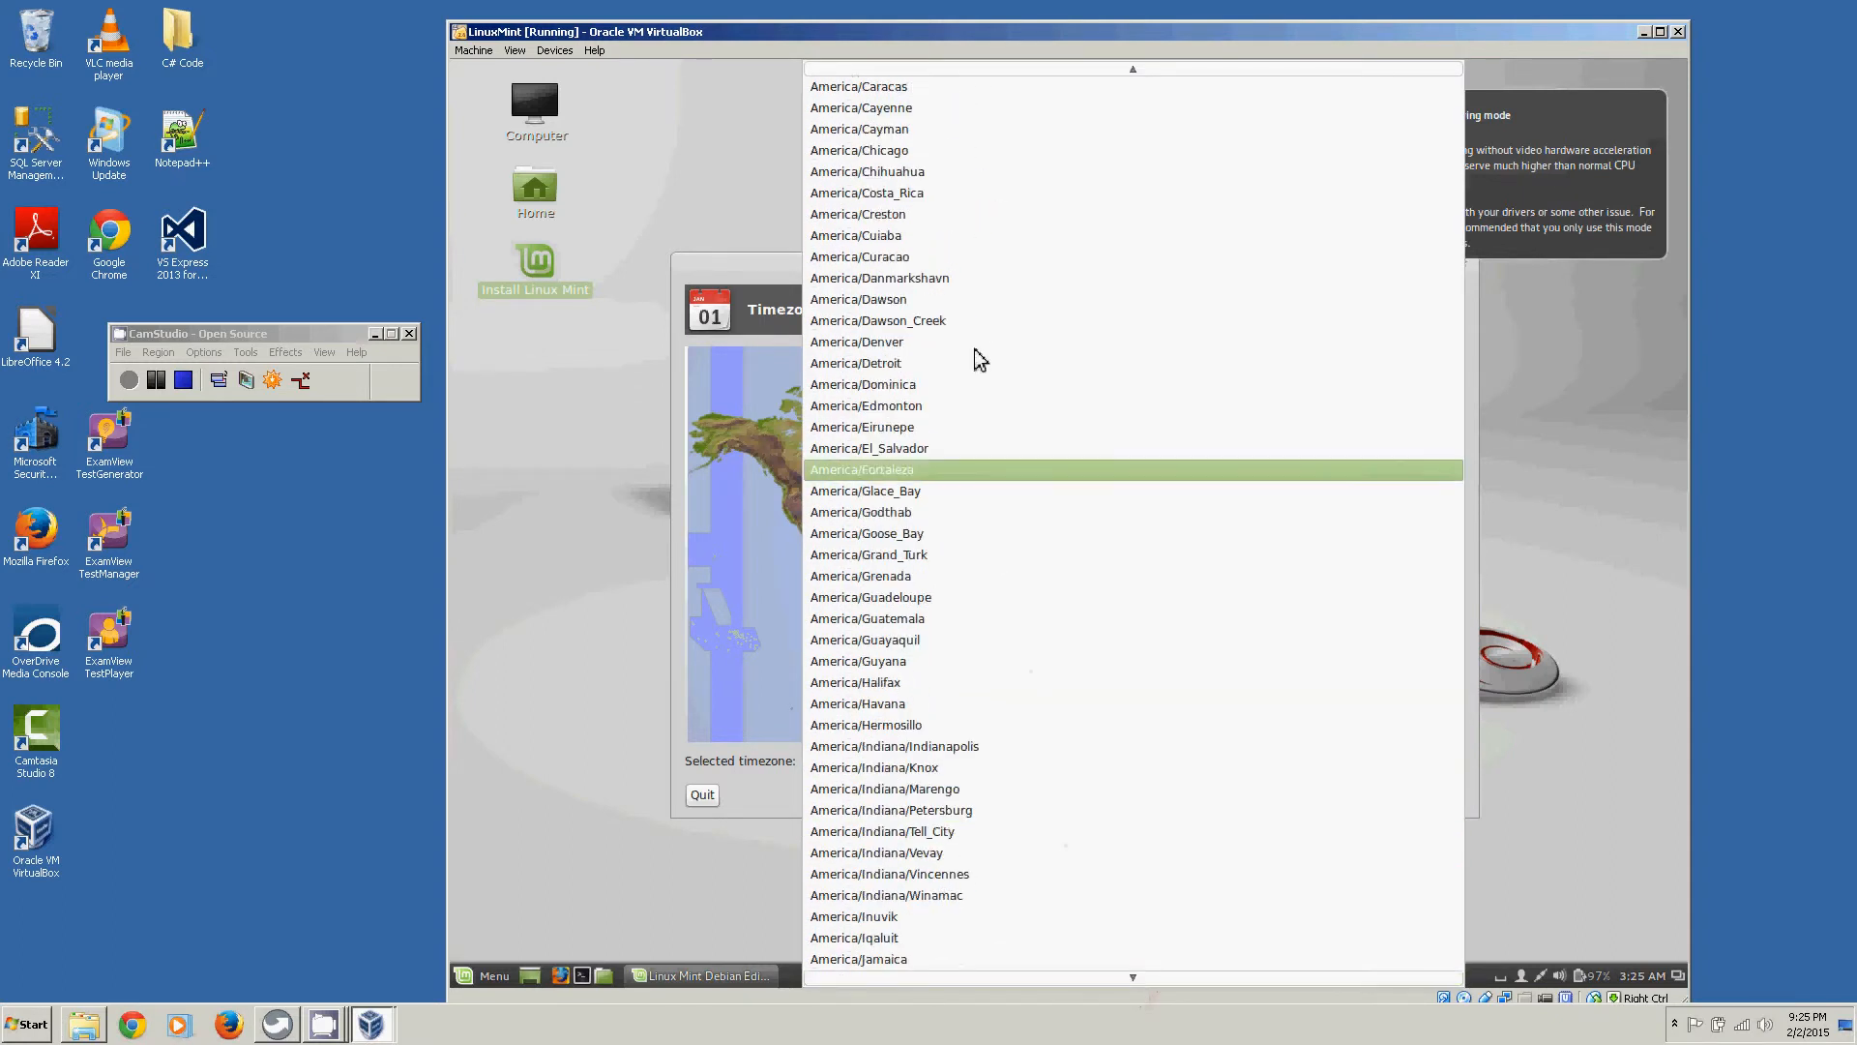
left_click(912, 152)
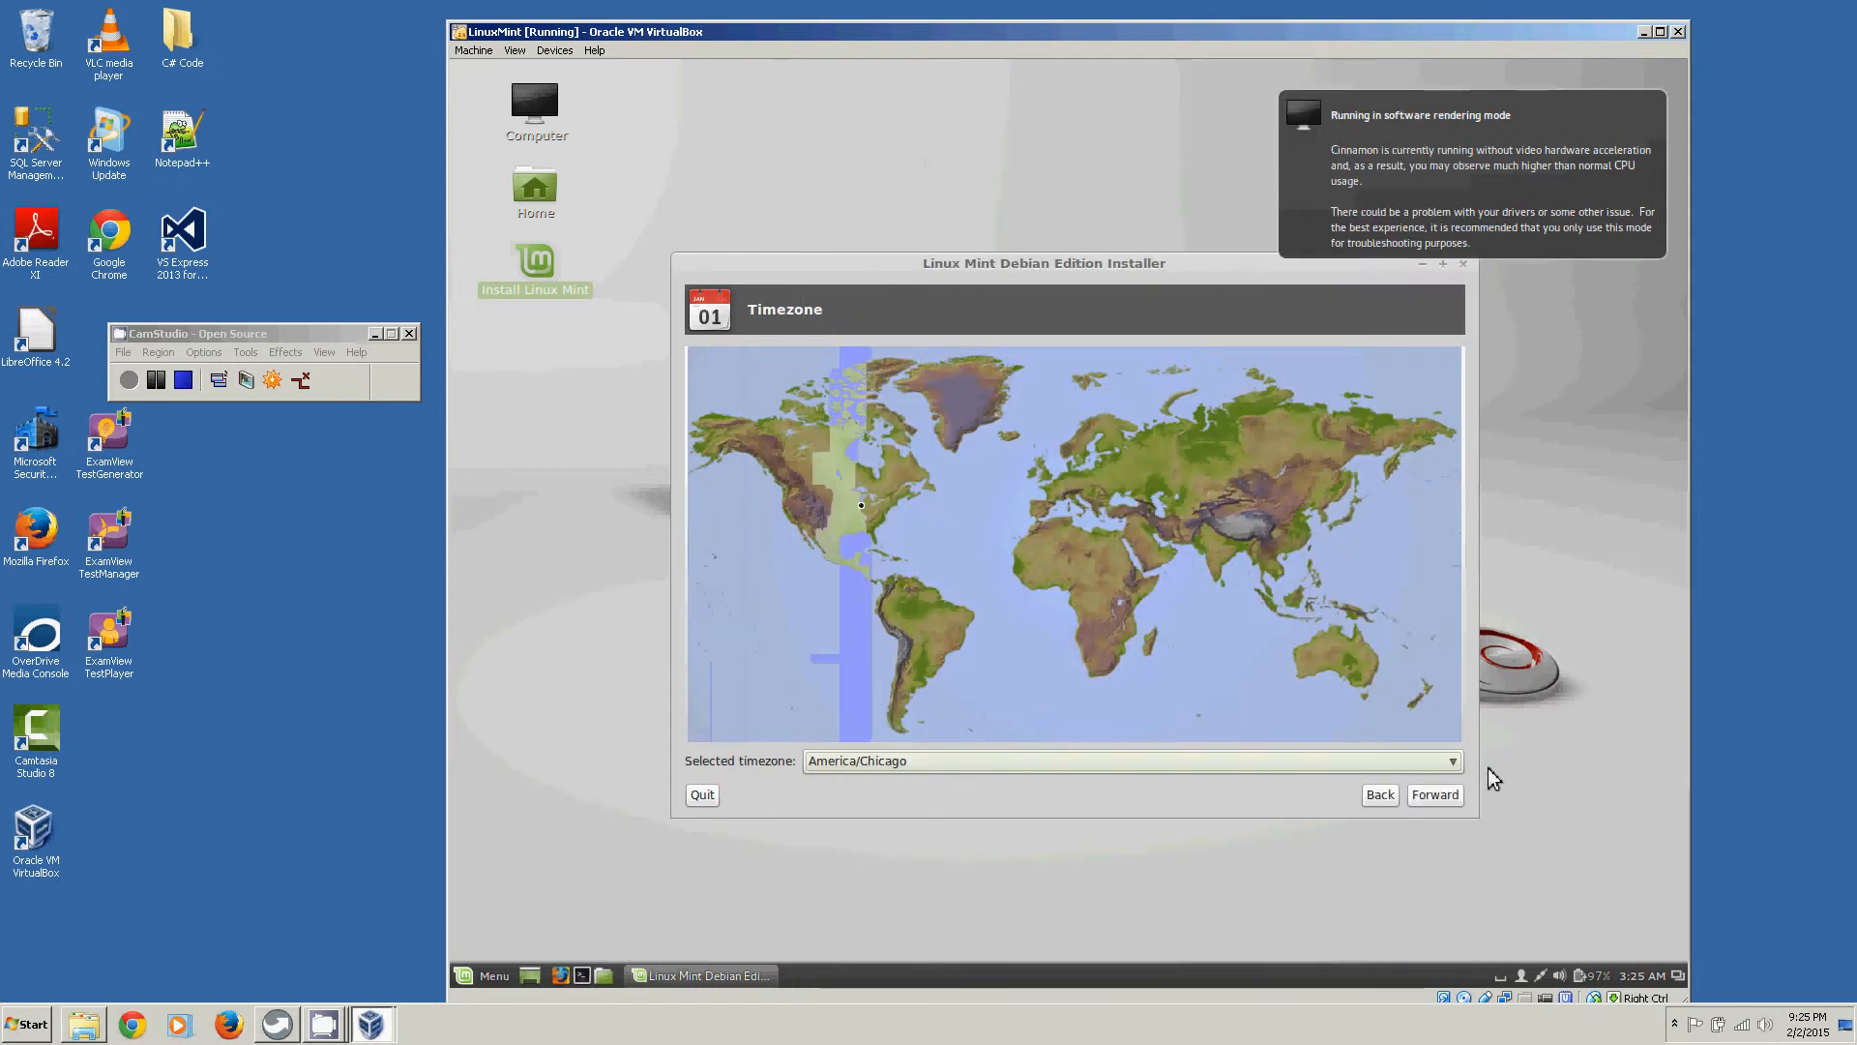
left_click(1434, 799)
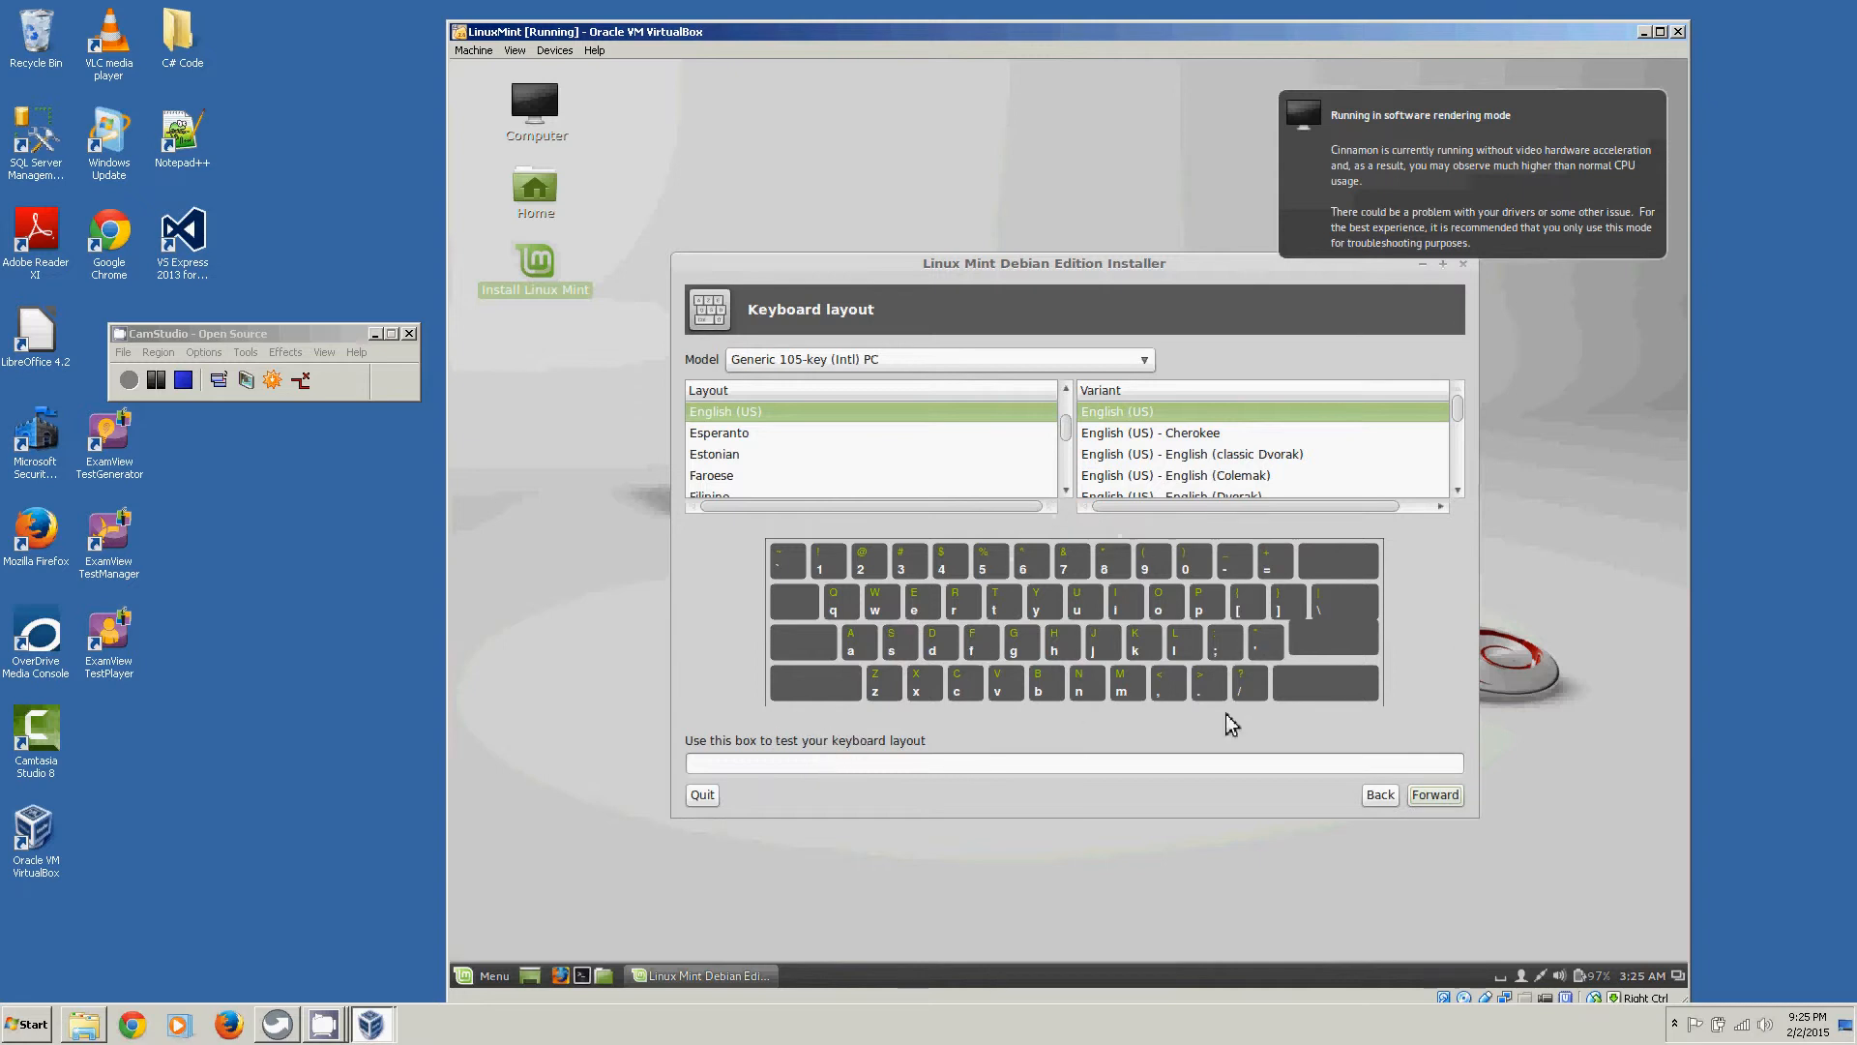
left_click(1437, 802)
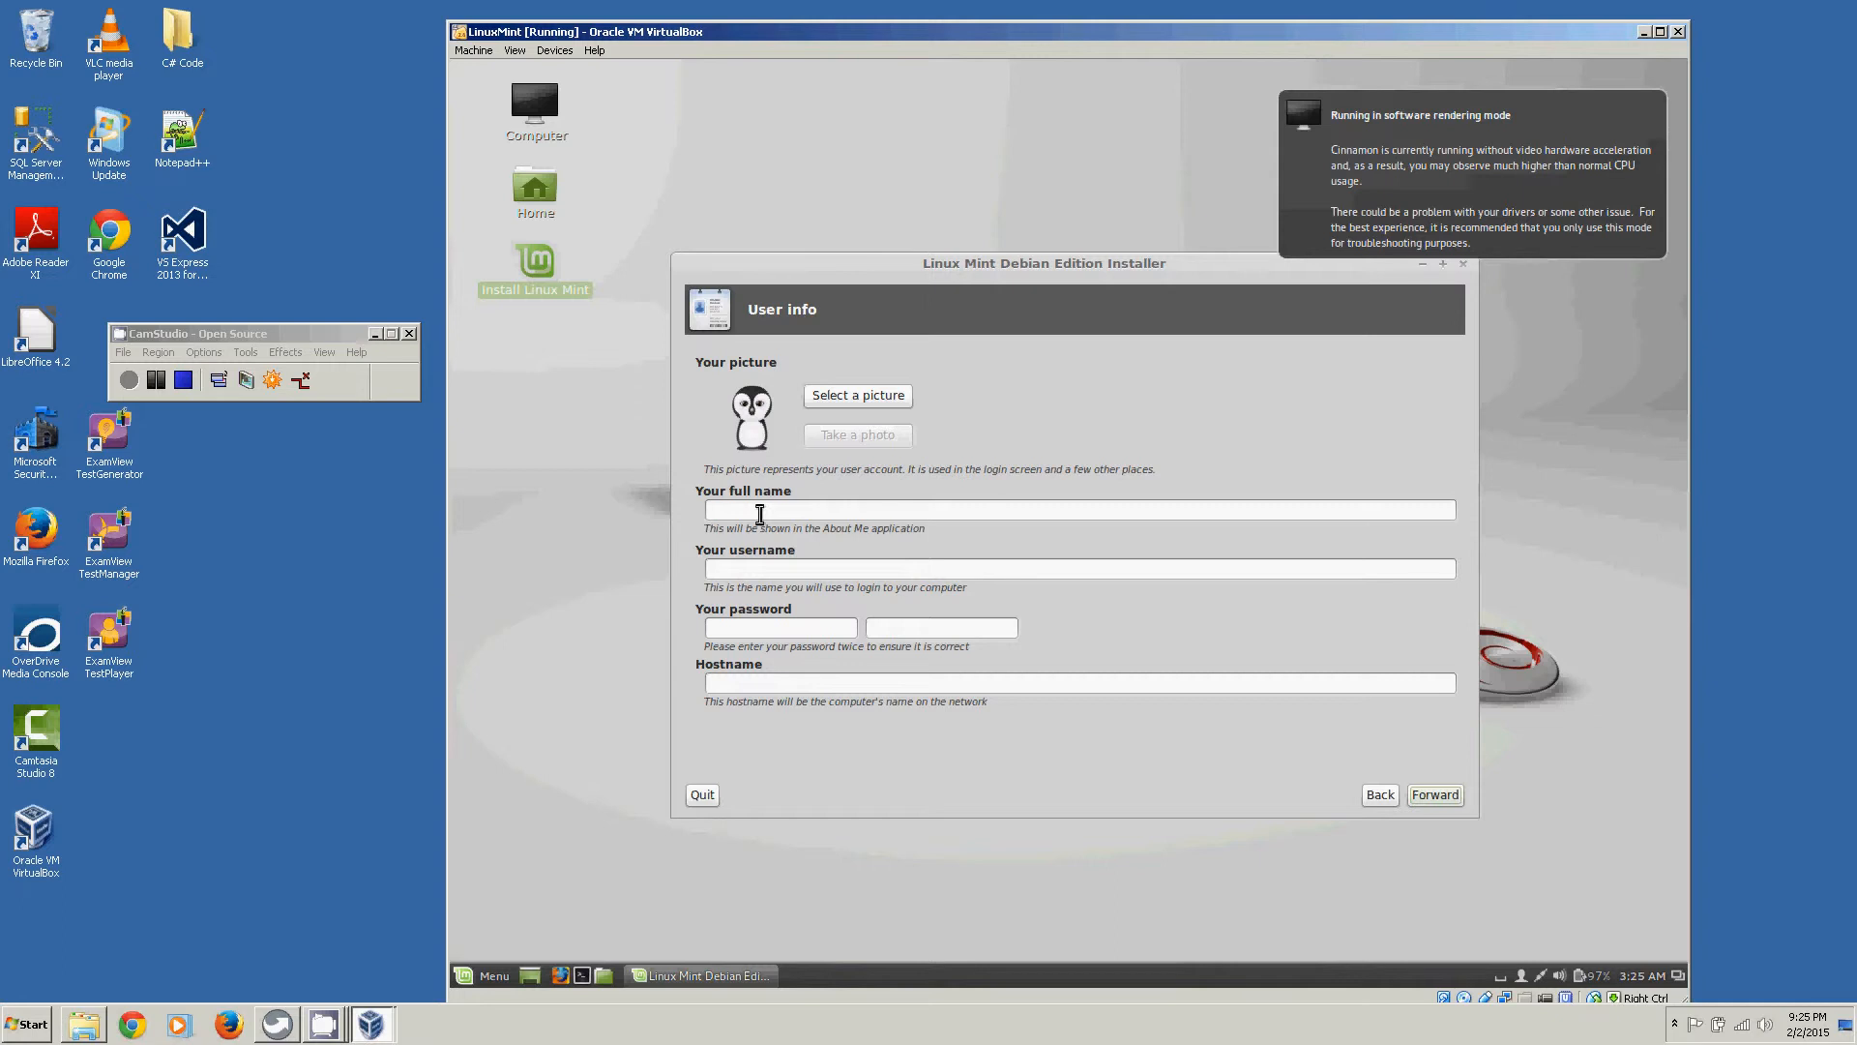
- Enter the user's full name, then type and confirm the account password
left_click(761, 514)
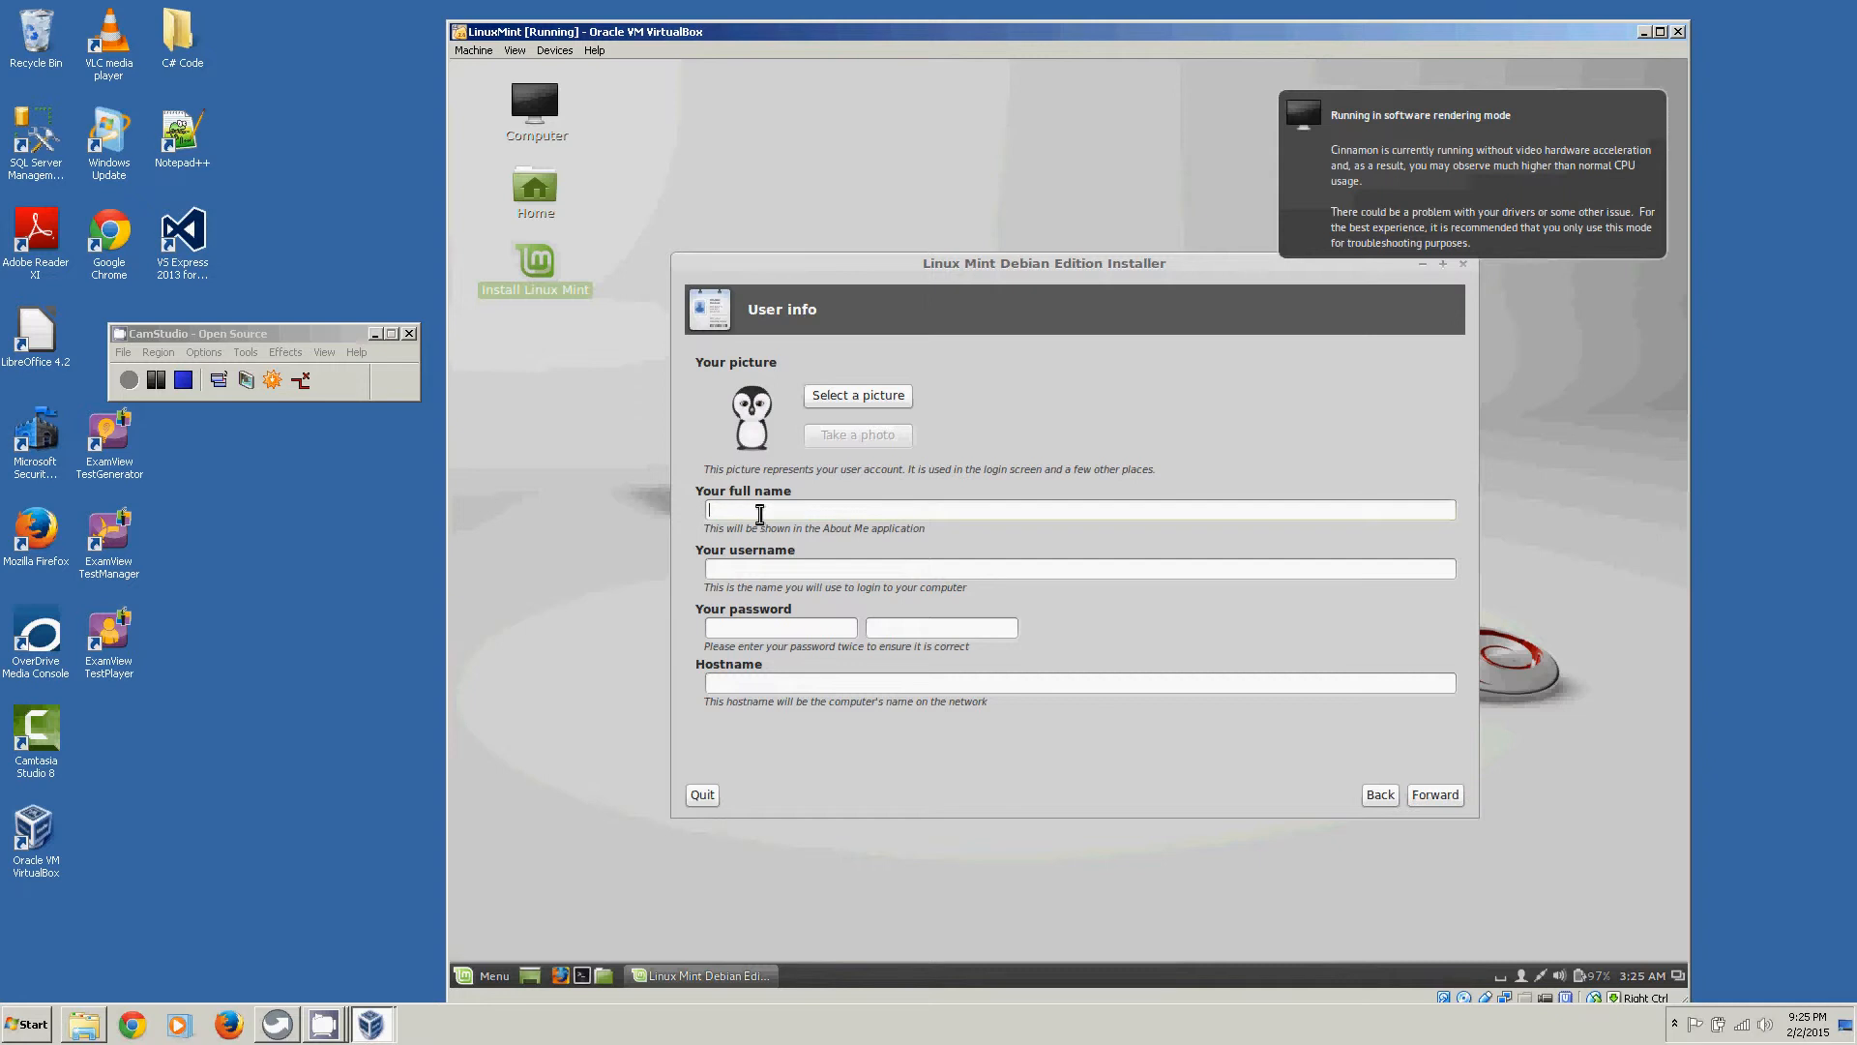
type("Mar")
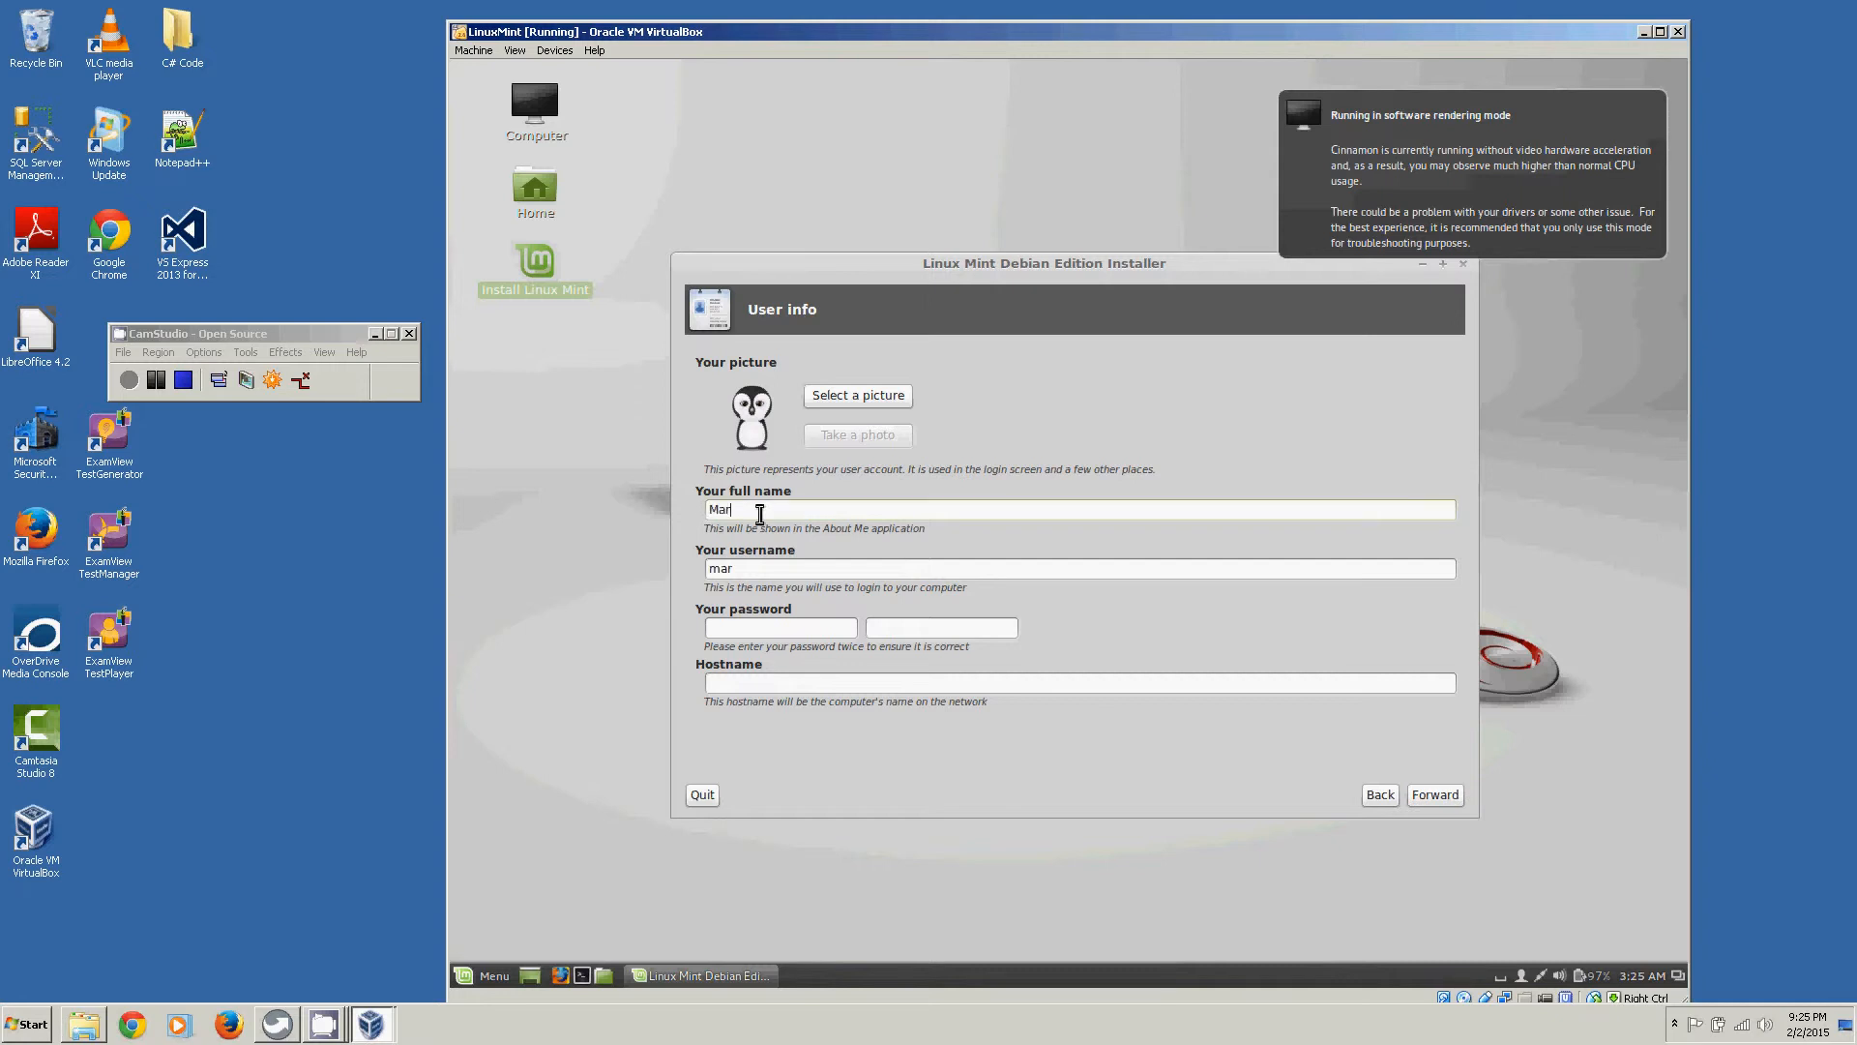
type("shall Reeves")
left_click(741, 628)
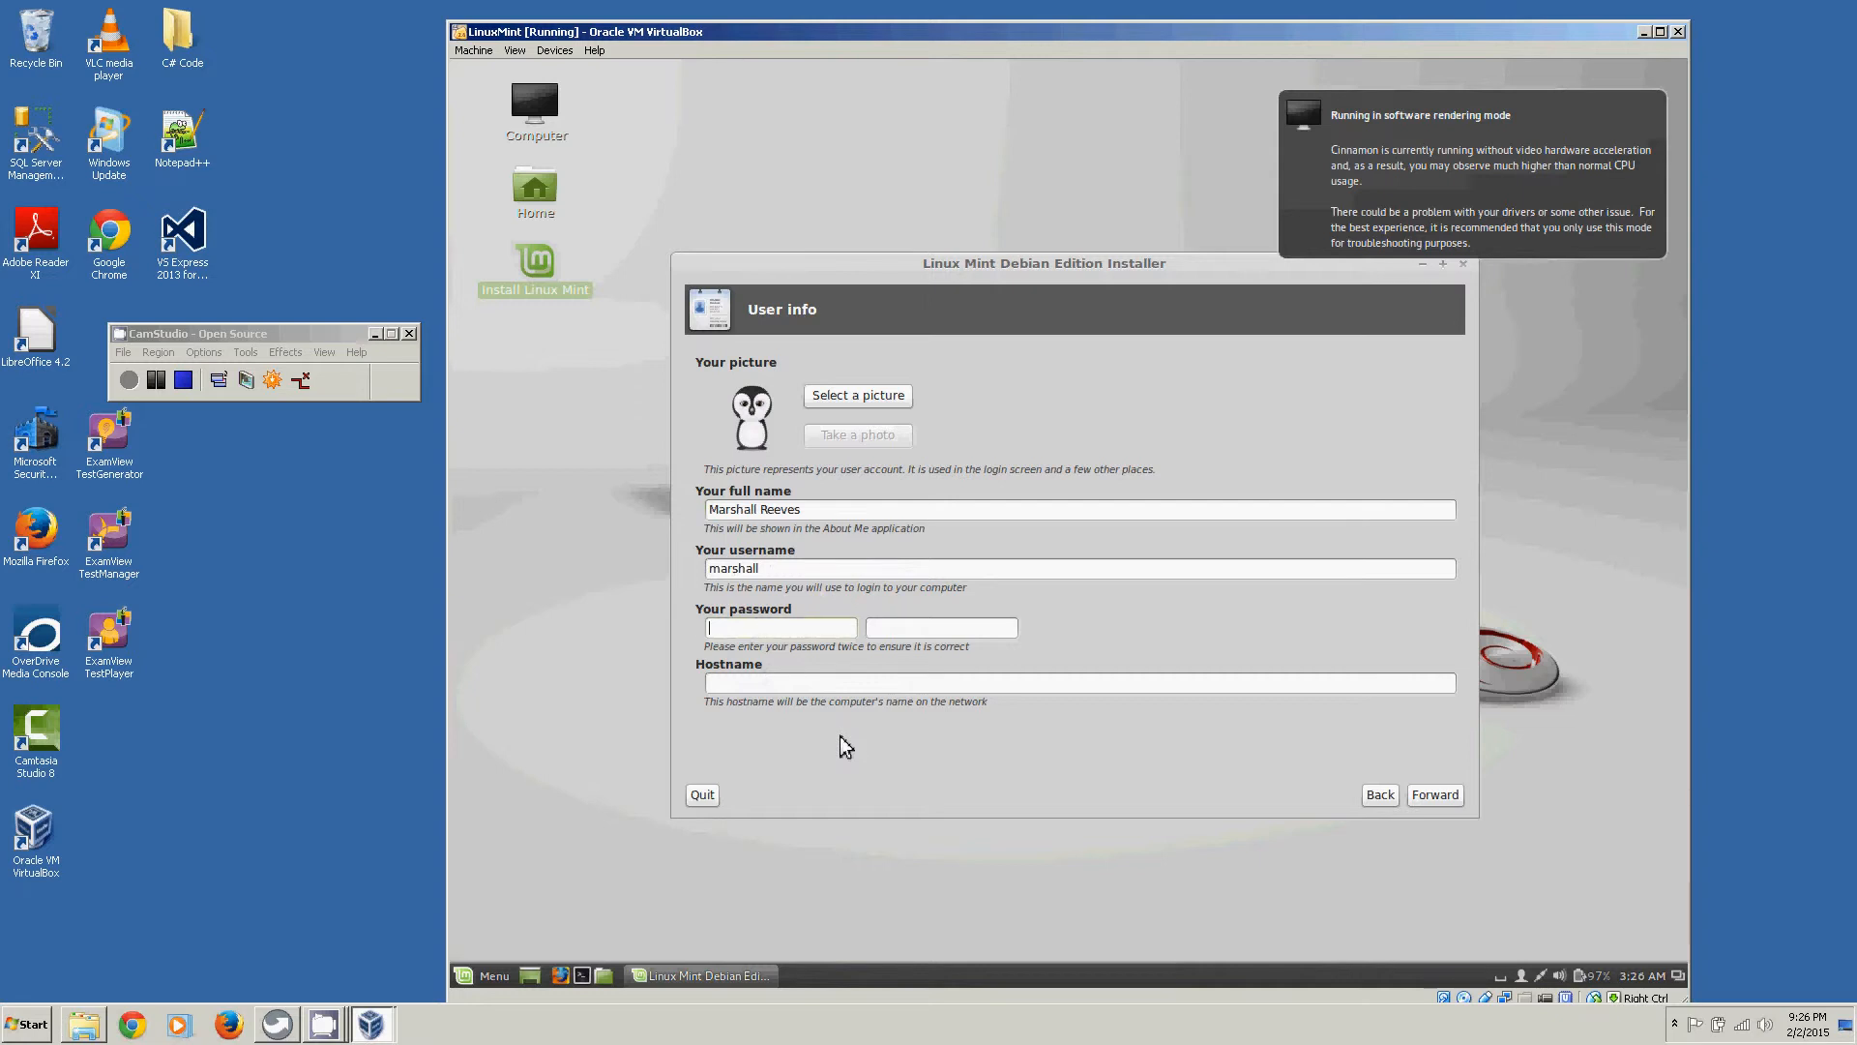
type("aaaaaaa")
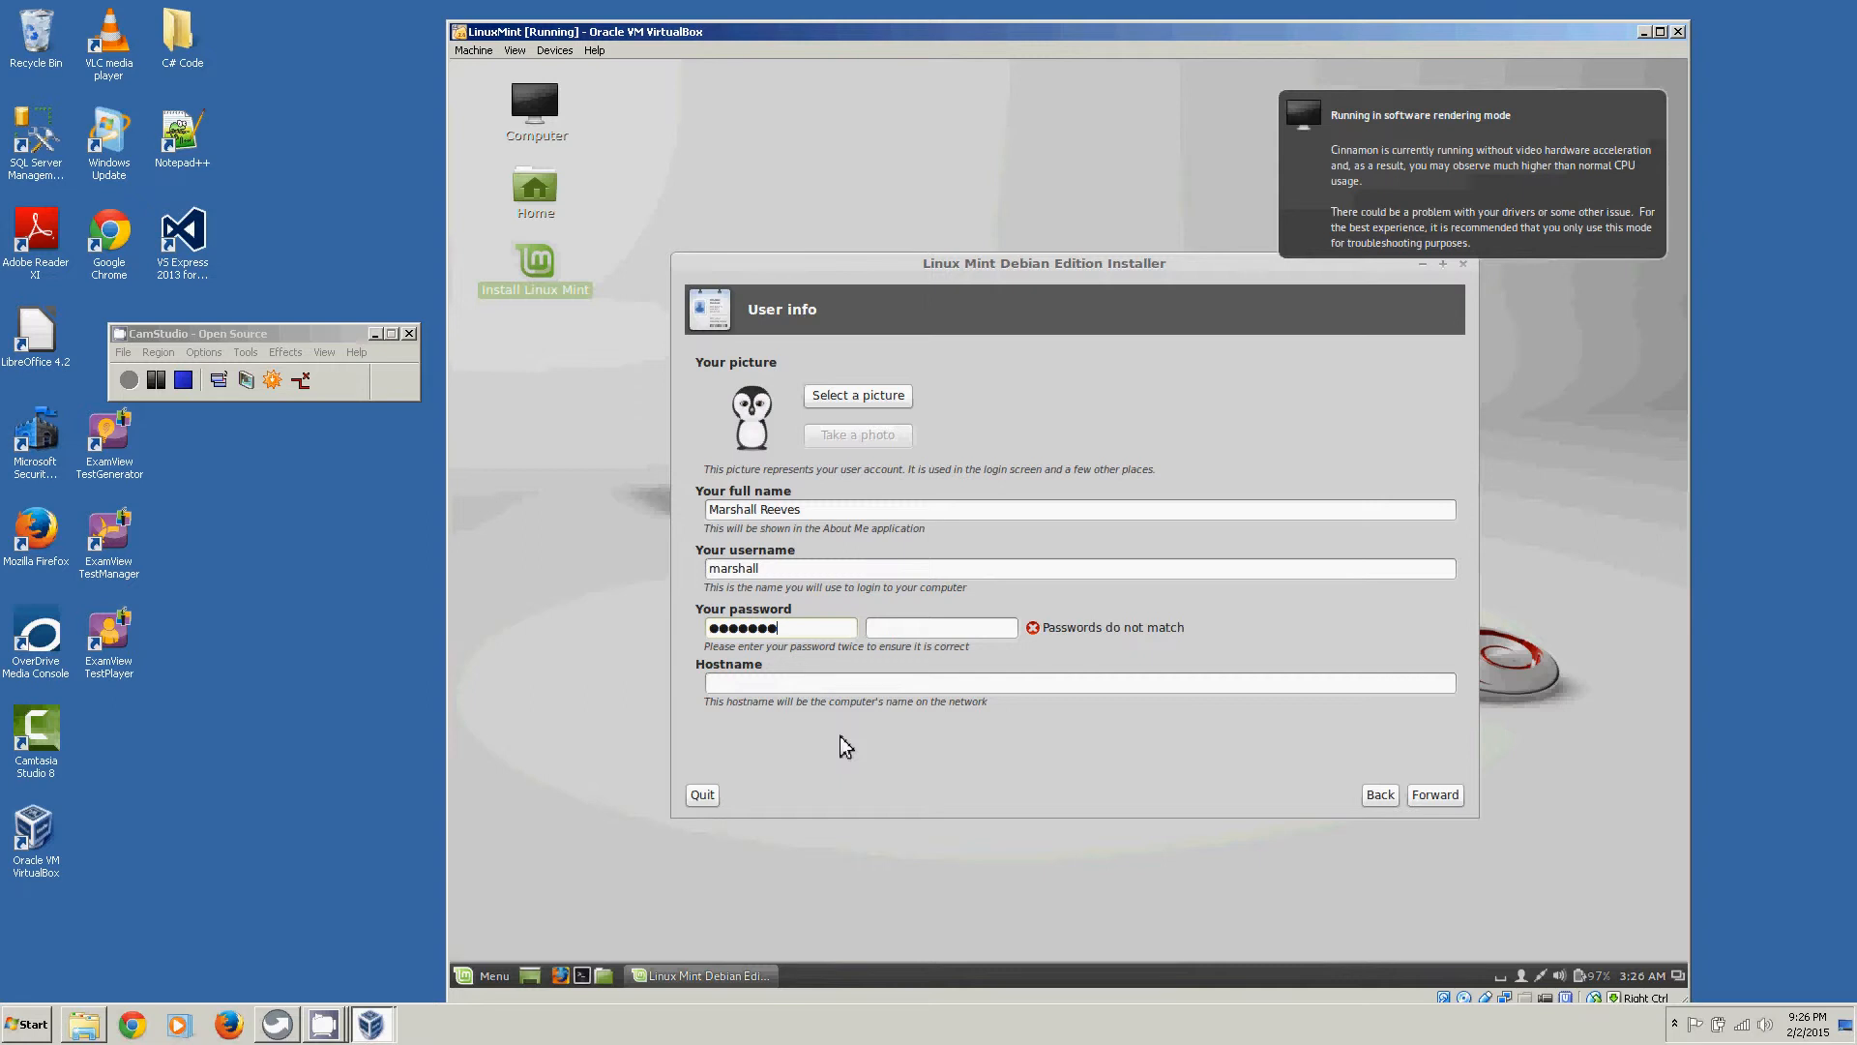
type("aa")
left_click(901, 637)
type("aaaaaaaaa")
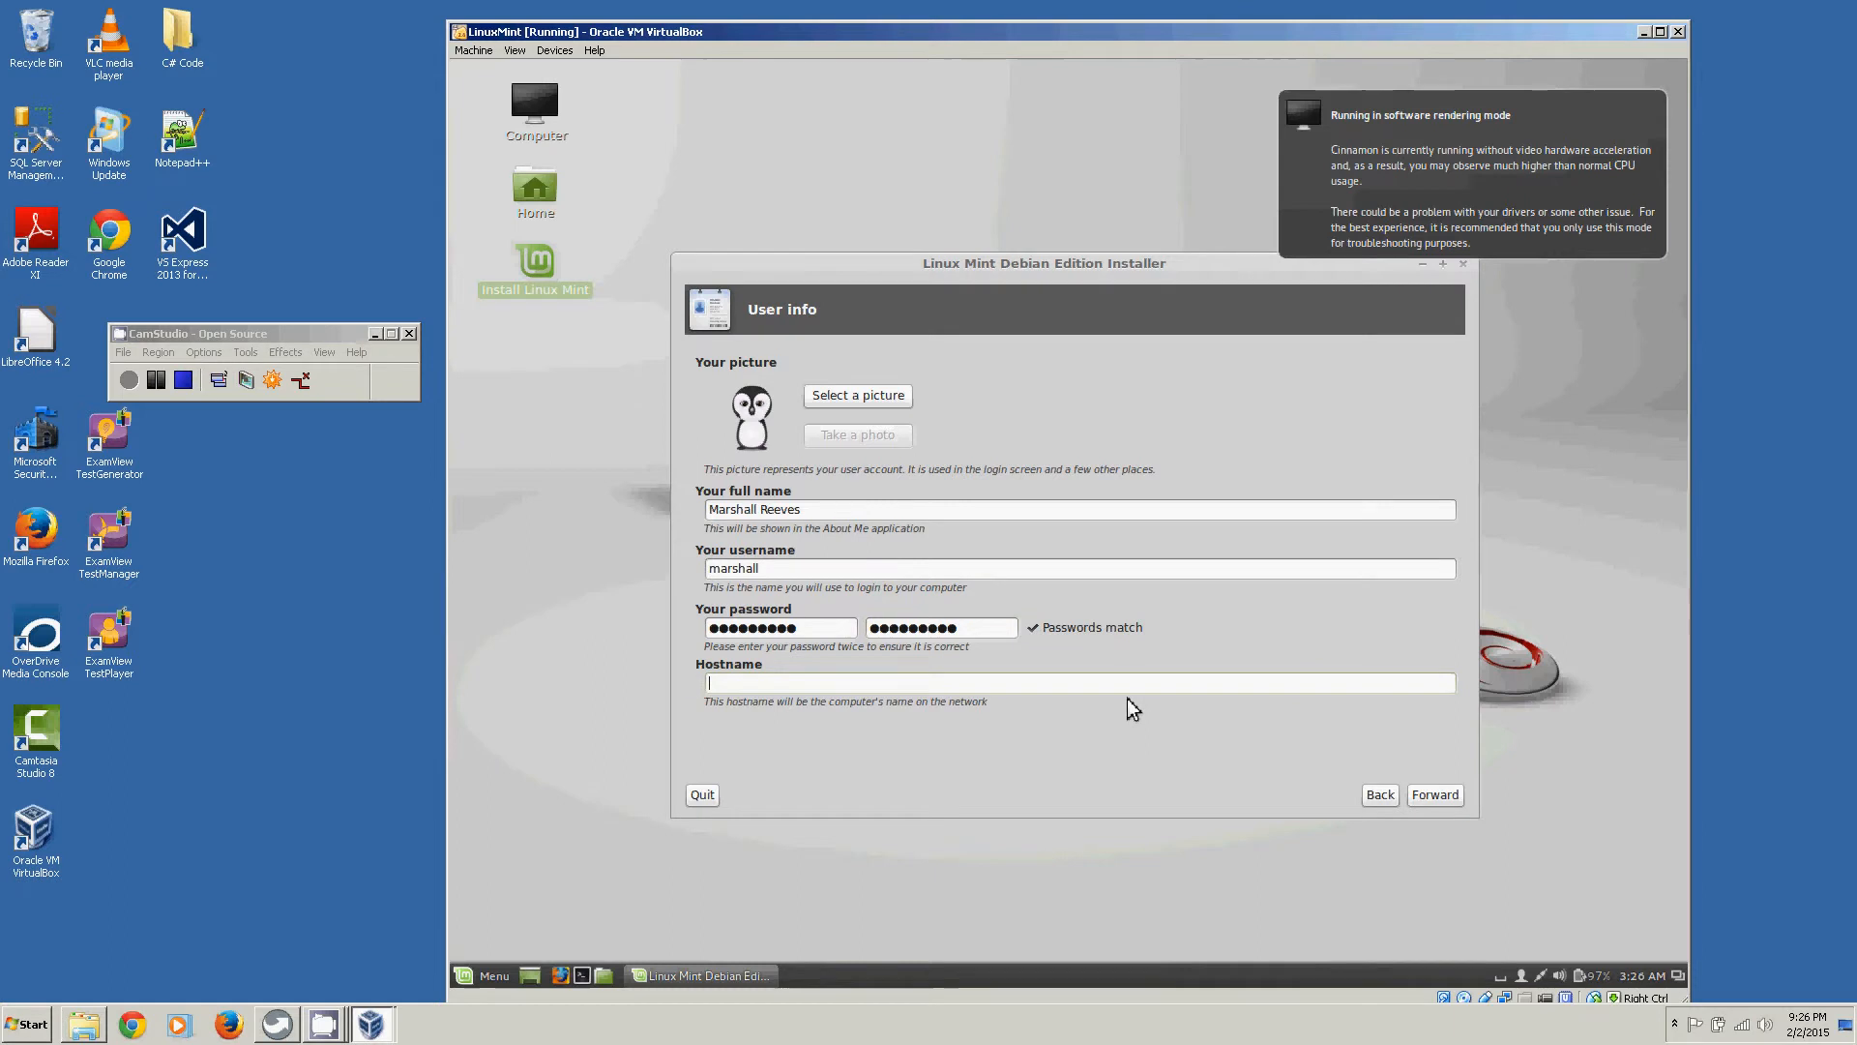
- Set the hostname to lowercase 'linuxmin' after the uppercase warning and continue to drive selection
type("LinuxMint")
left_click(1436, 795)
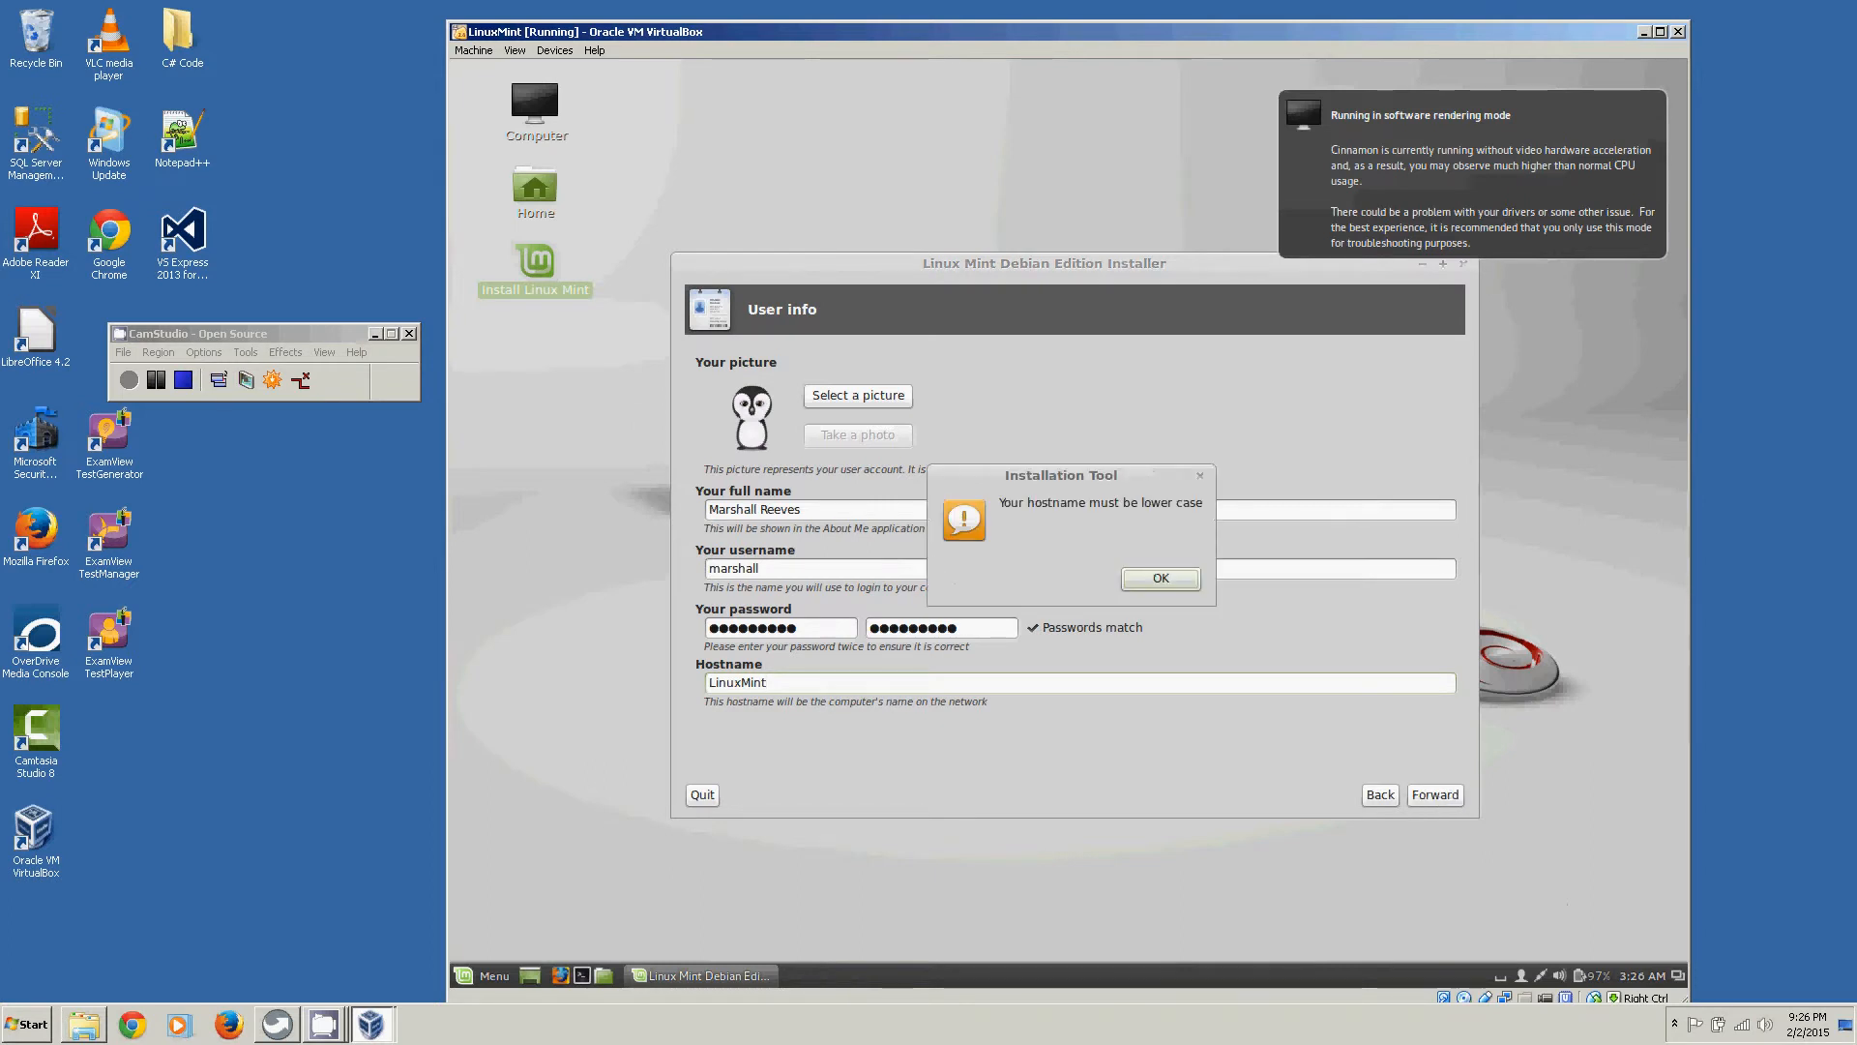
left_click(1153, 585)
left_click_drag(785, 686, 650, 679)
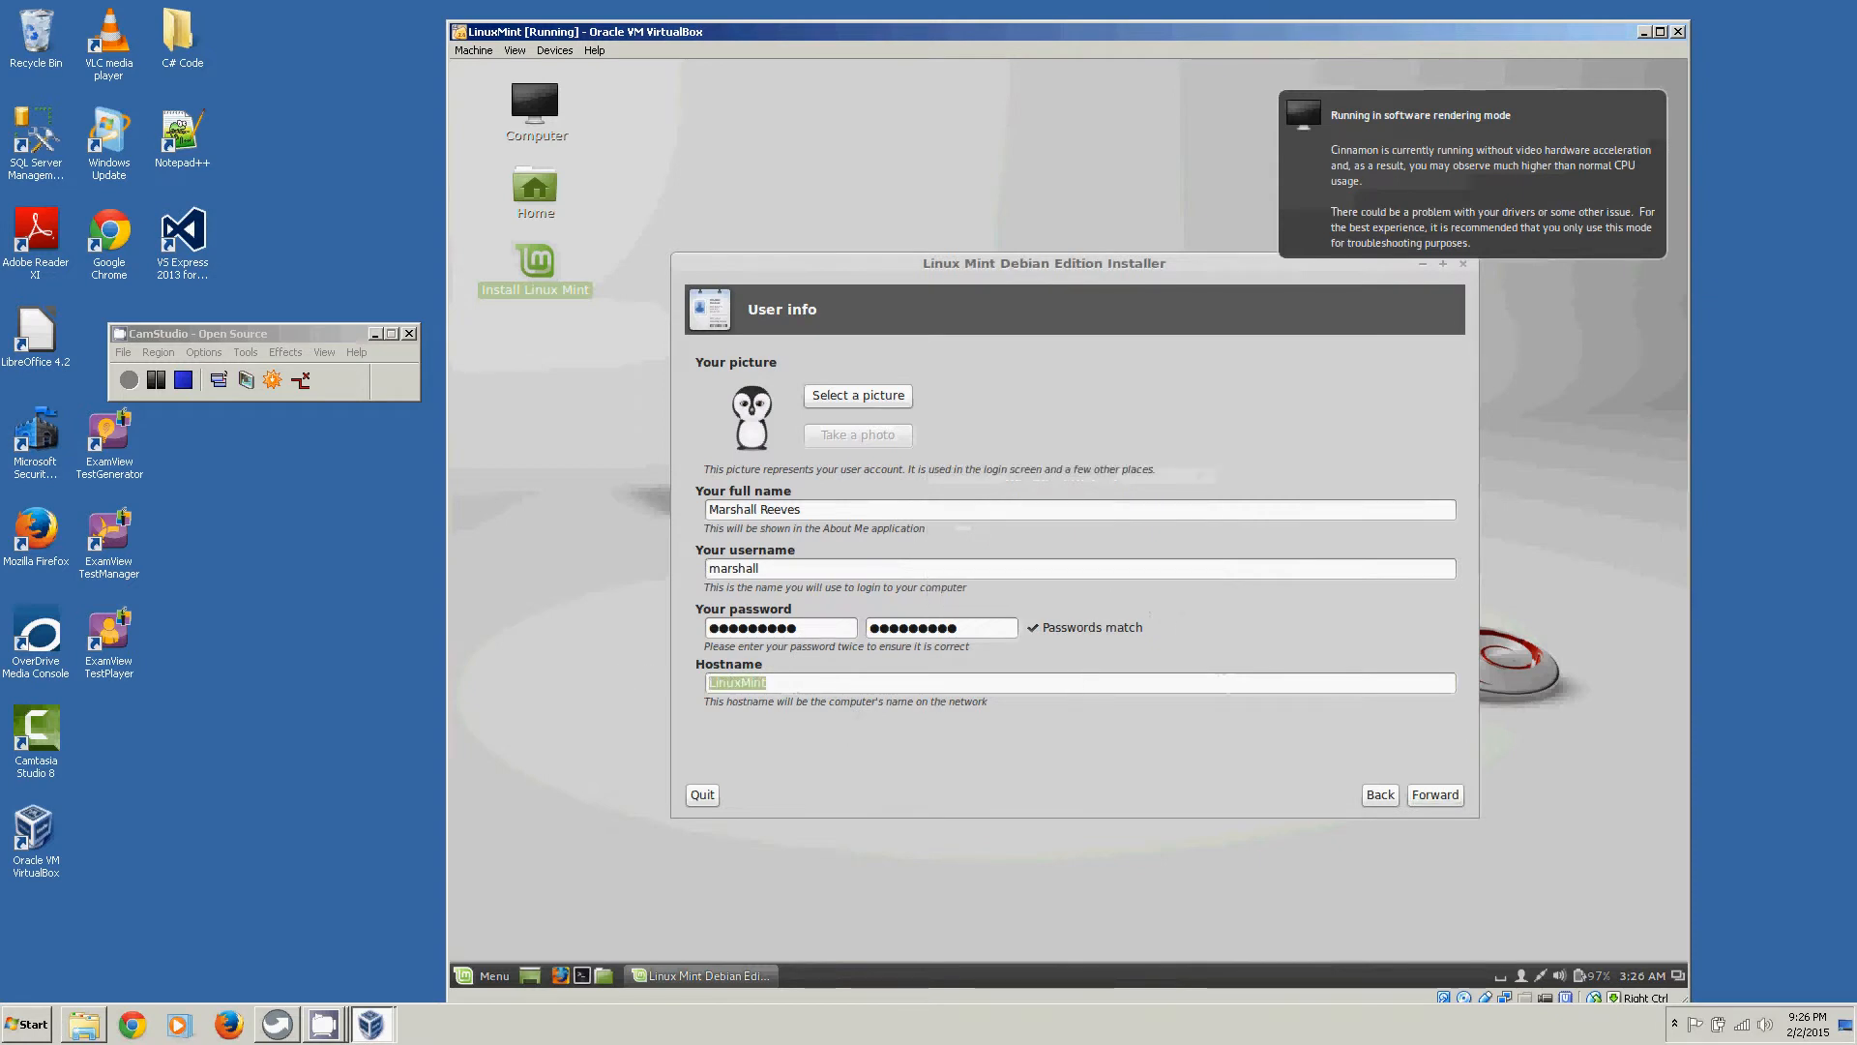
type("linu")
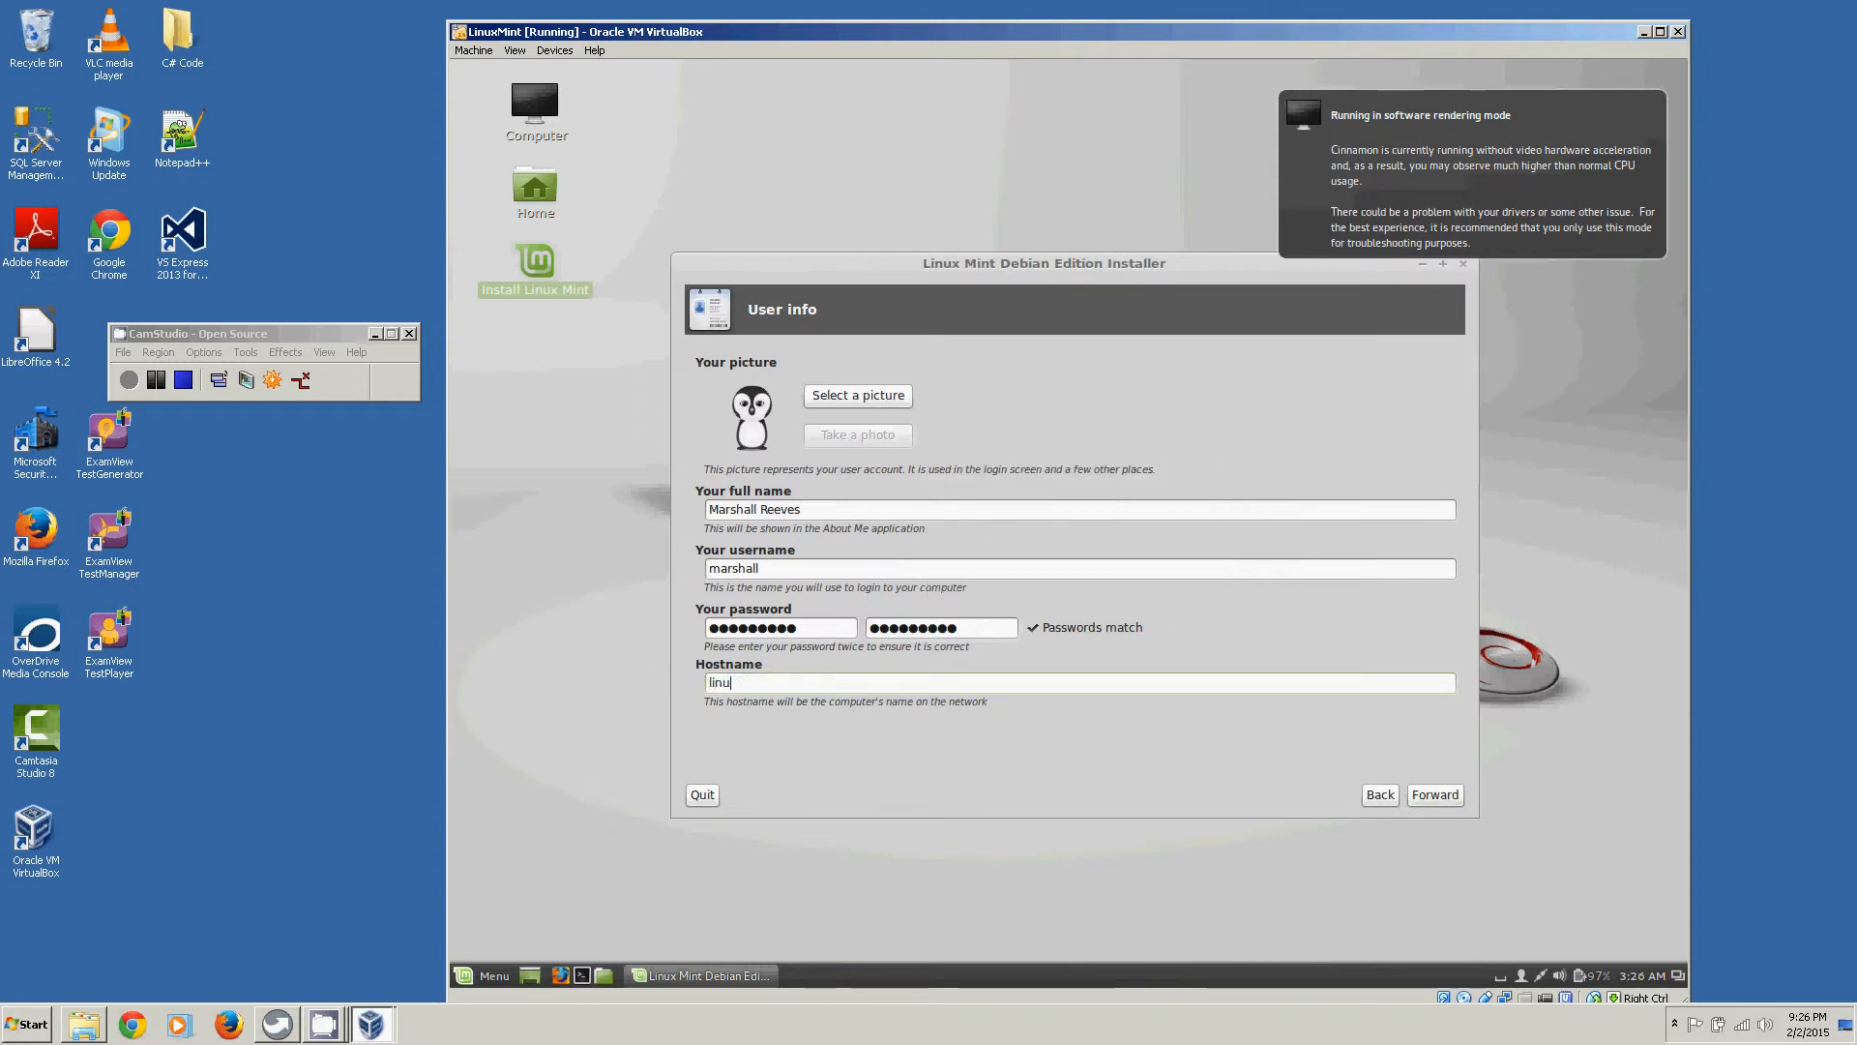
type("xmint")
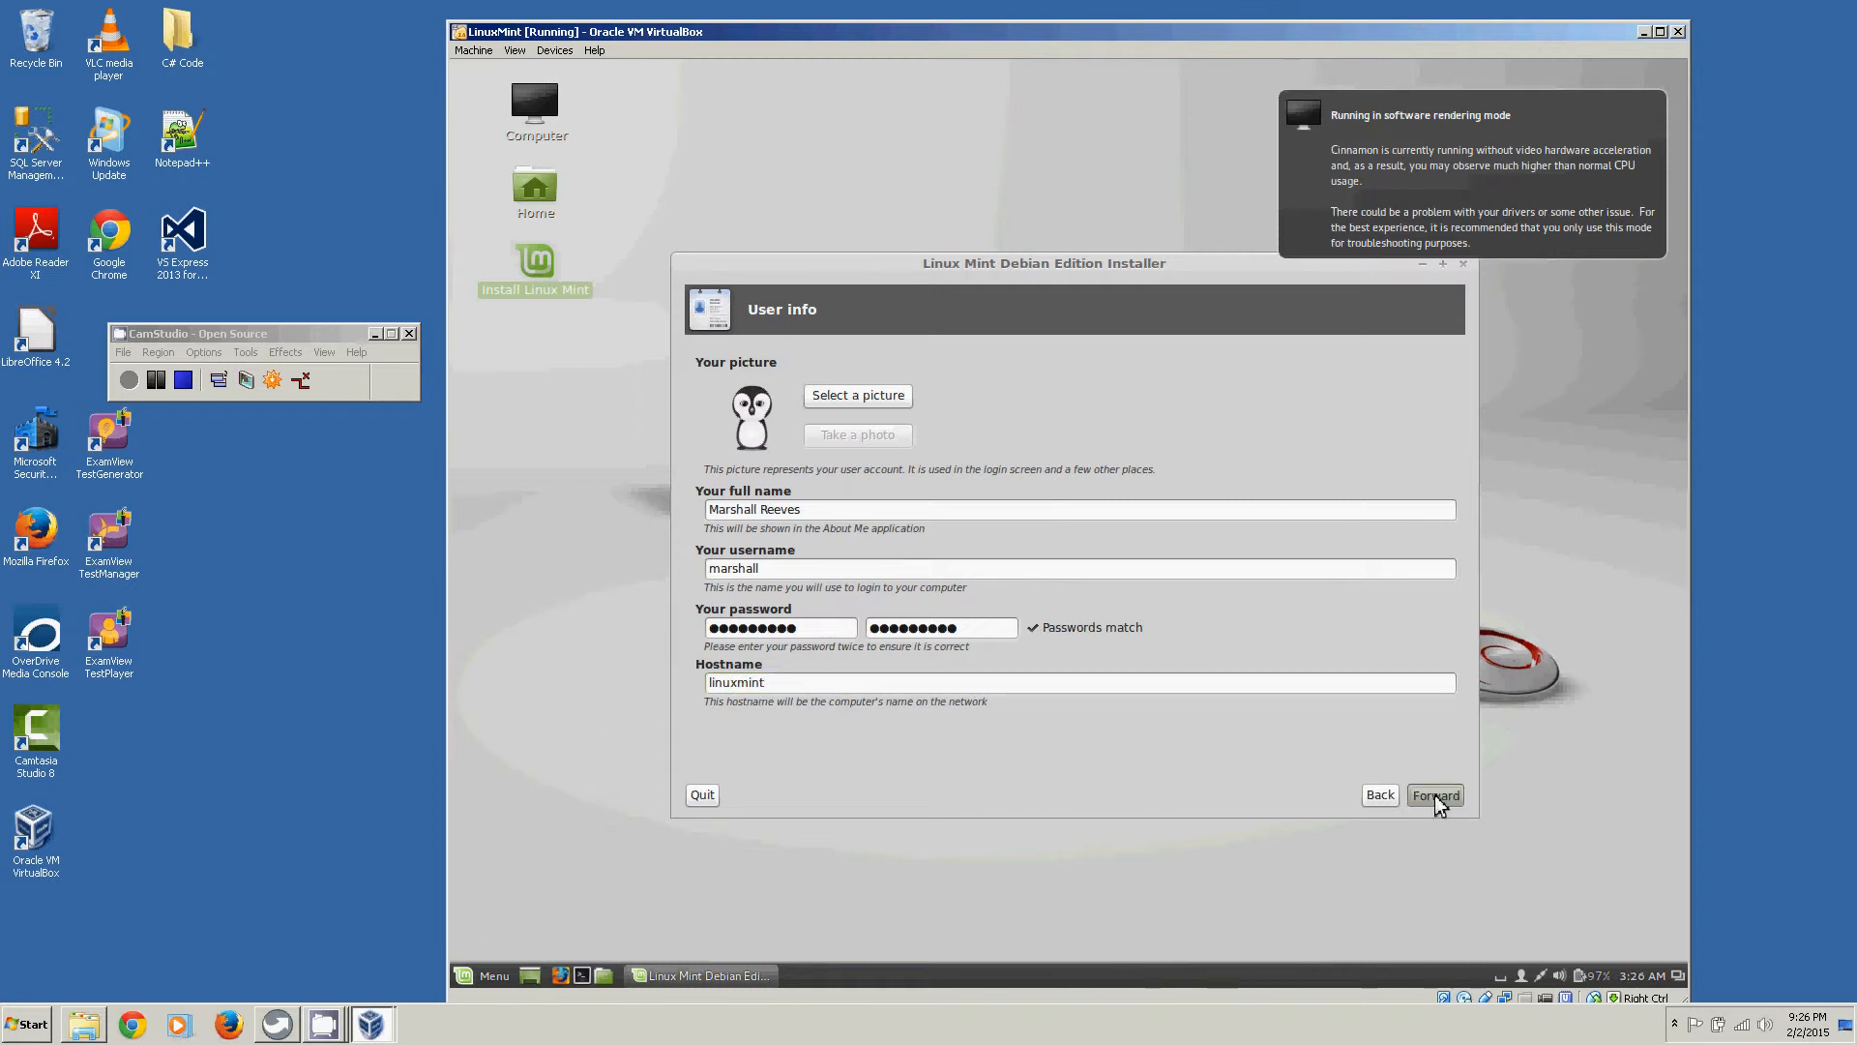
left_click(1435, 795)
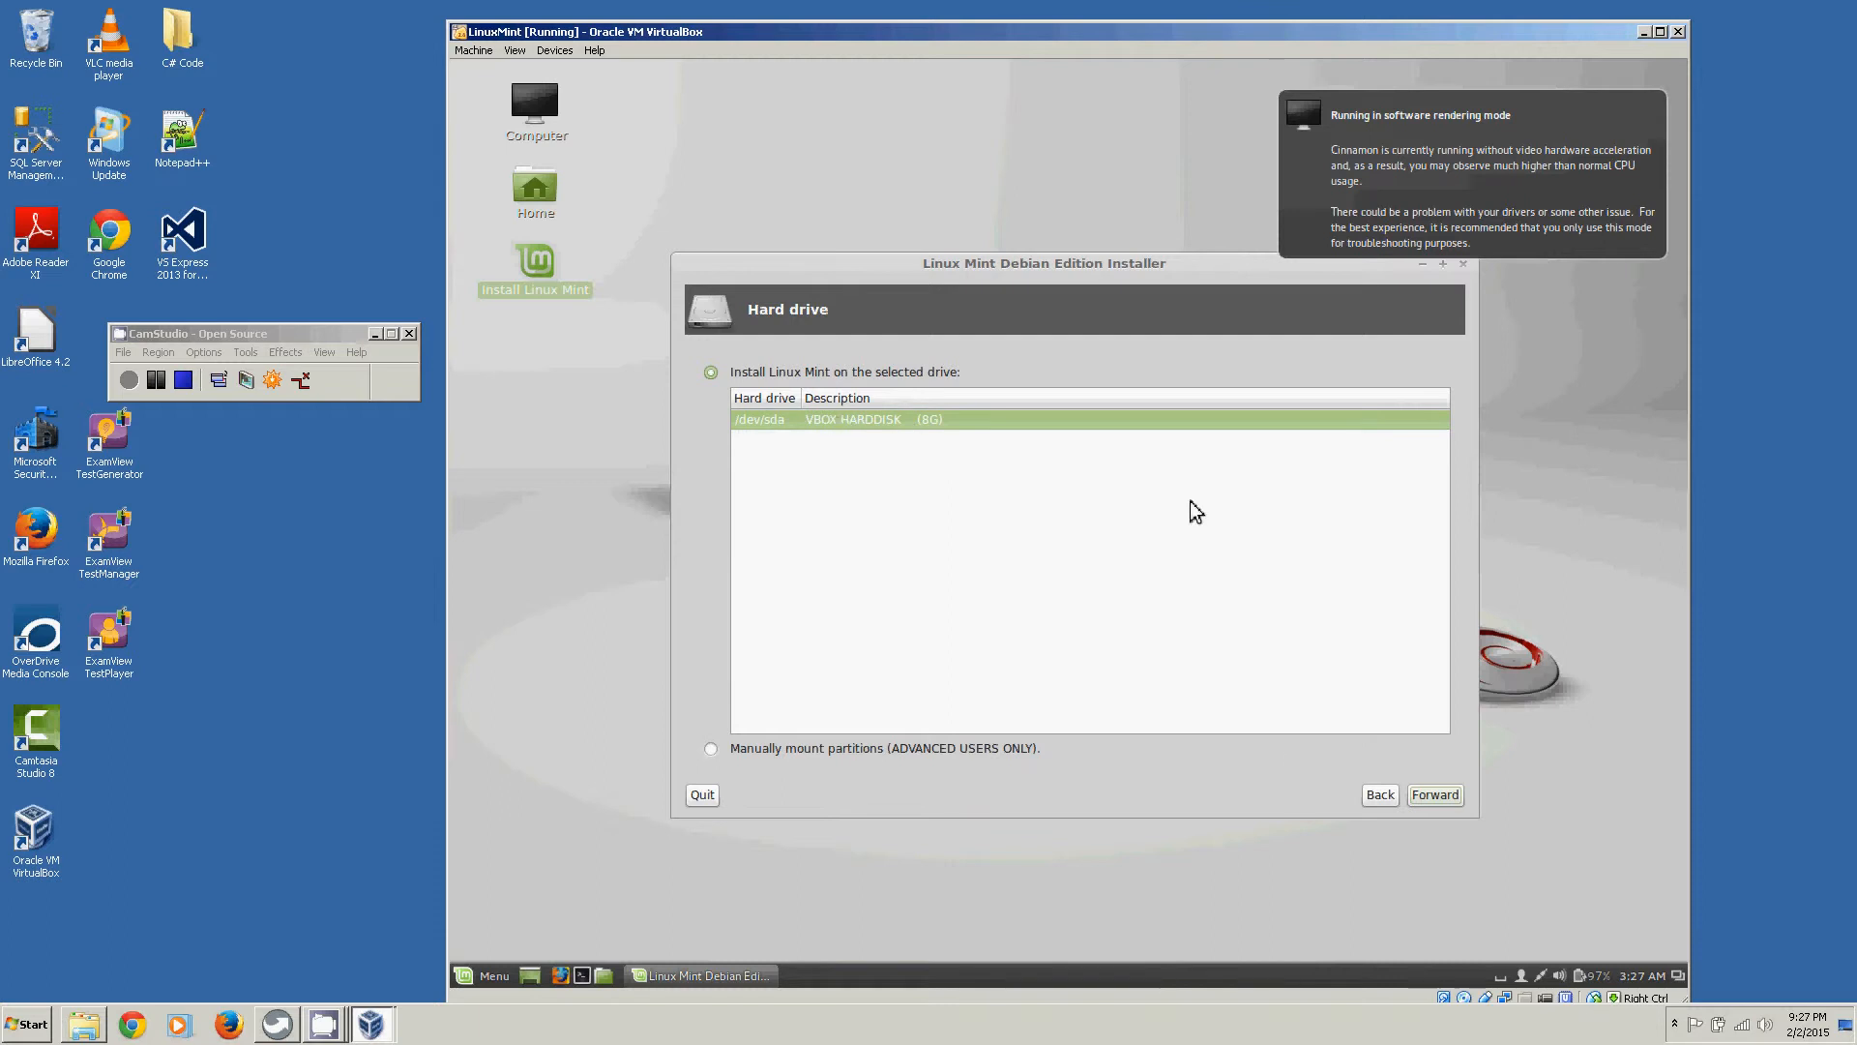
- Select /dev/sda and let the installer auto-create swap and ext4 partitions
left_click(1432, 795)
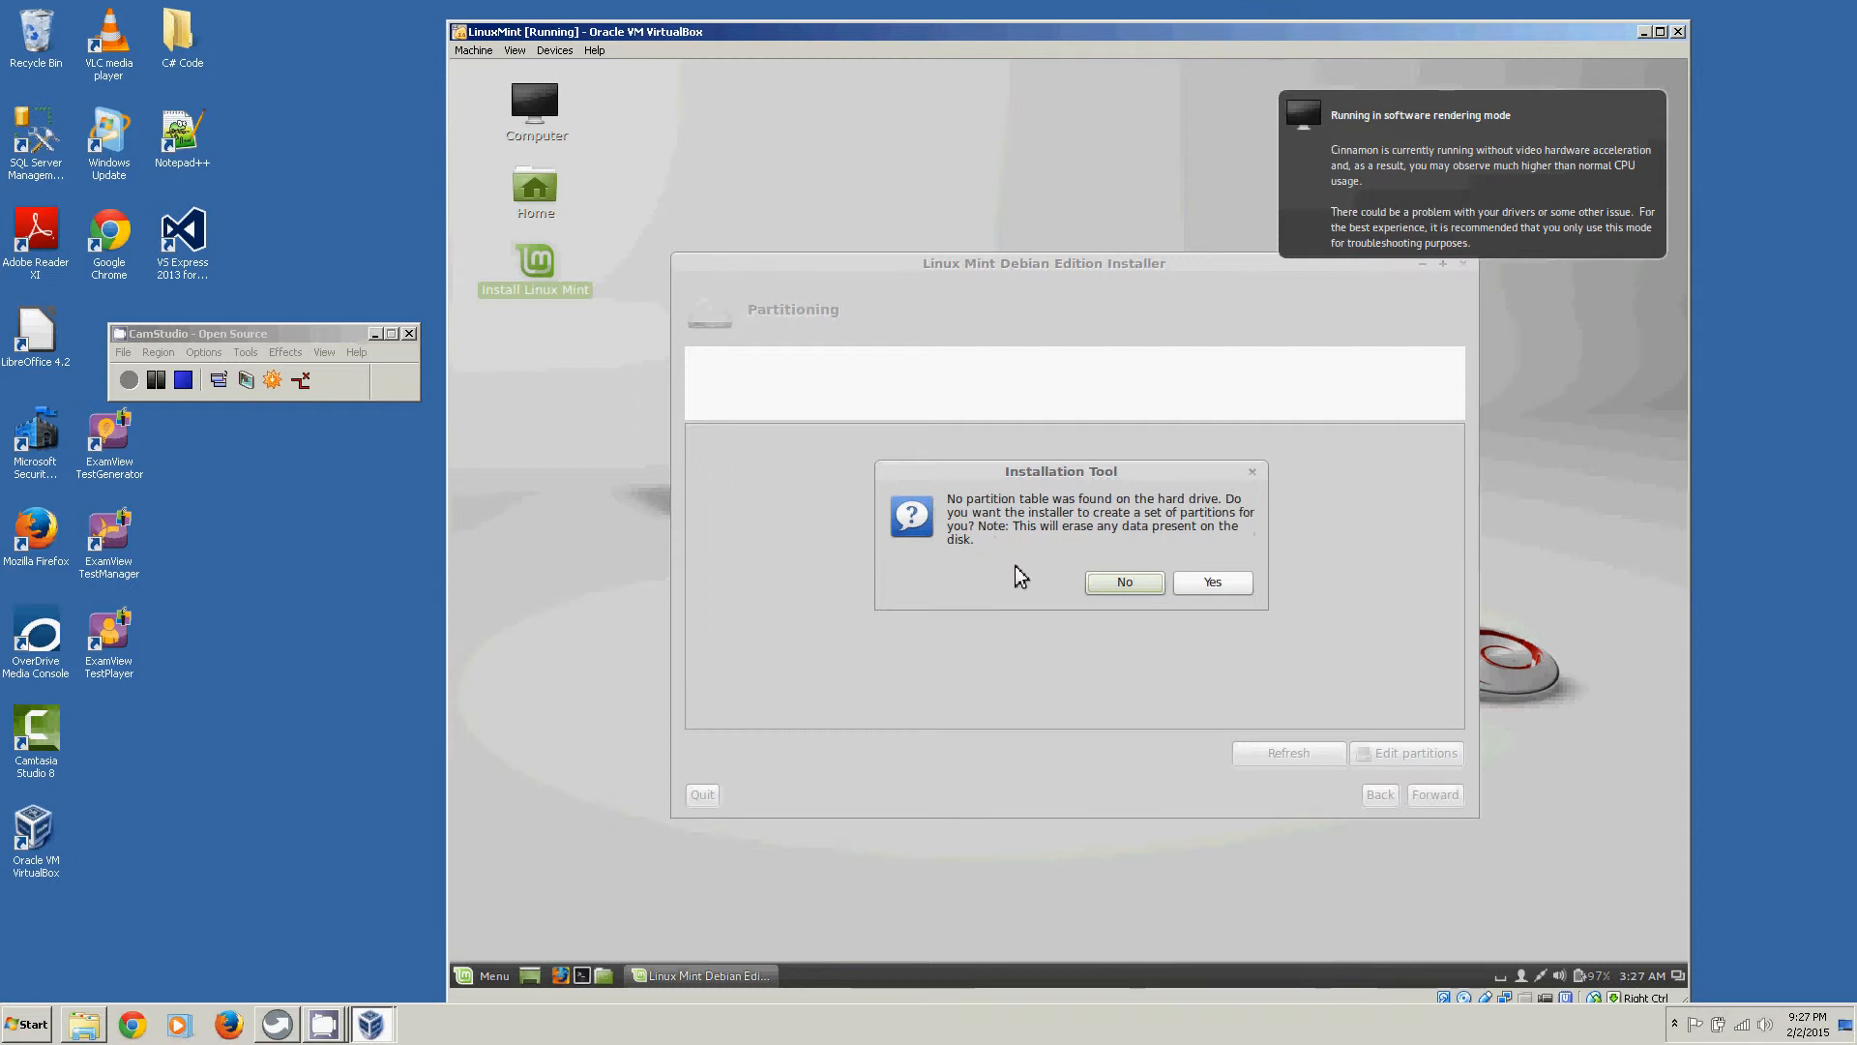
left_click(1205, 579)
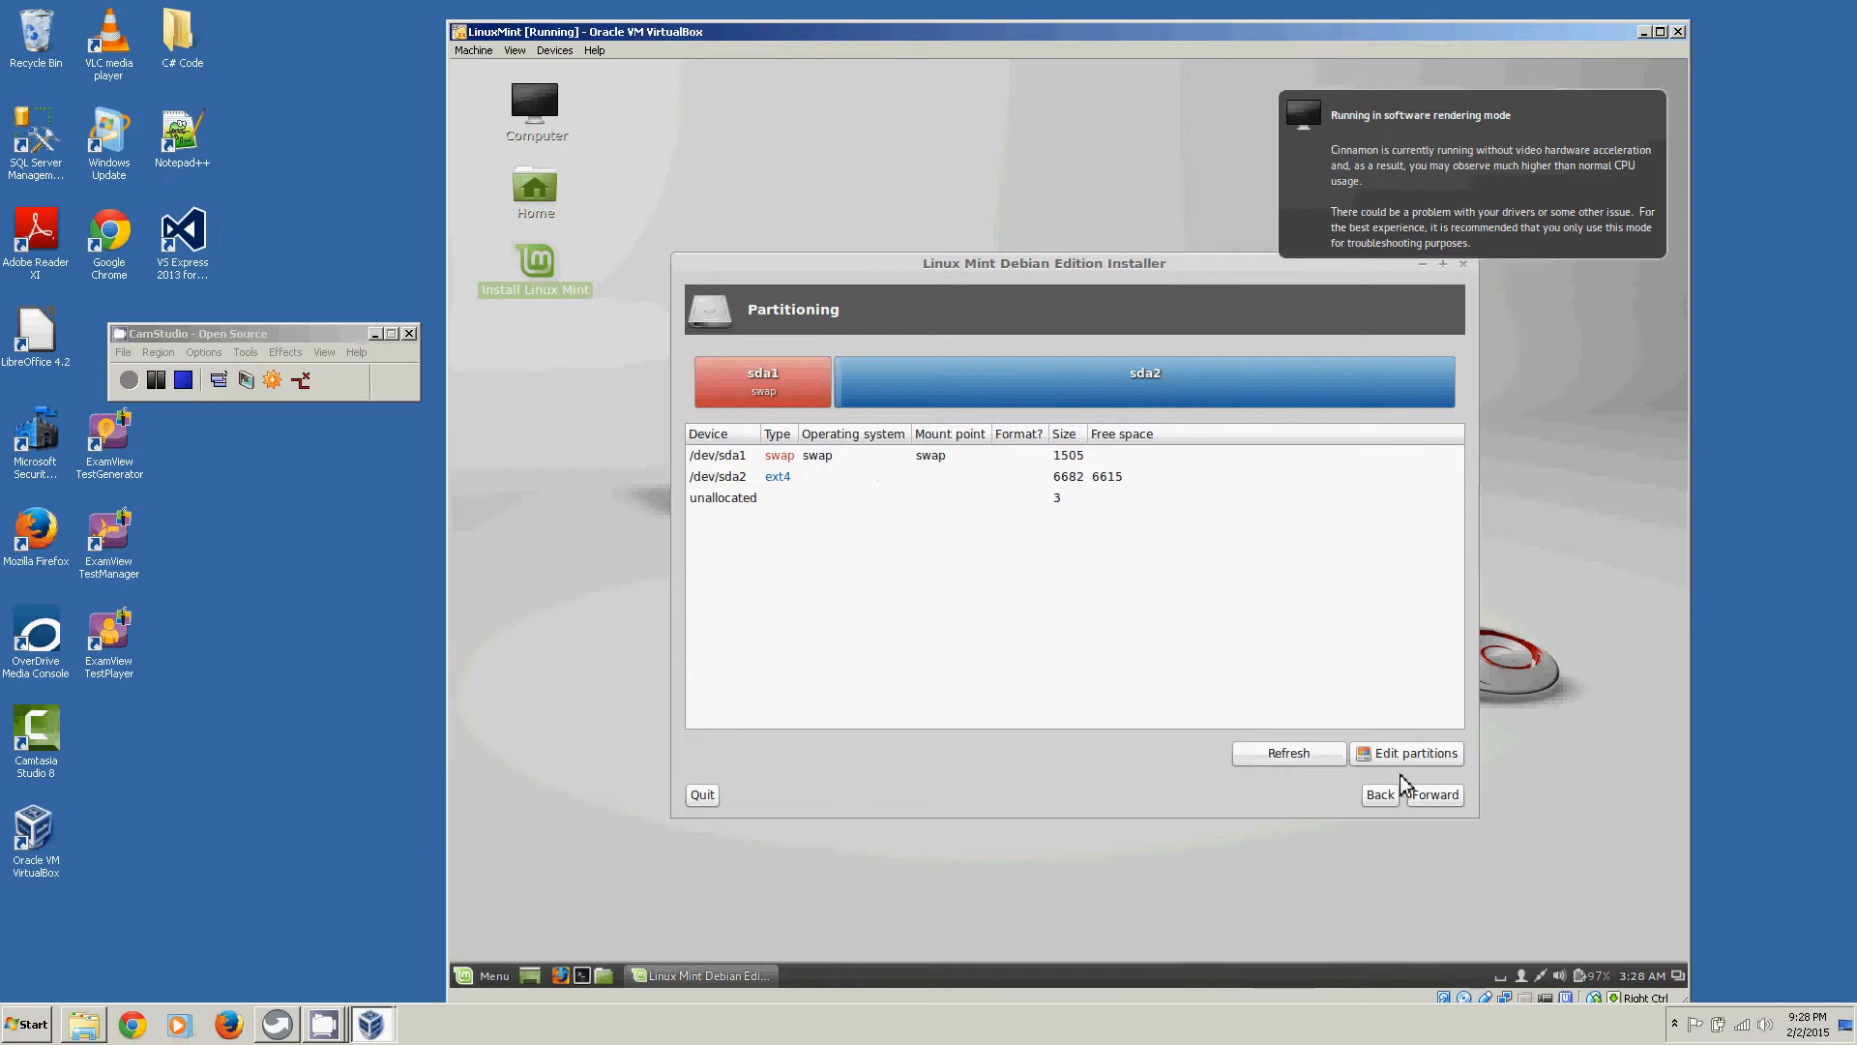
- After the missing-root error, assign /dev/sda2 to / and proceed to Advanced options
left_click(1435, 795)
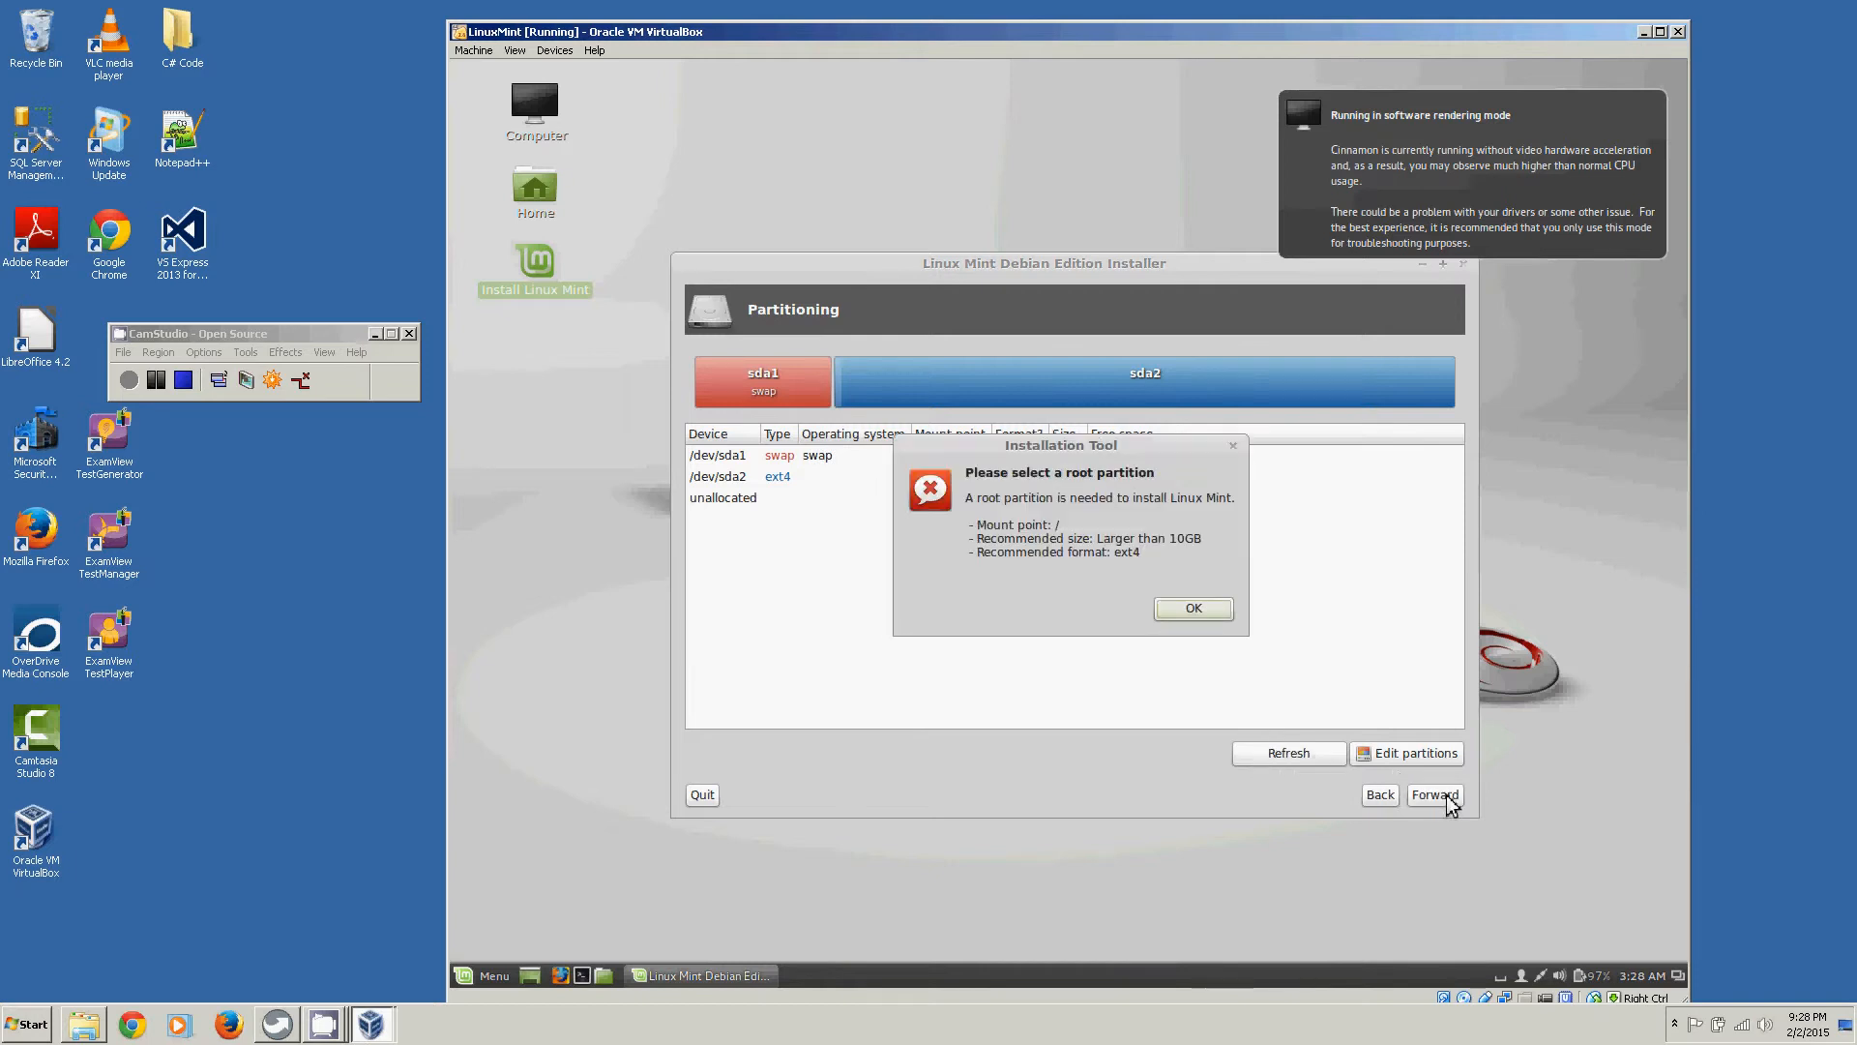
left_click(1193, 610)
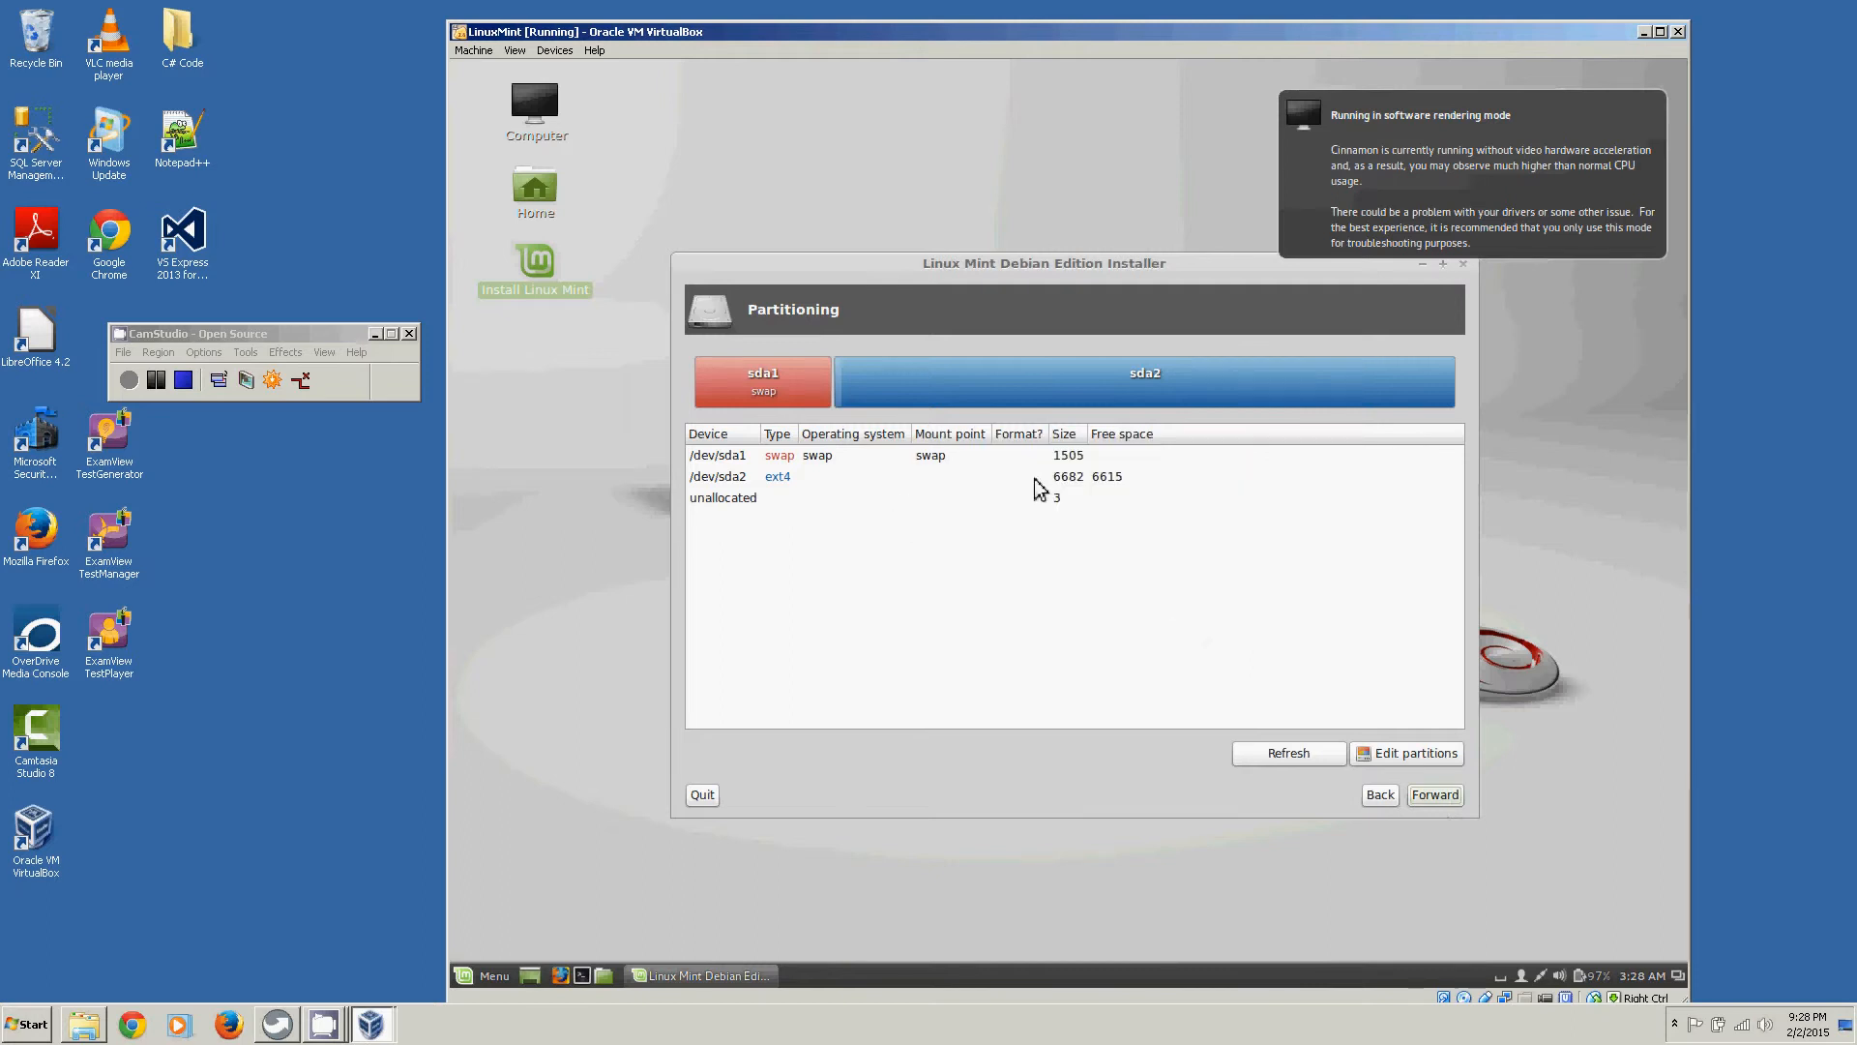
left_click(1072, 478)
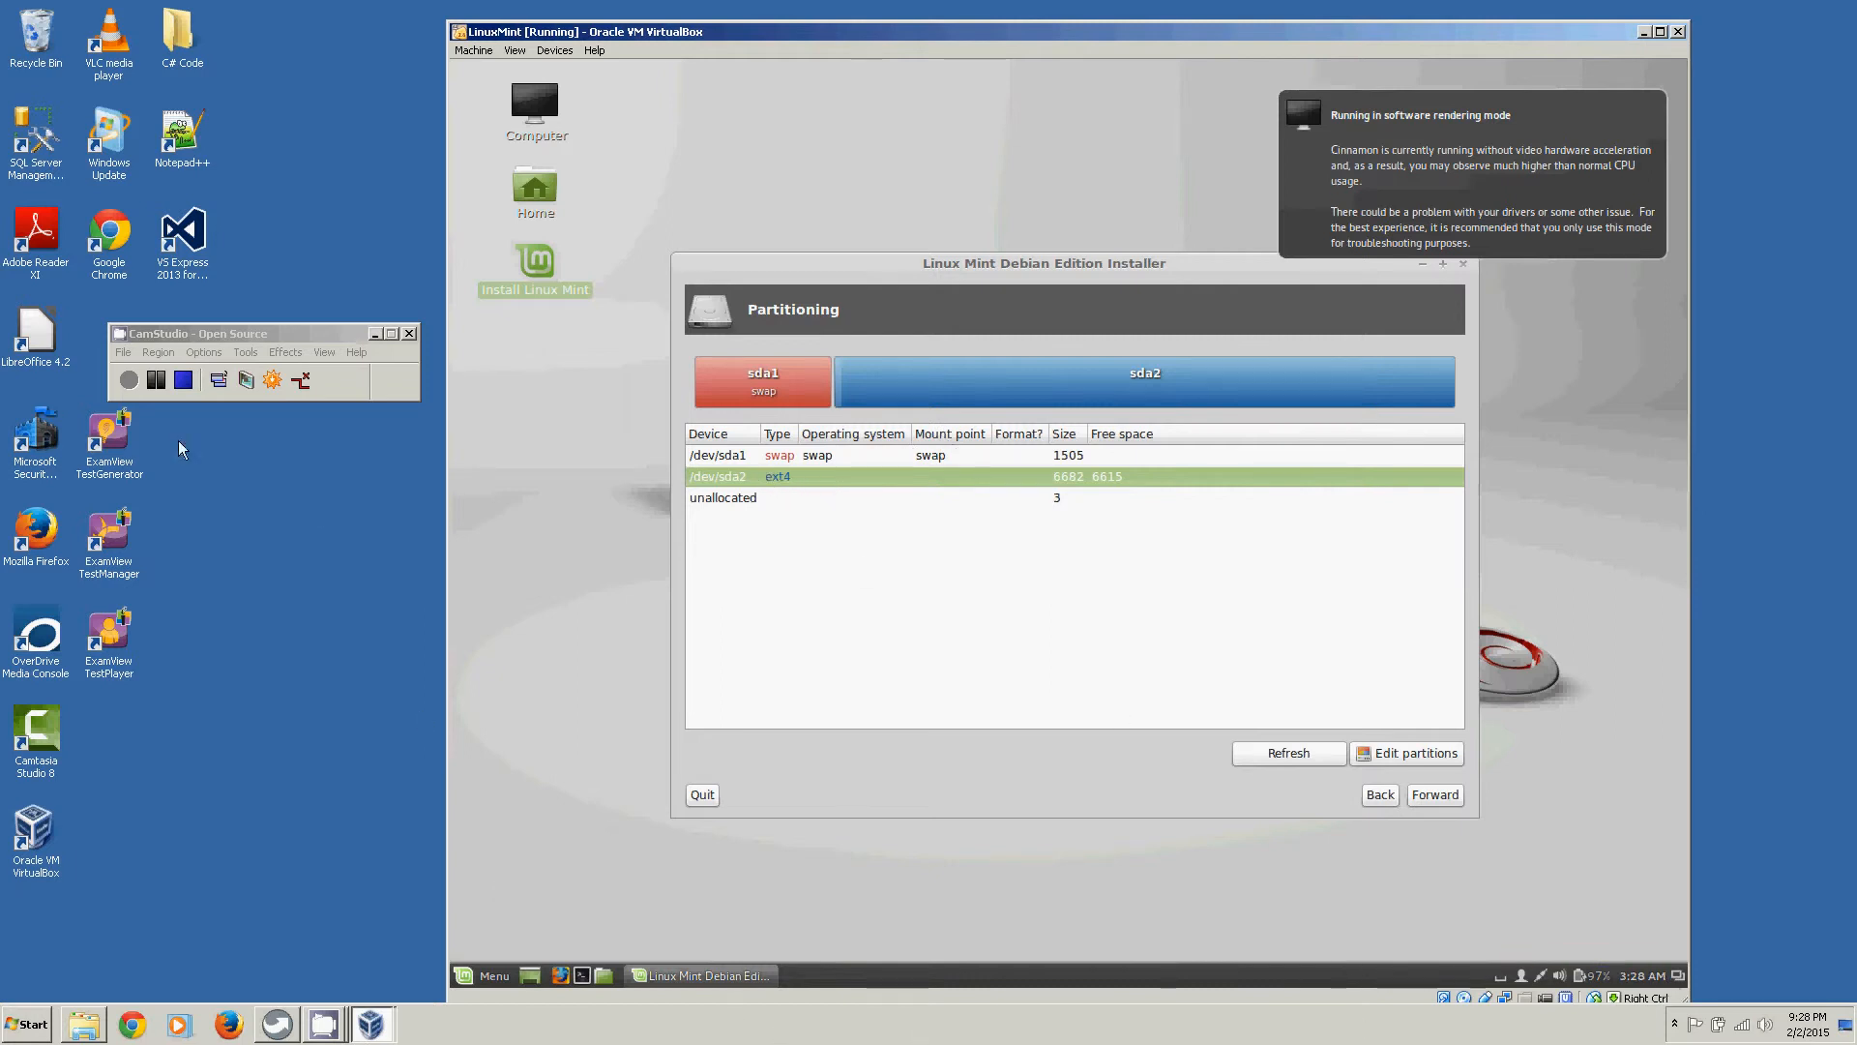
left_click(123, 353)
left_click(137, 389)
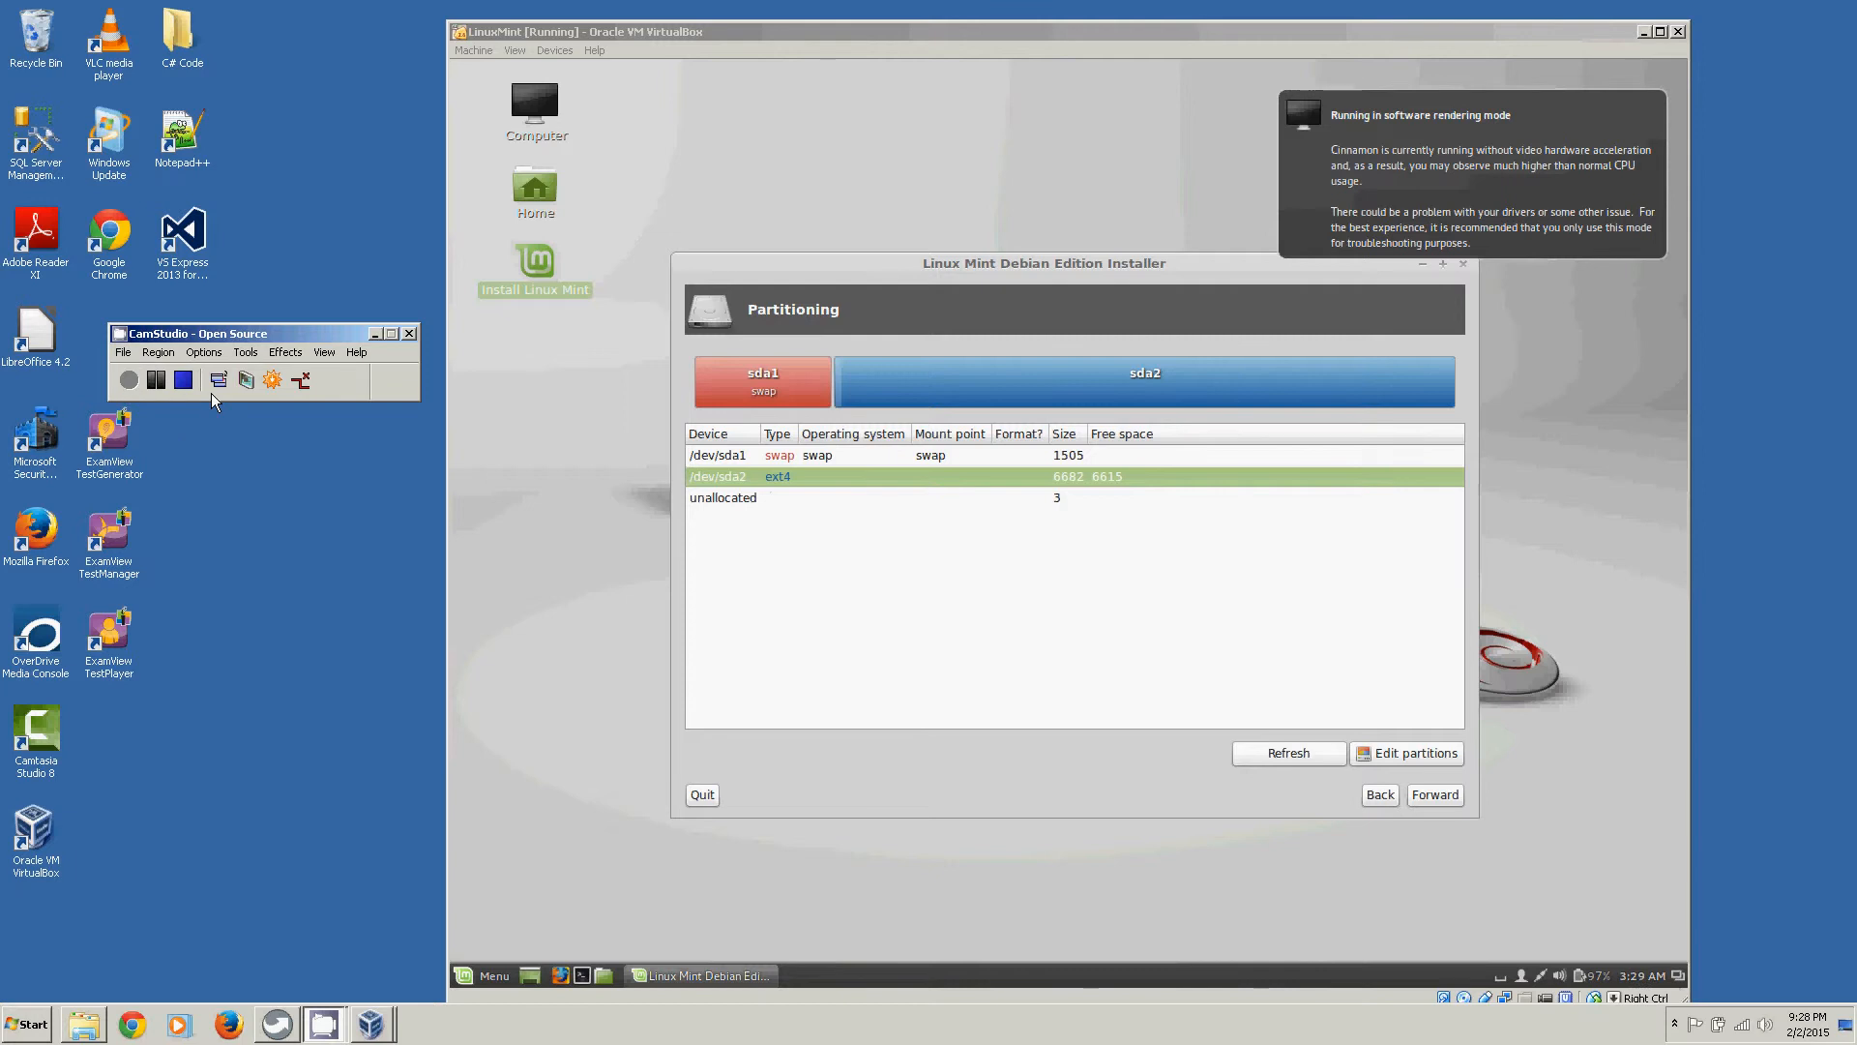
right_click(799, 479)
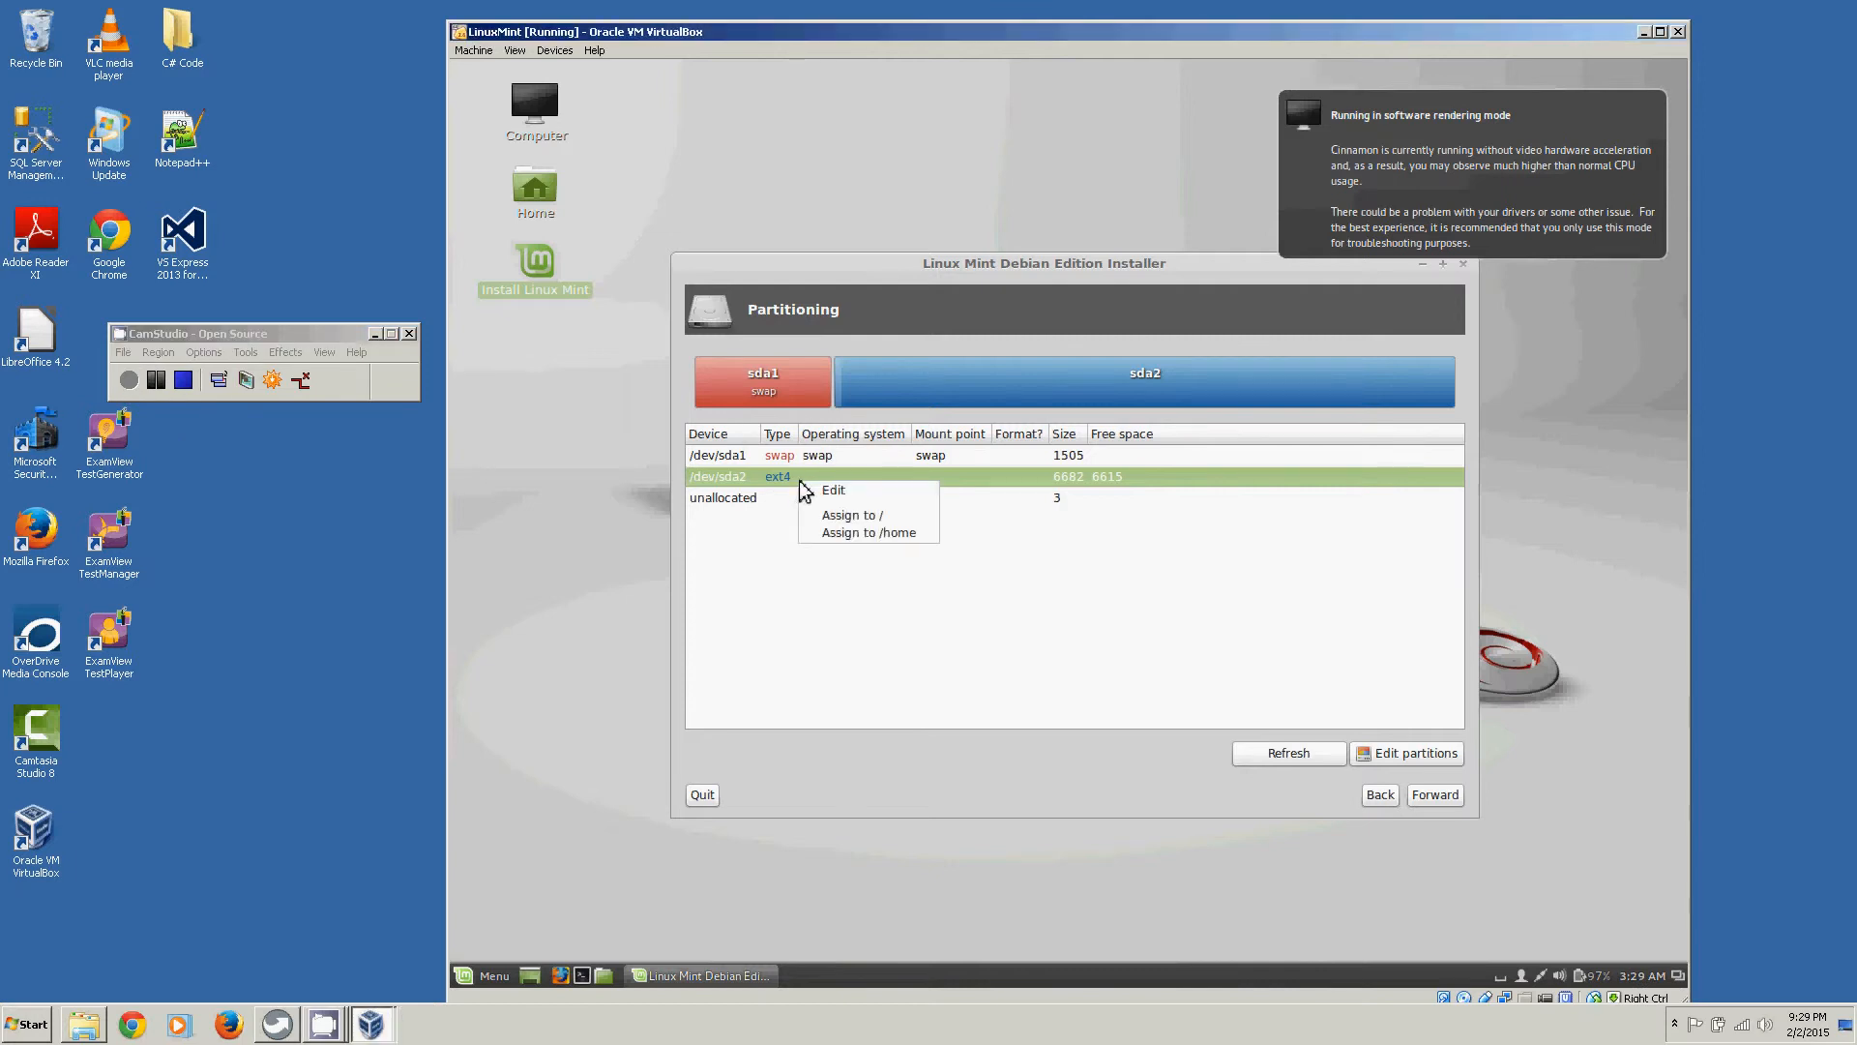
left_click(881, 519)
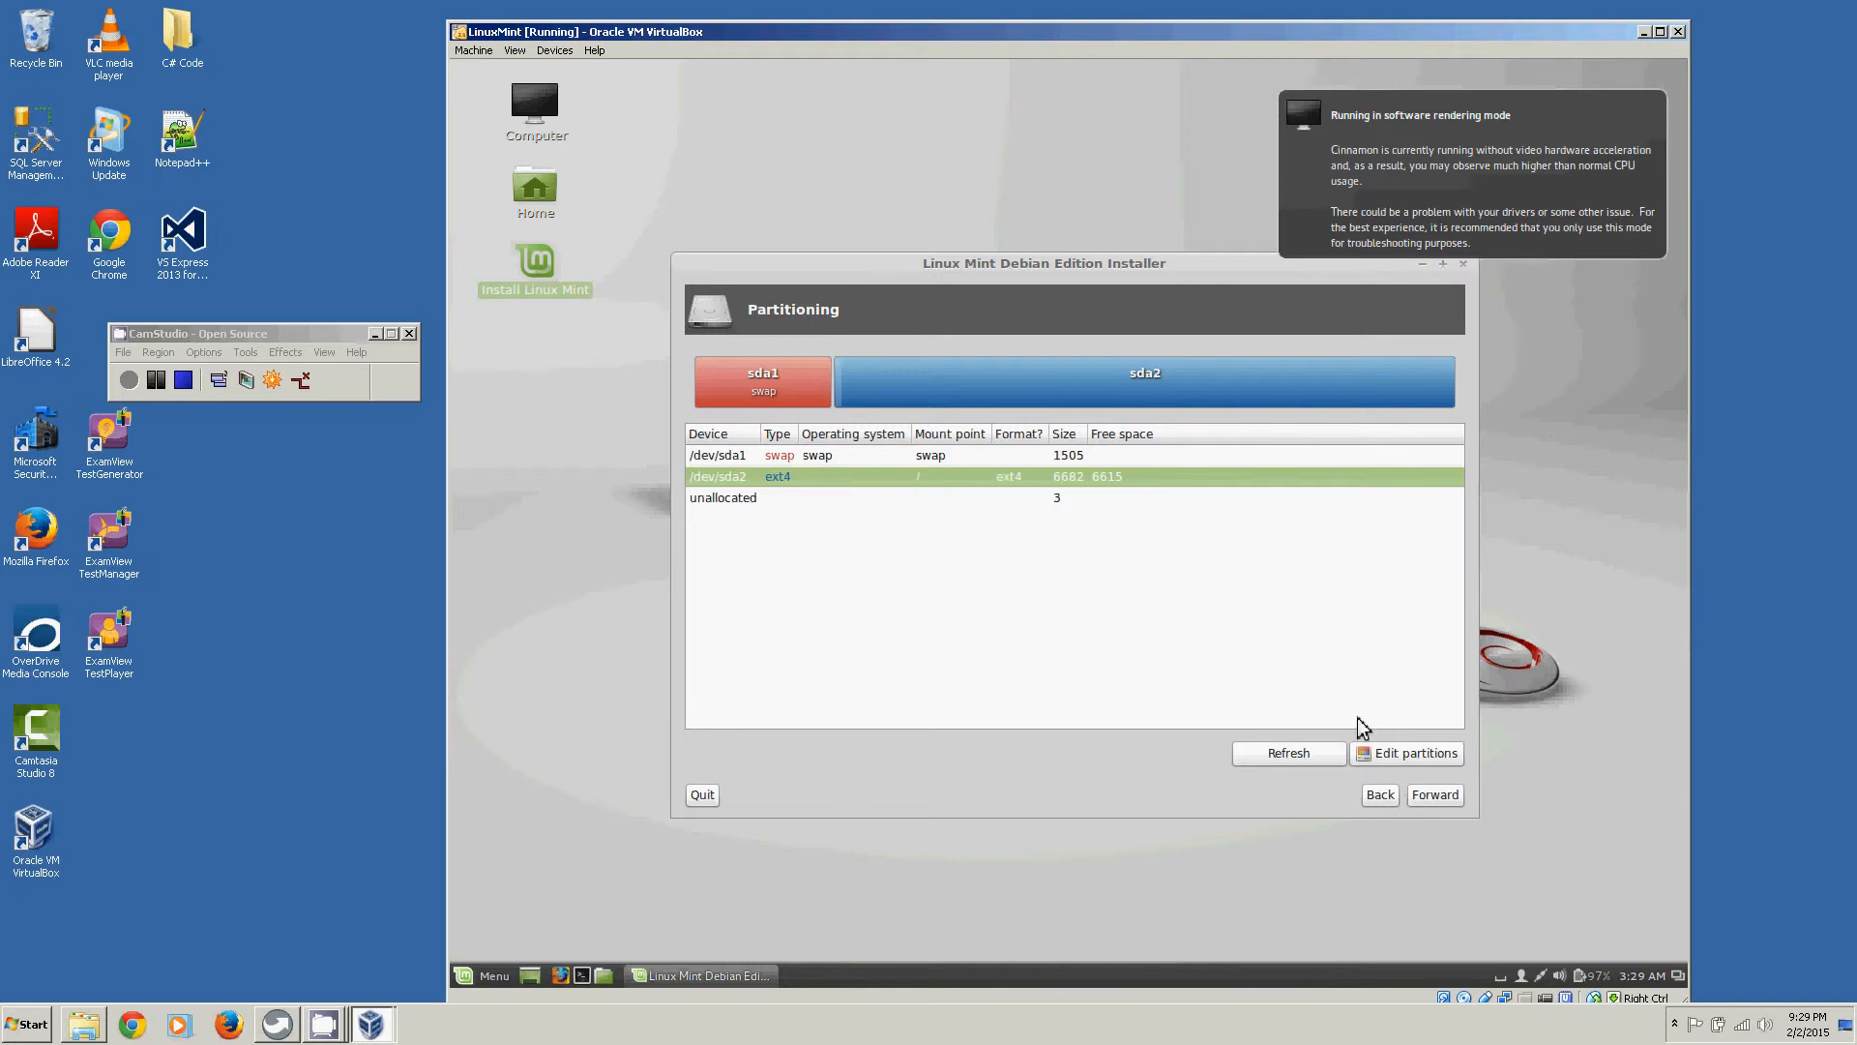
left_click(1431, 799)
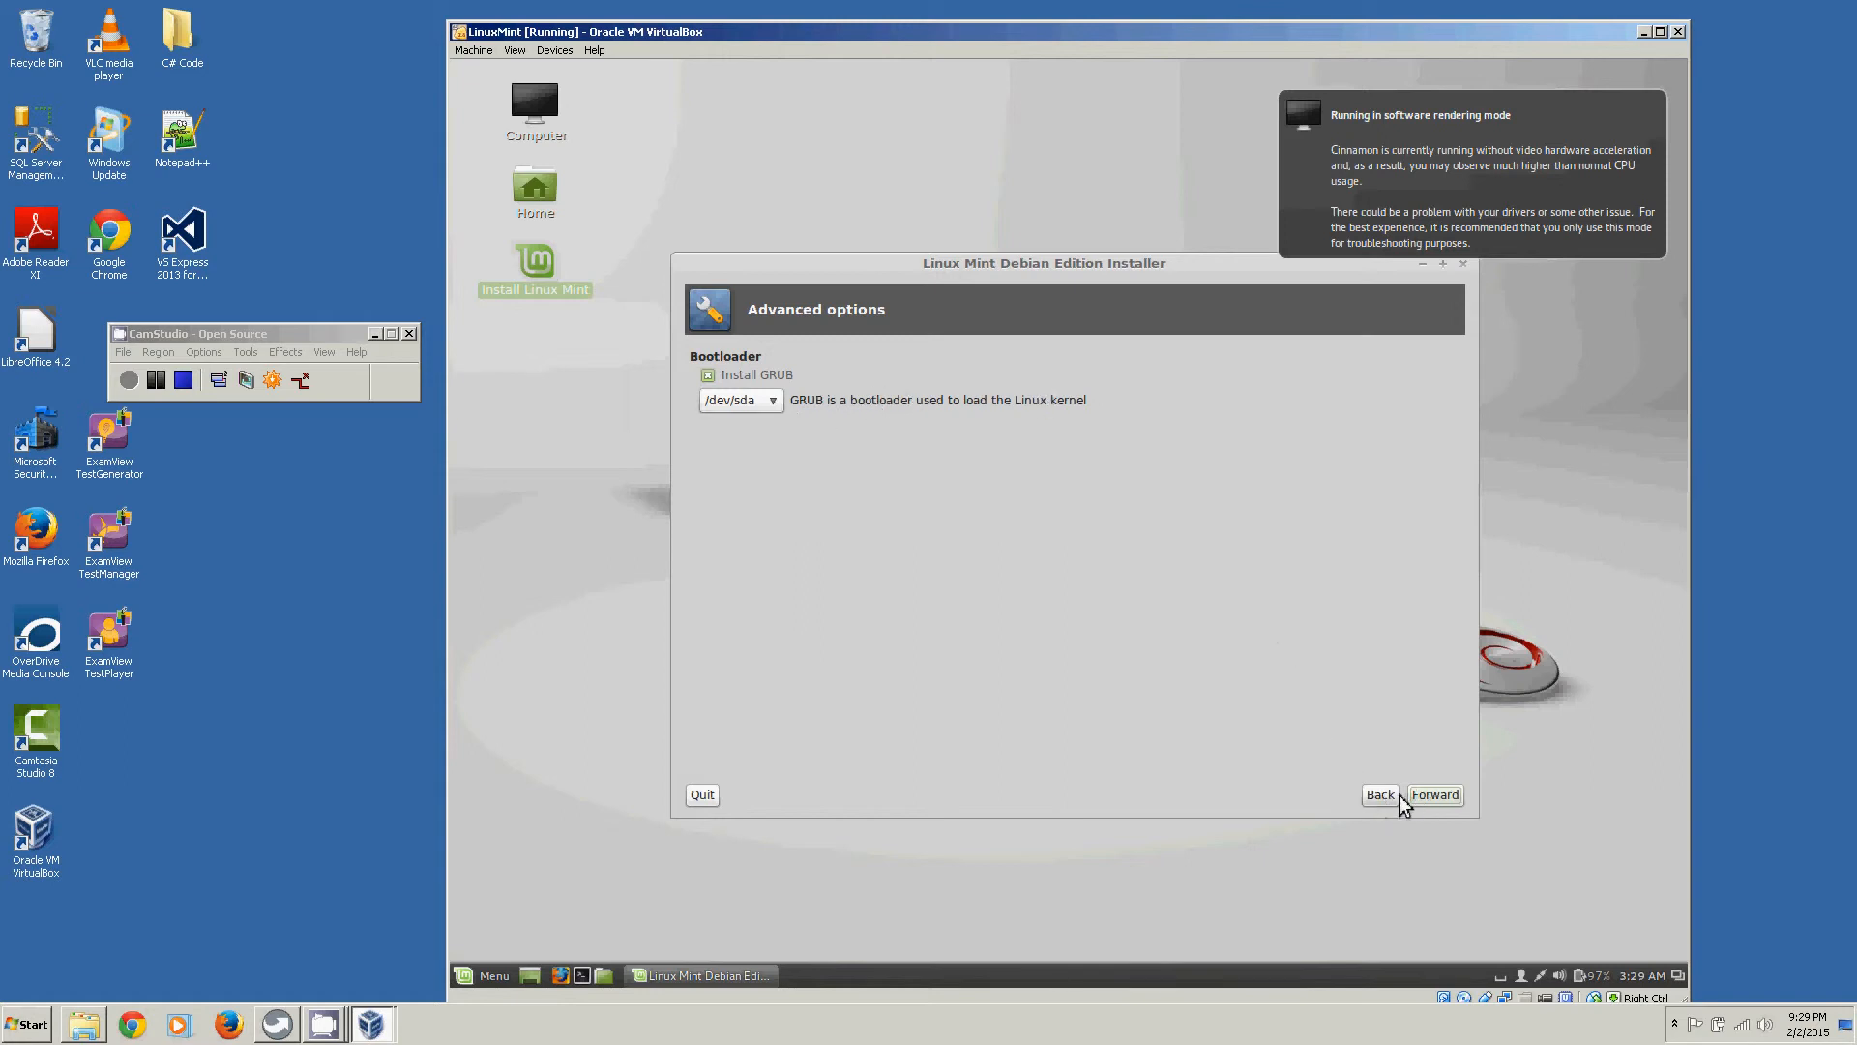
- Accept GRUB on /dev/sda and start the installation from the Summary page
left_click(1429, 796)
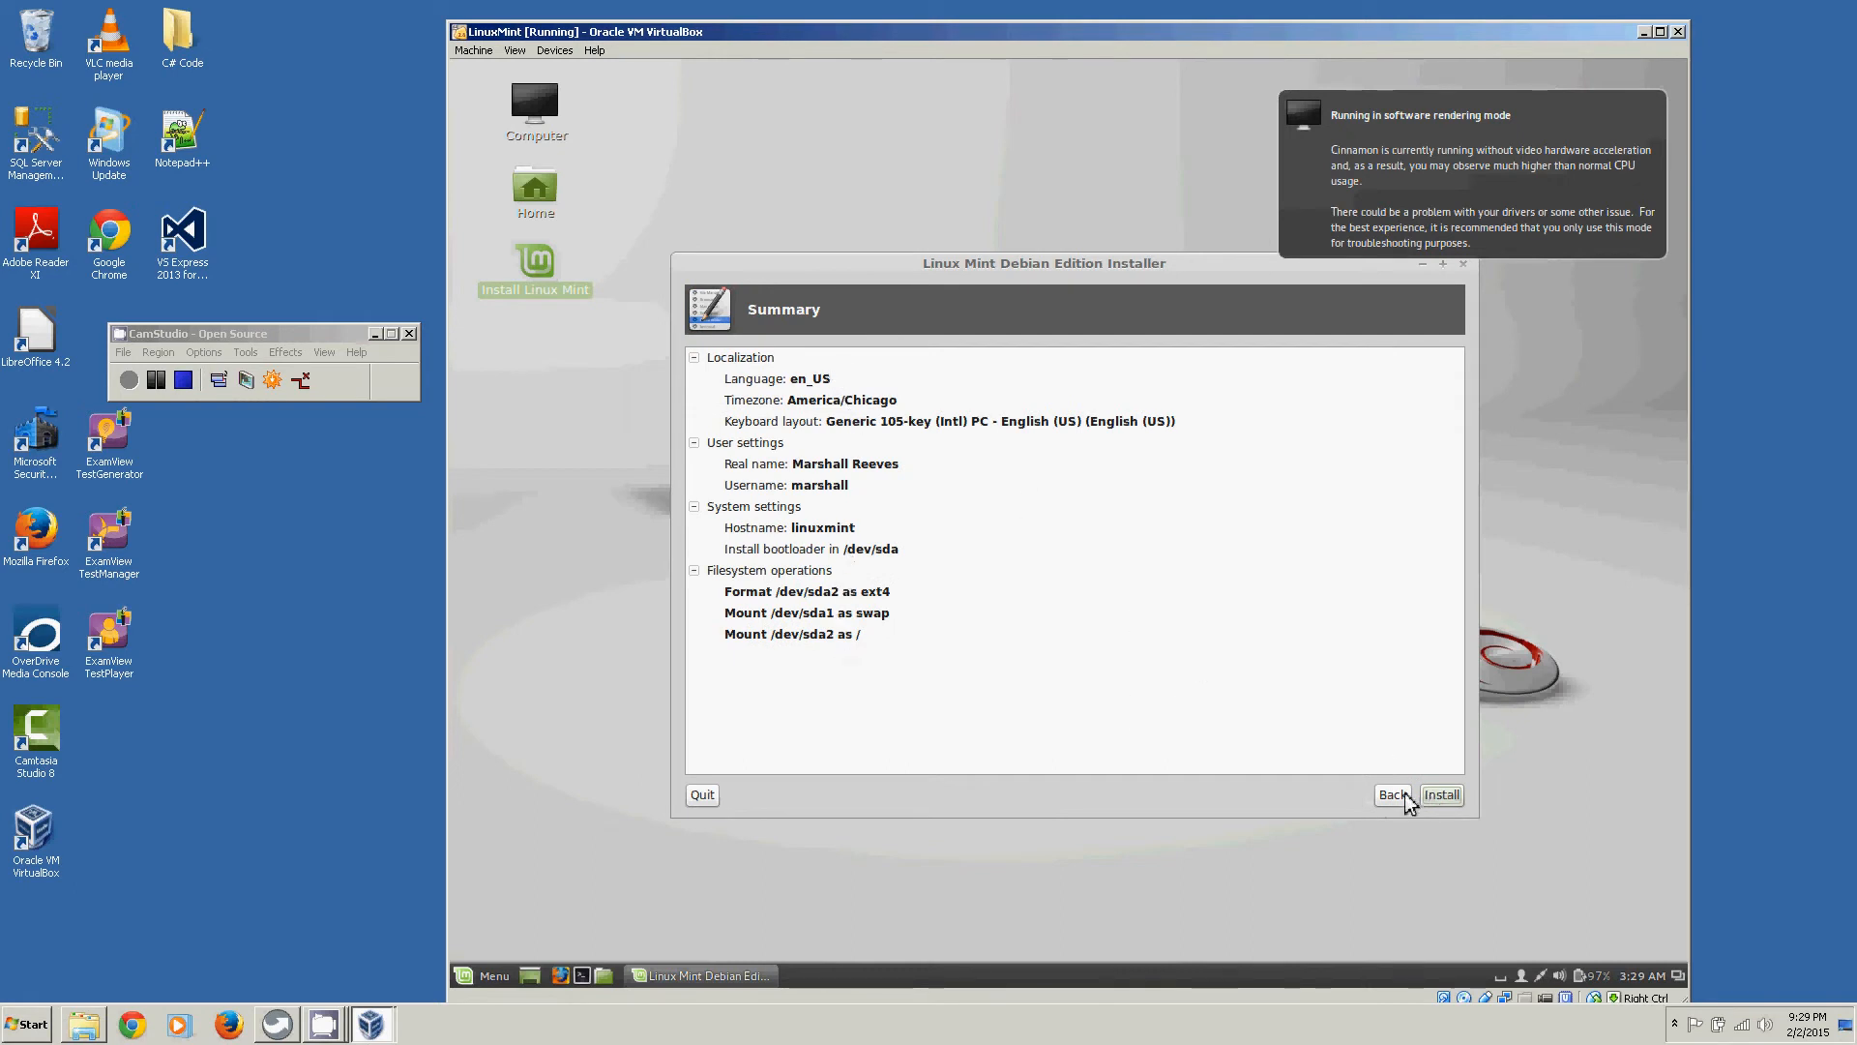
left_click(1441, 794)
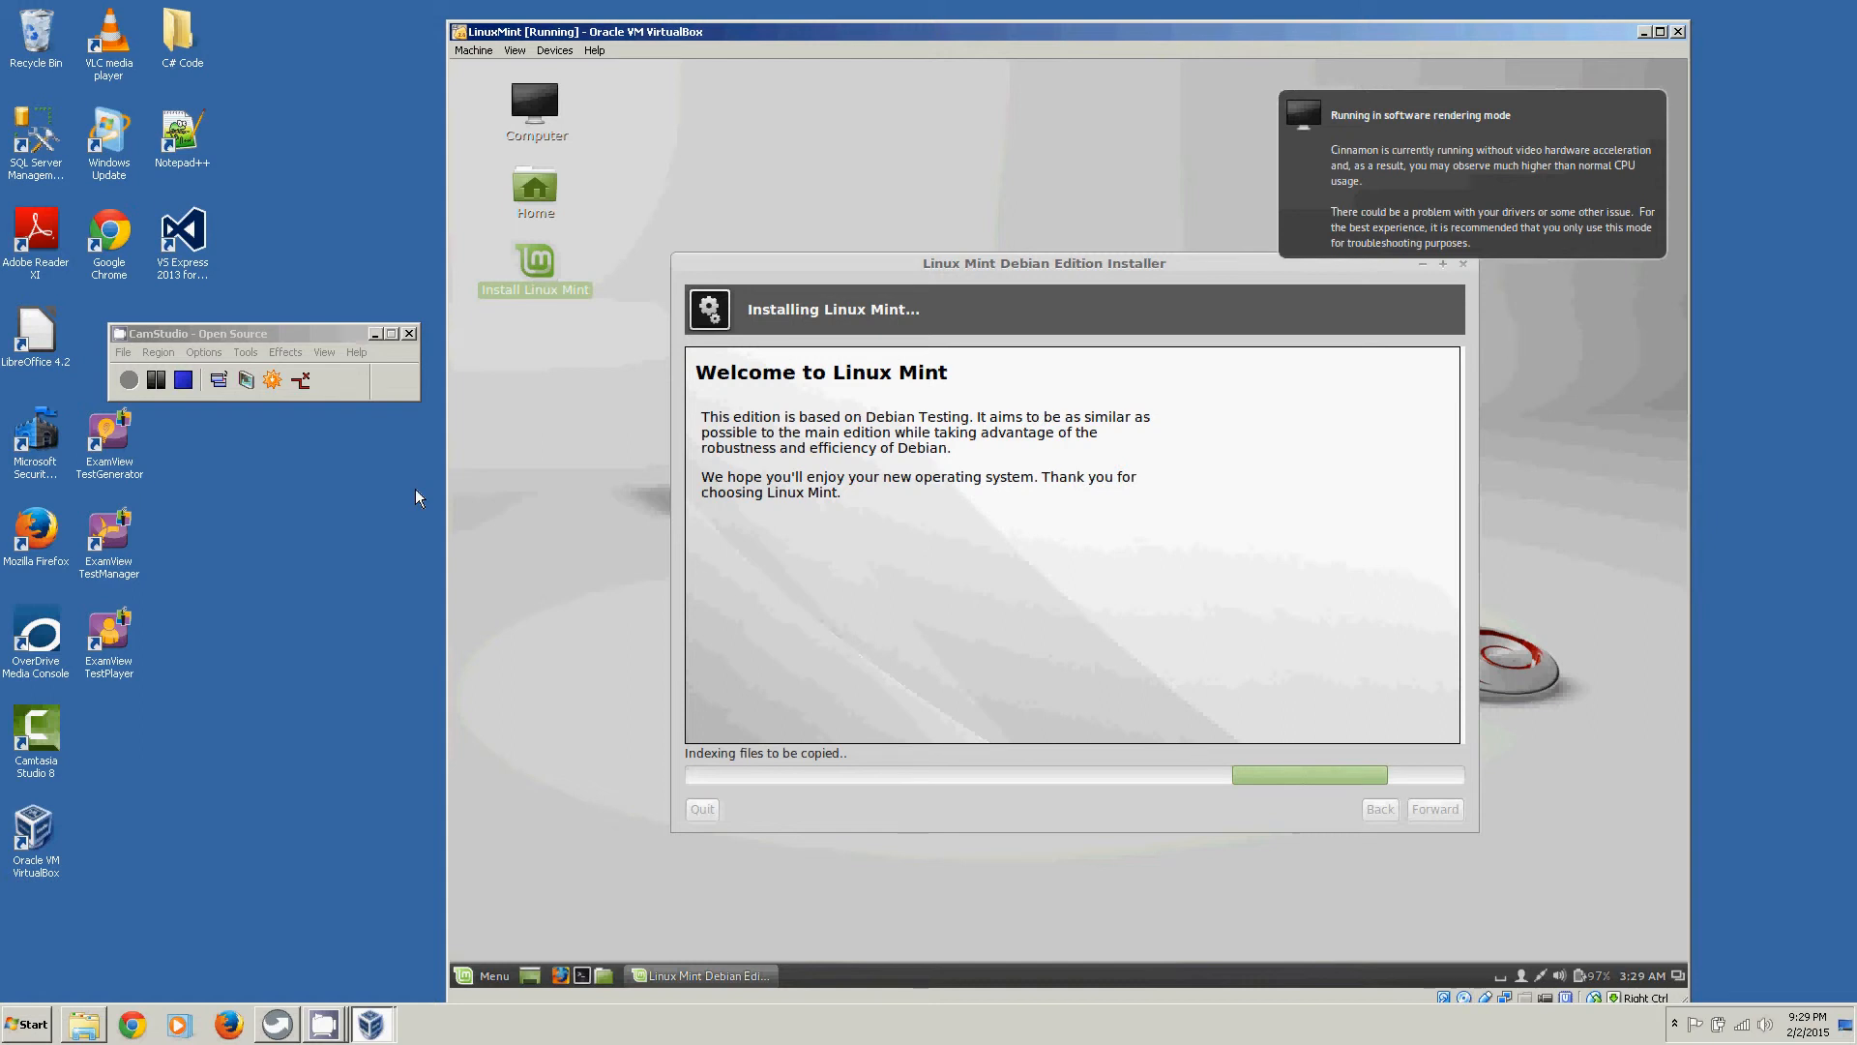
- Confirm the restart prompt once the installation finishes, rebooting into Linux Mint
left_click(126, 353)
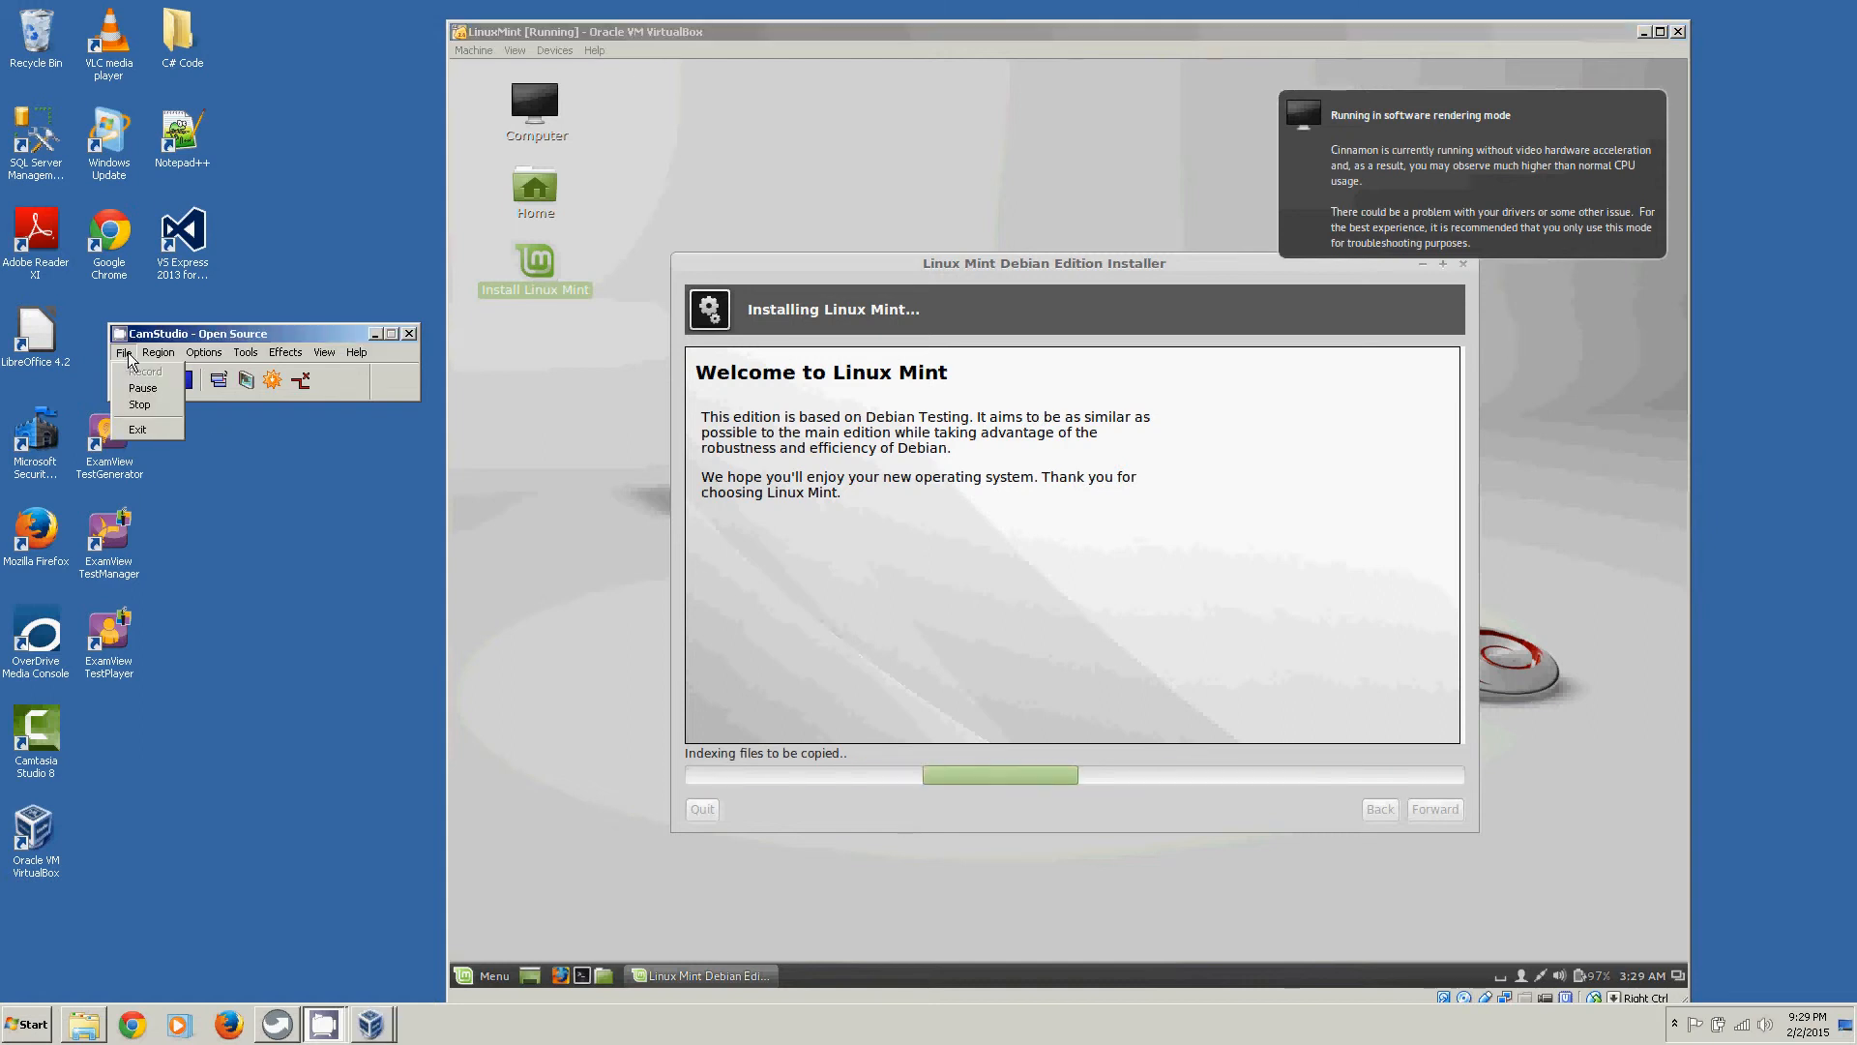
left_click(137, 389)
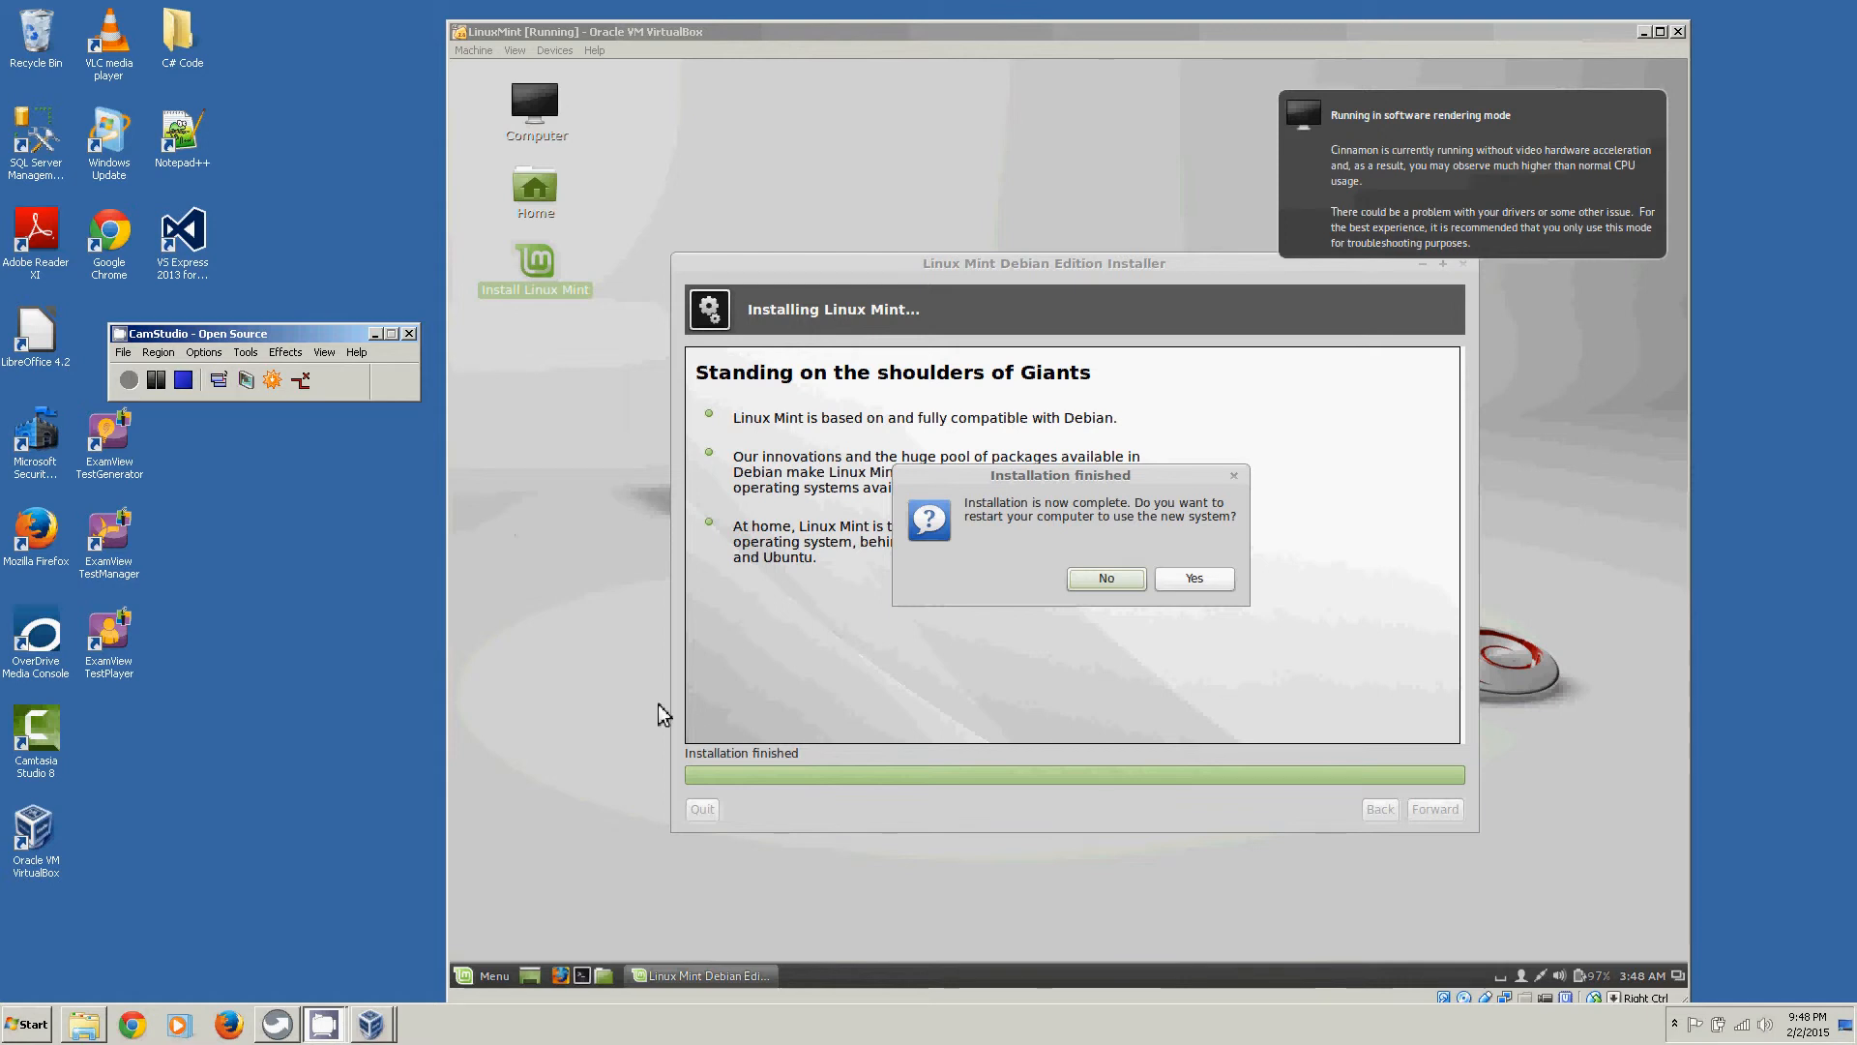
left_click(1193, 583)
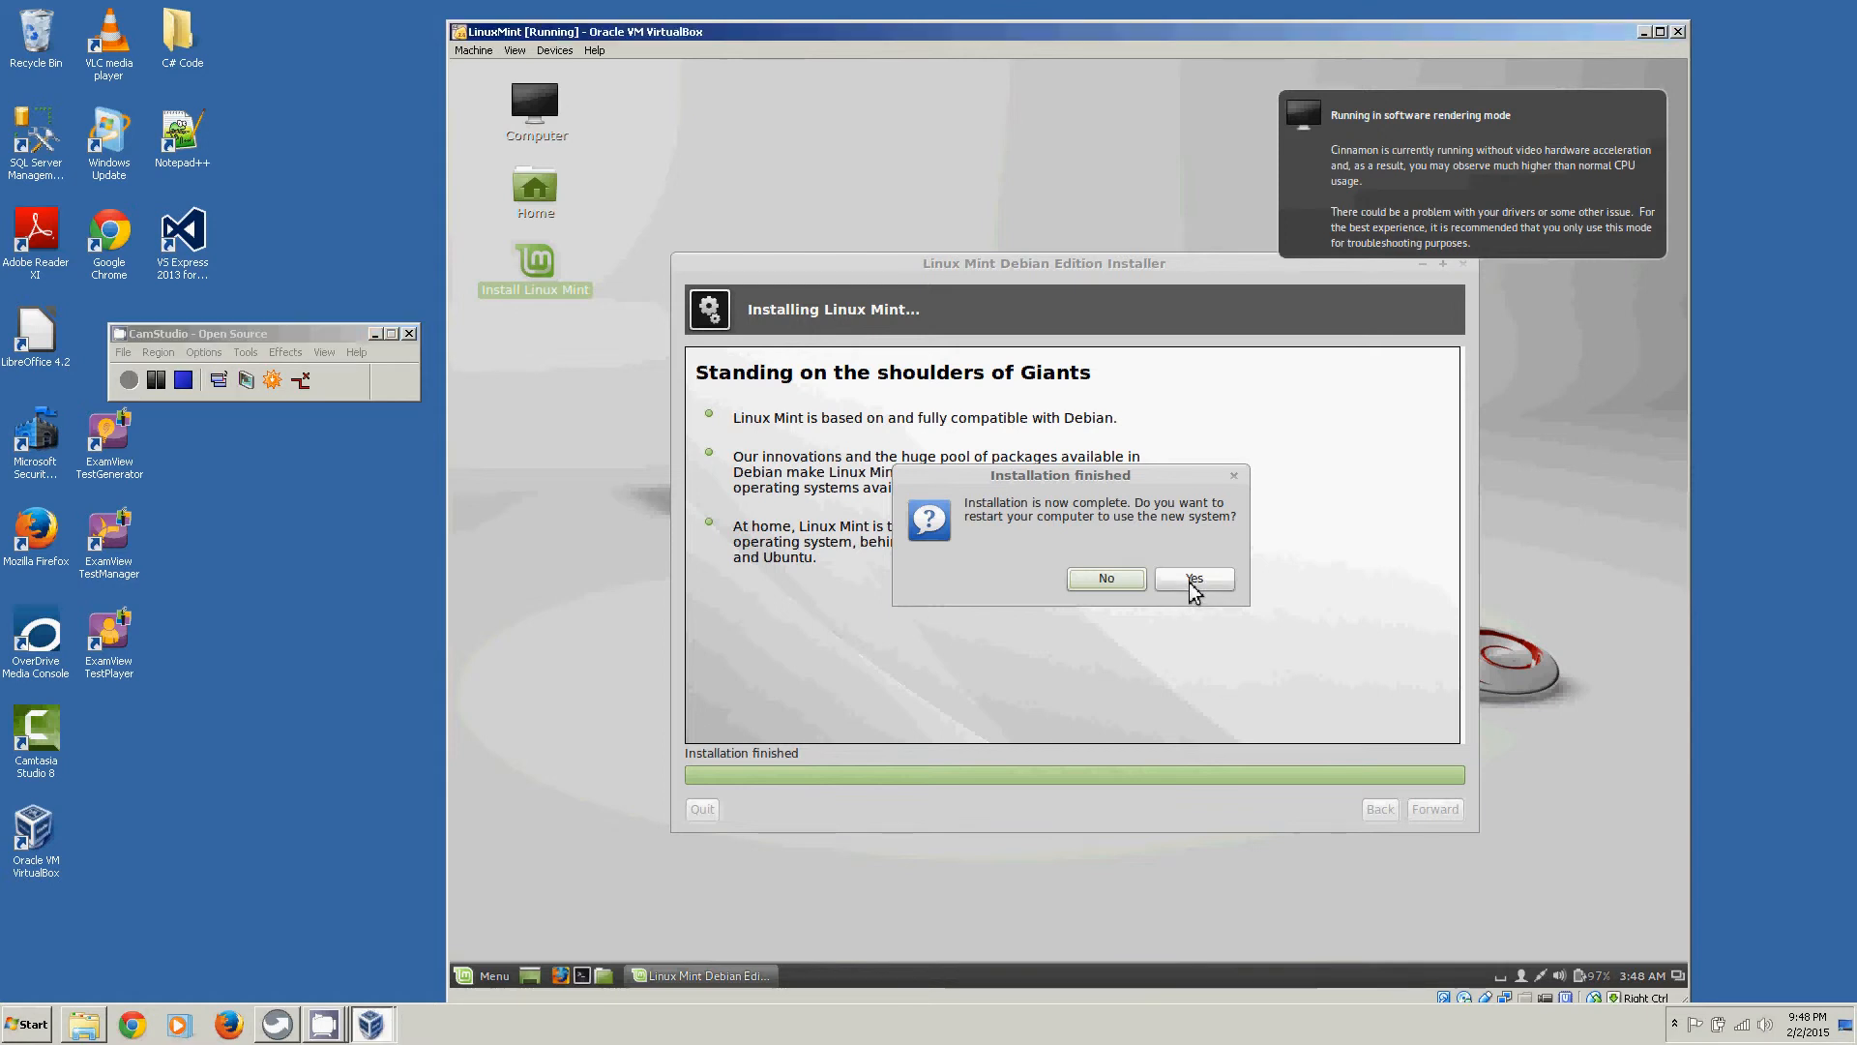
left_click(1193, 580)
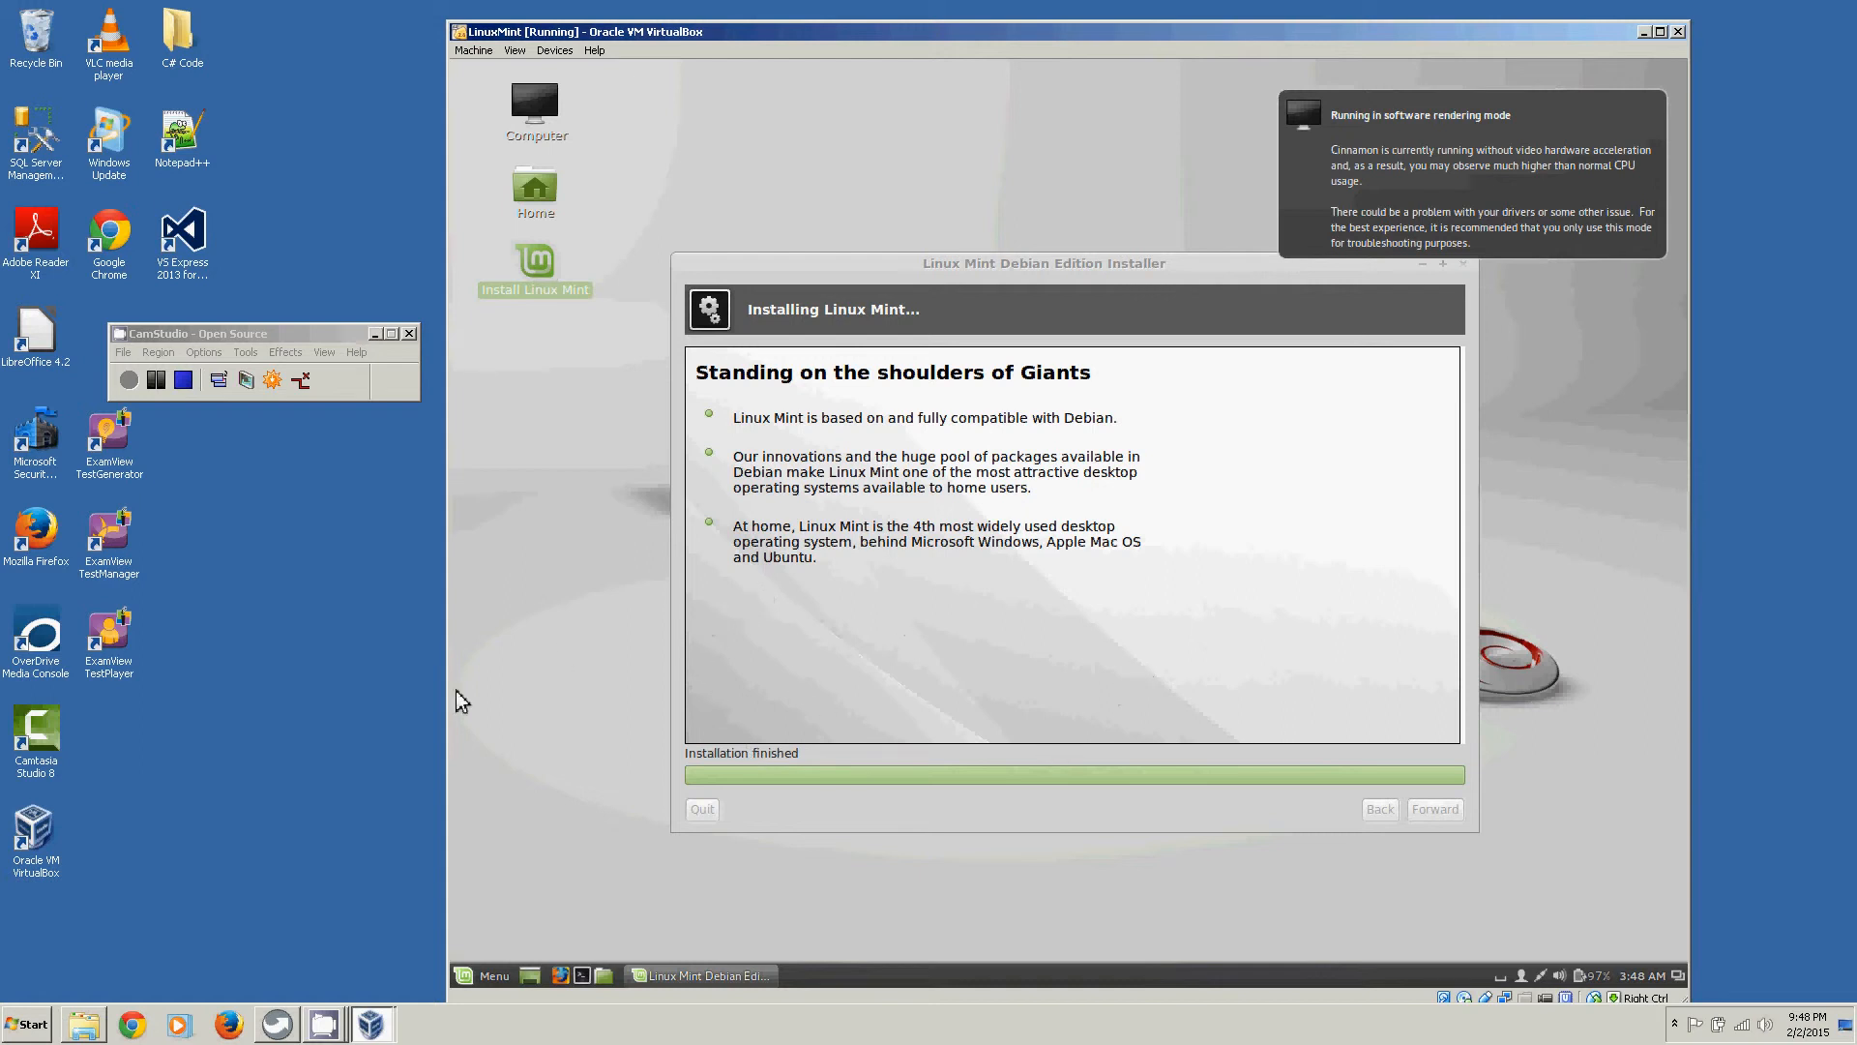
left_click(126, 354)
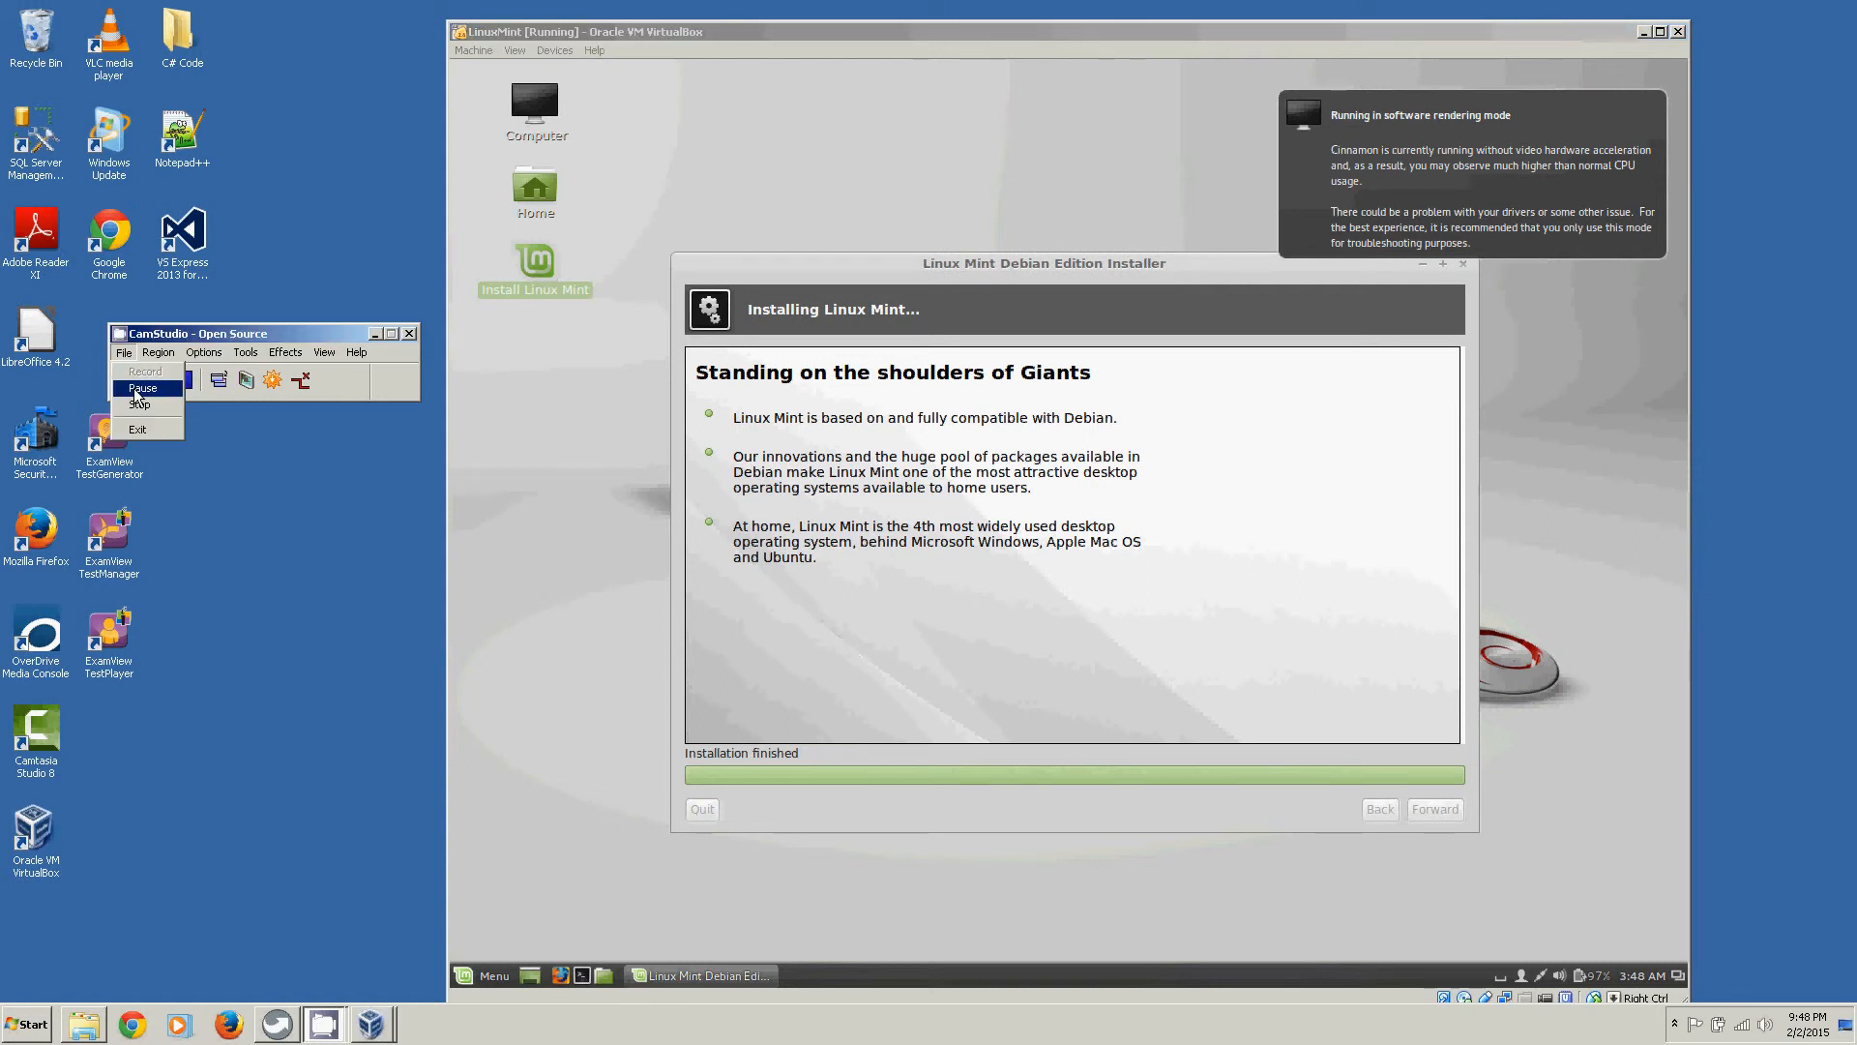
left_click(137, 383)
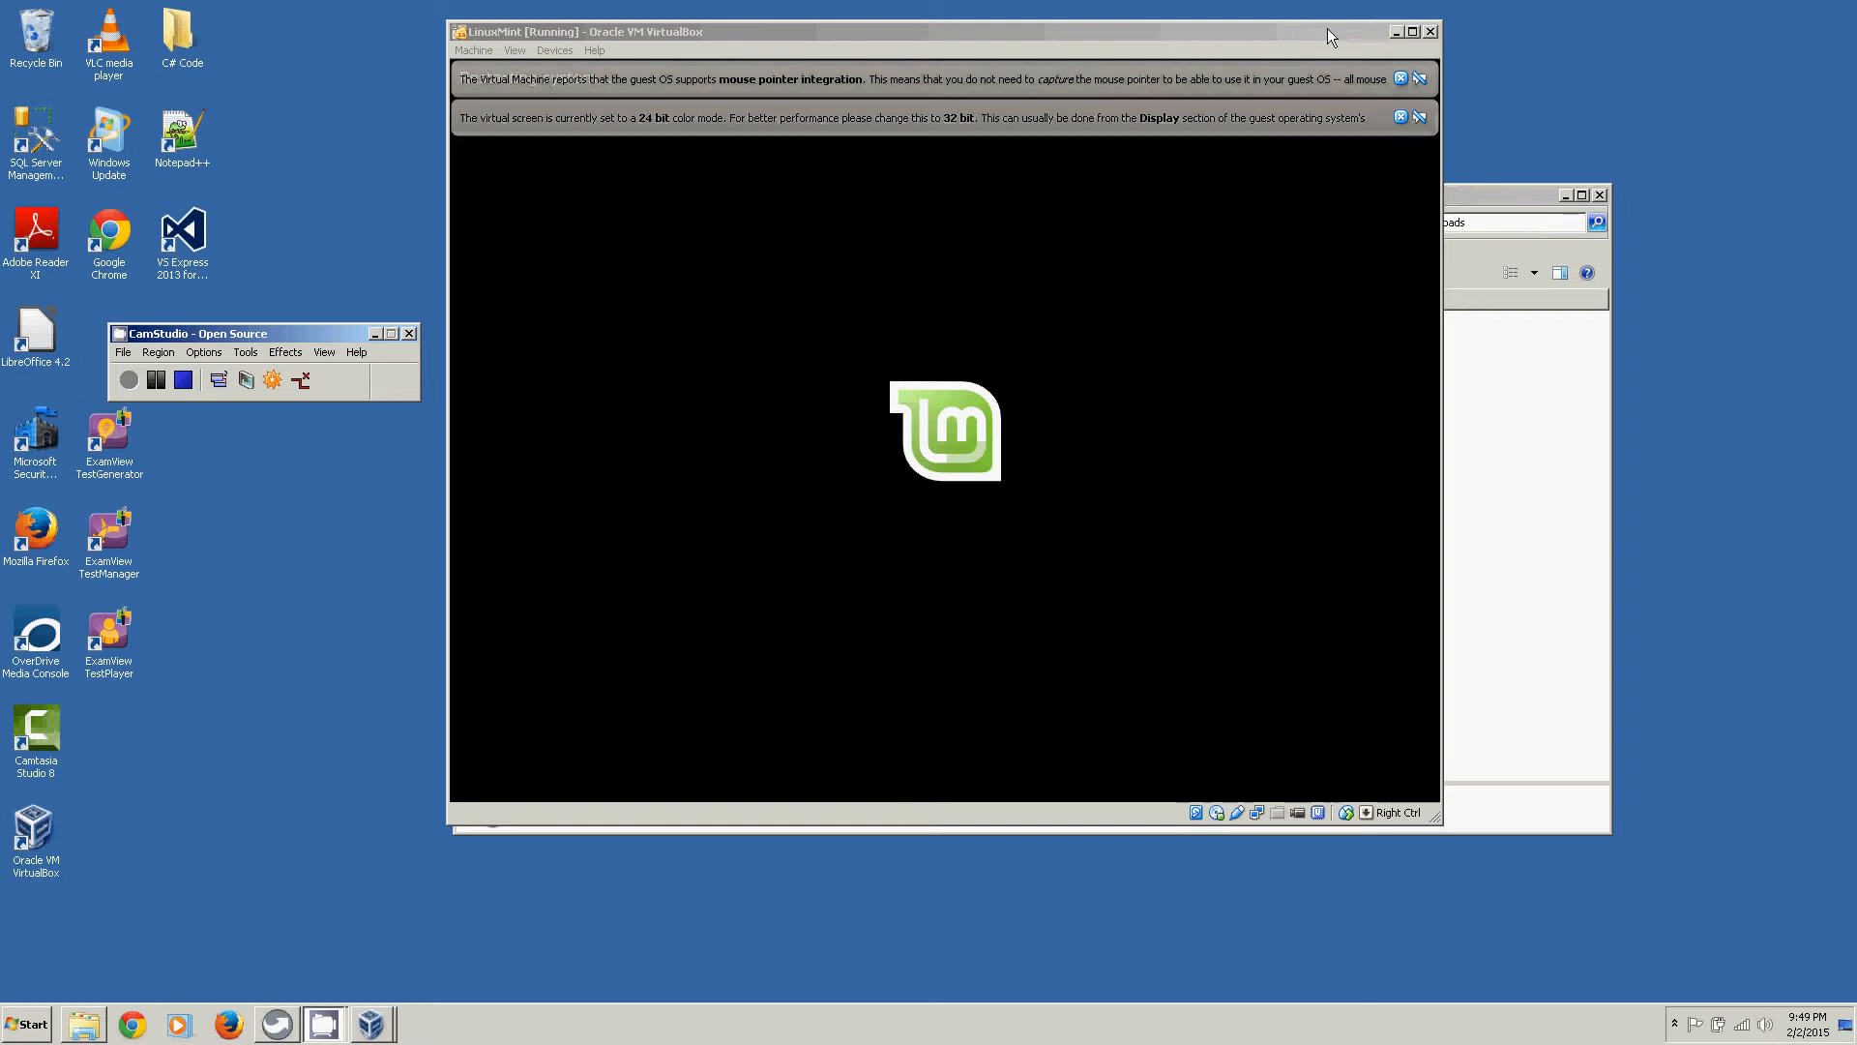
- Dismiss the 24-bit colour and mouse integration notices and confirm the remove-disc prompt
left_click(1401, 117)
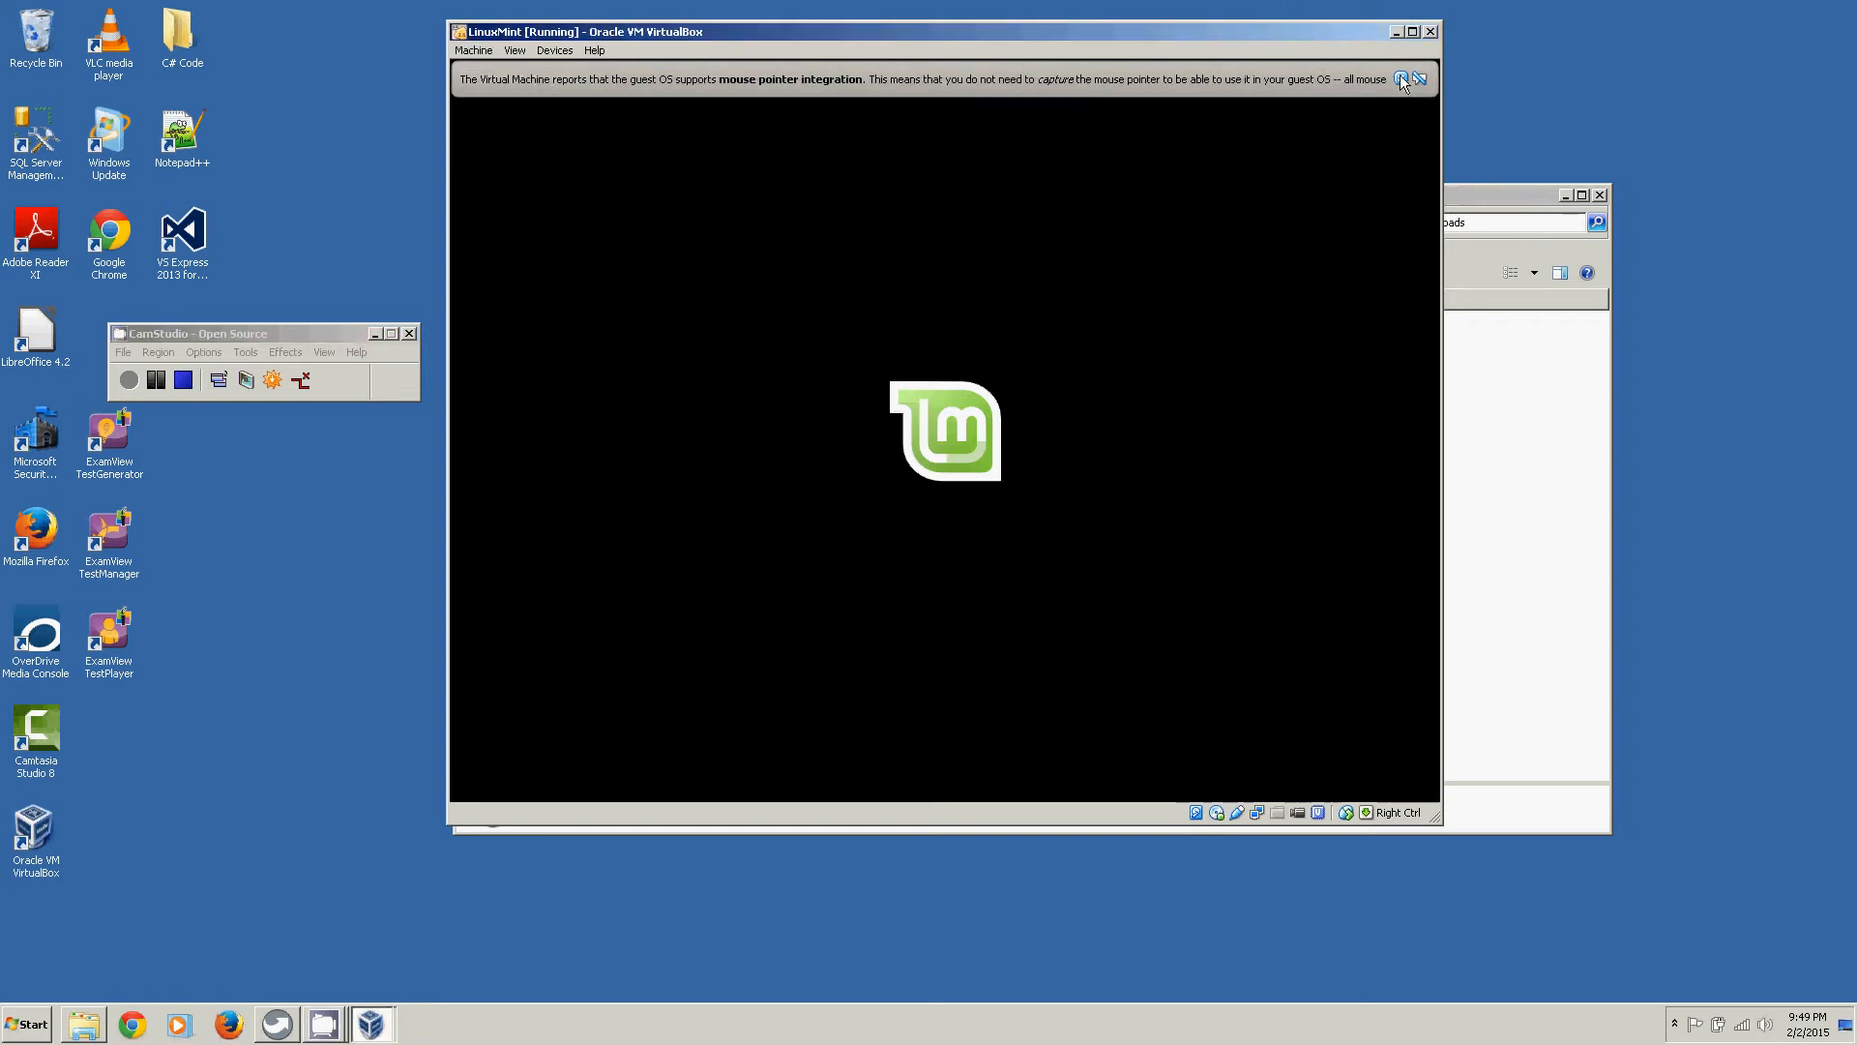
left_click(1401, 79)
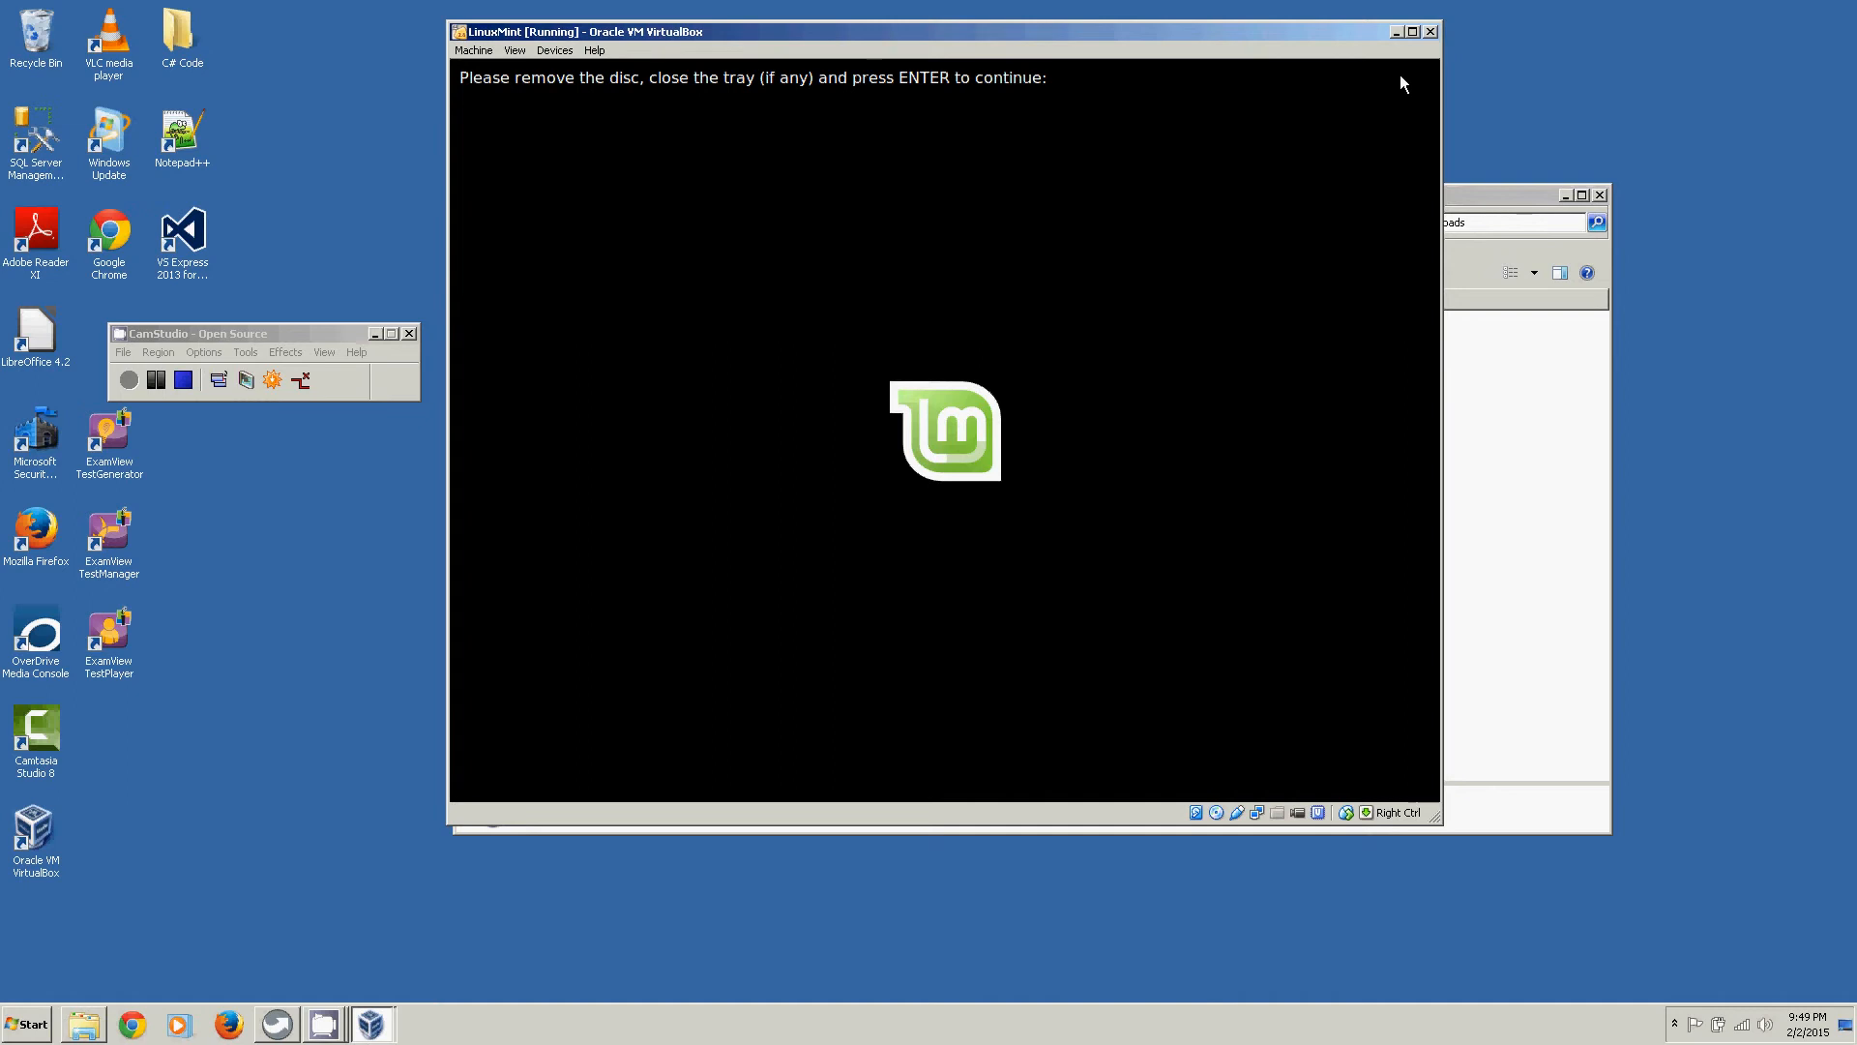
key("Return")
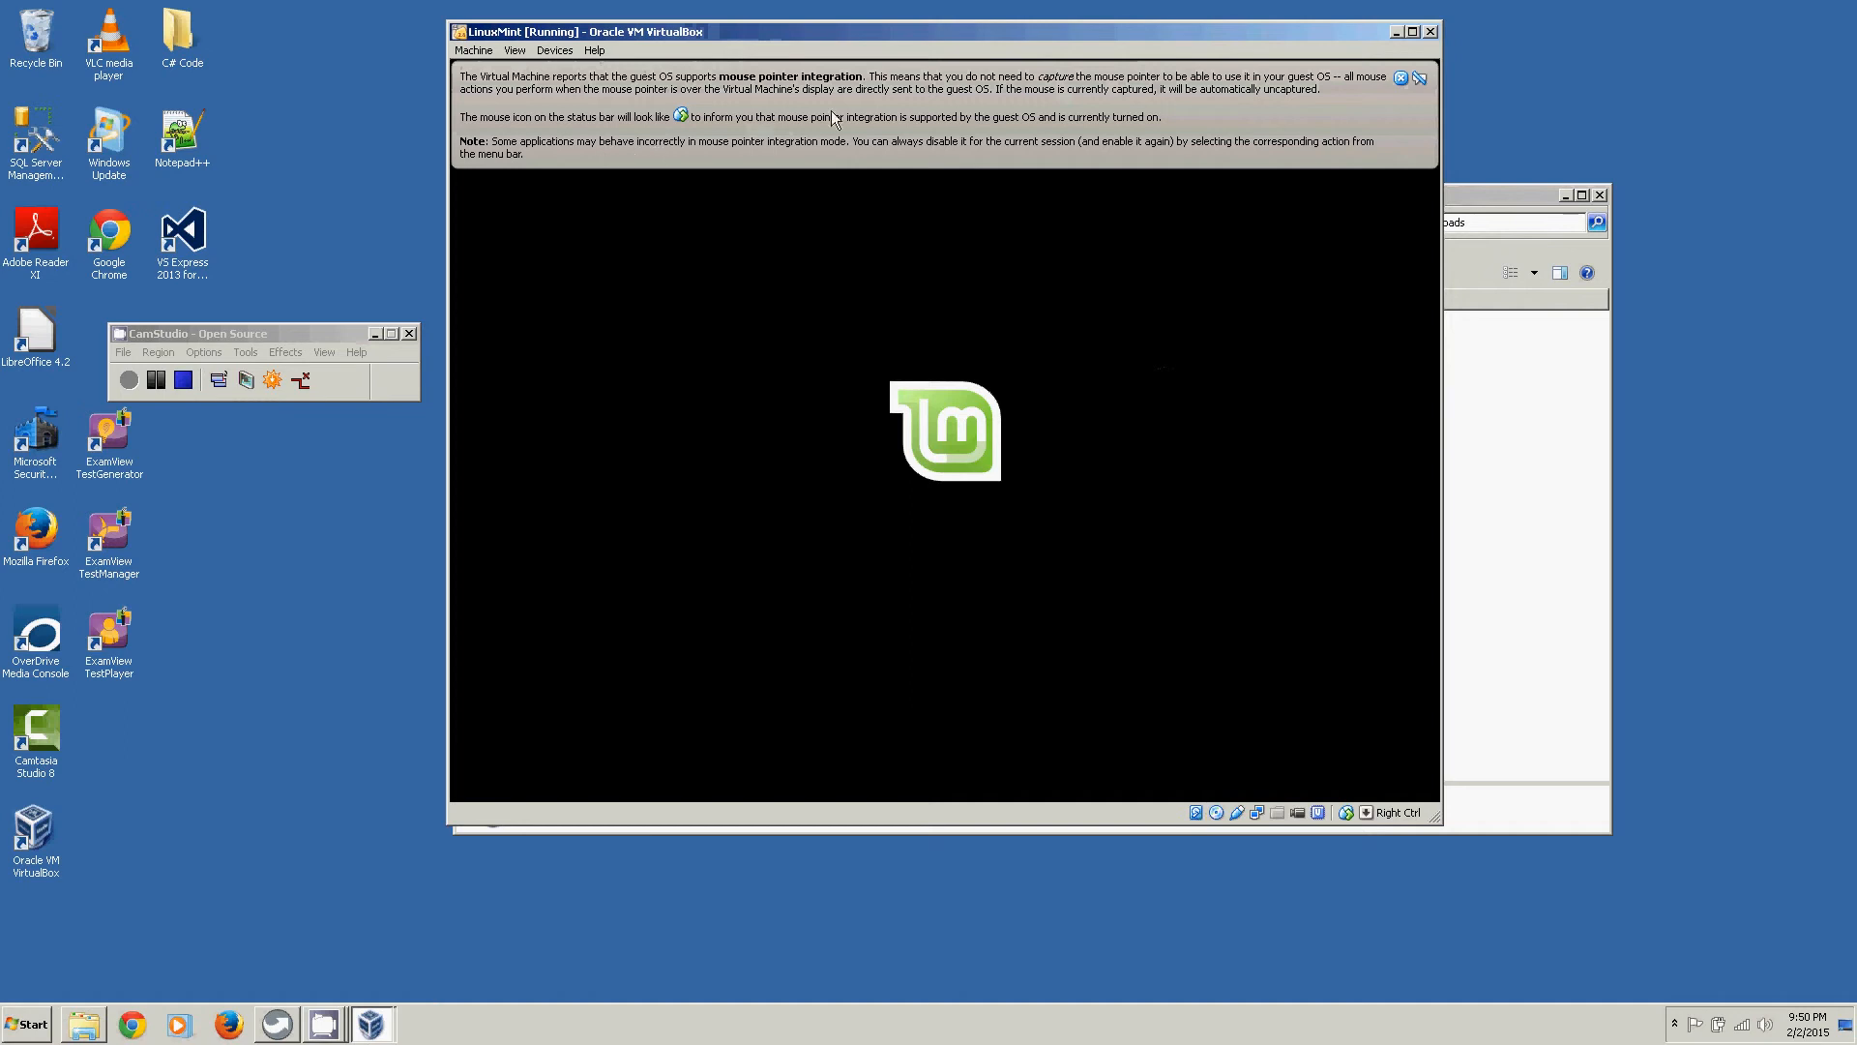
left_click(1400, 77)
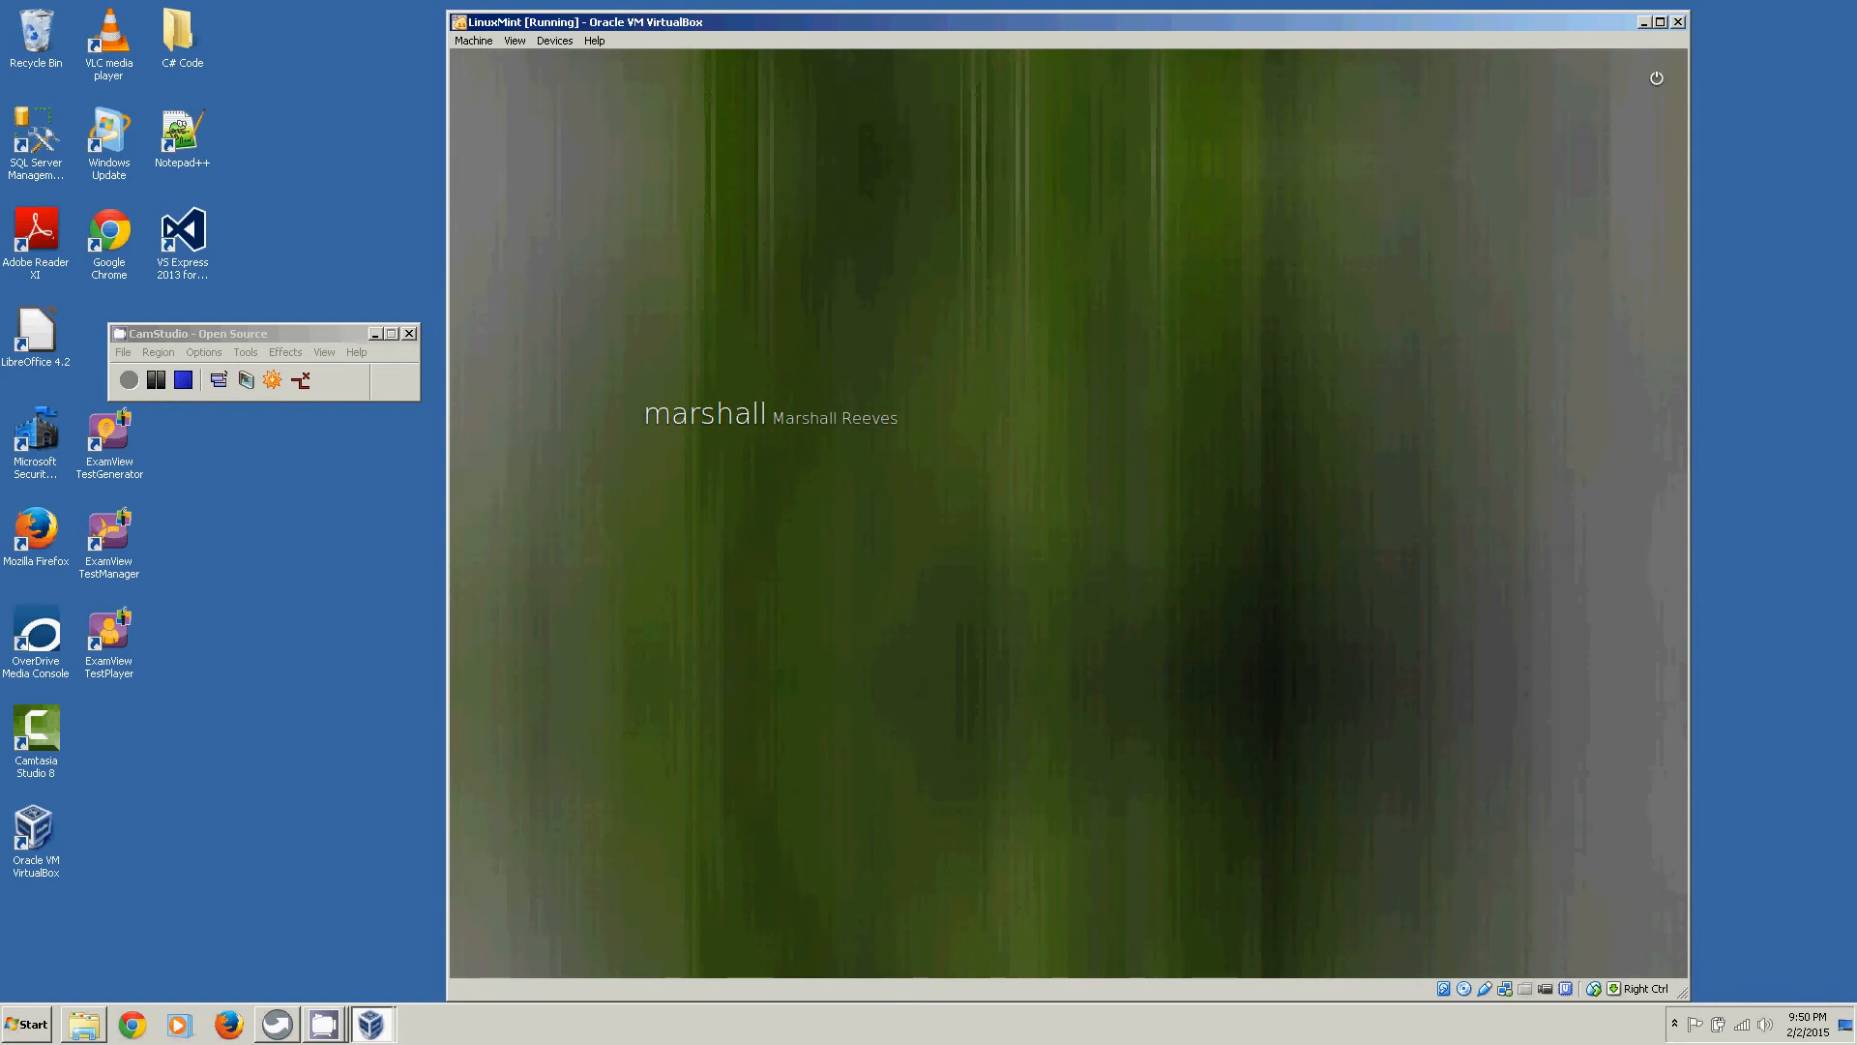
- Log in as the created user by entering the account password
left_click(698, 425)
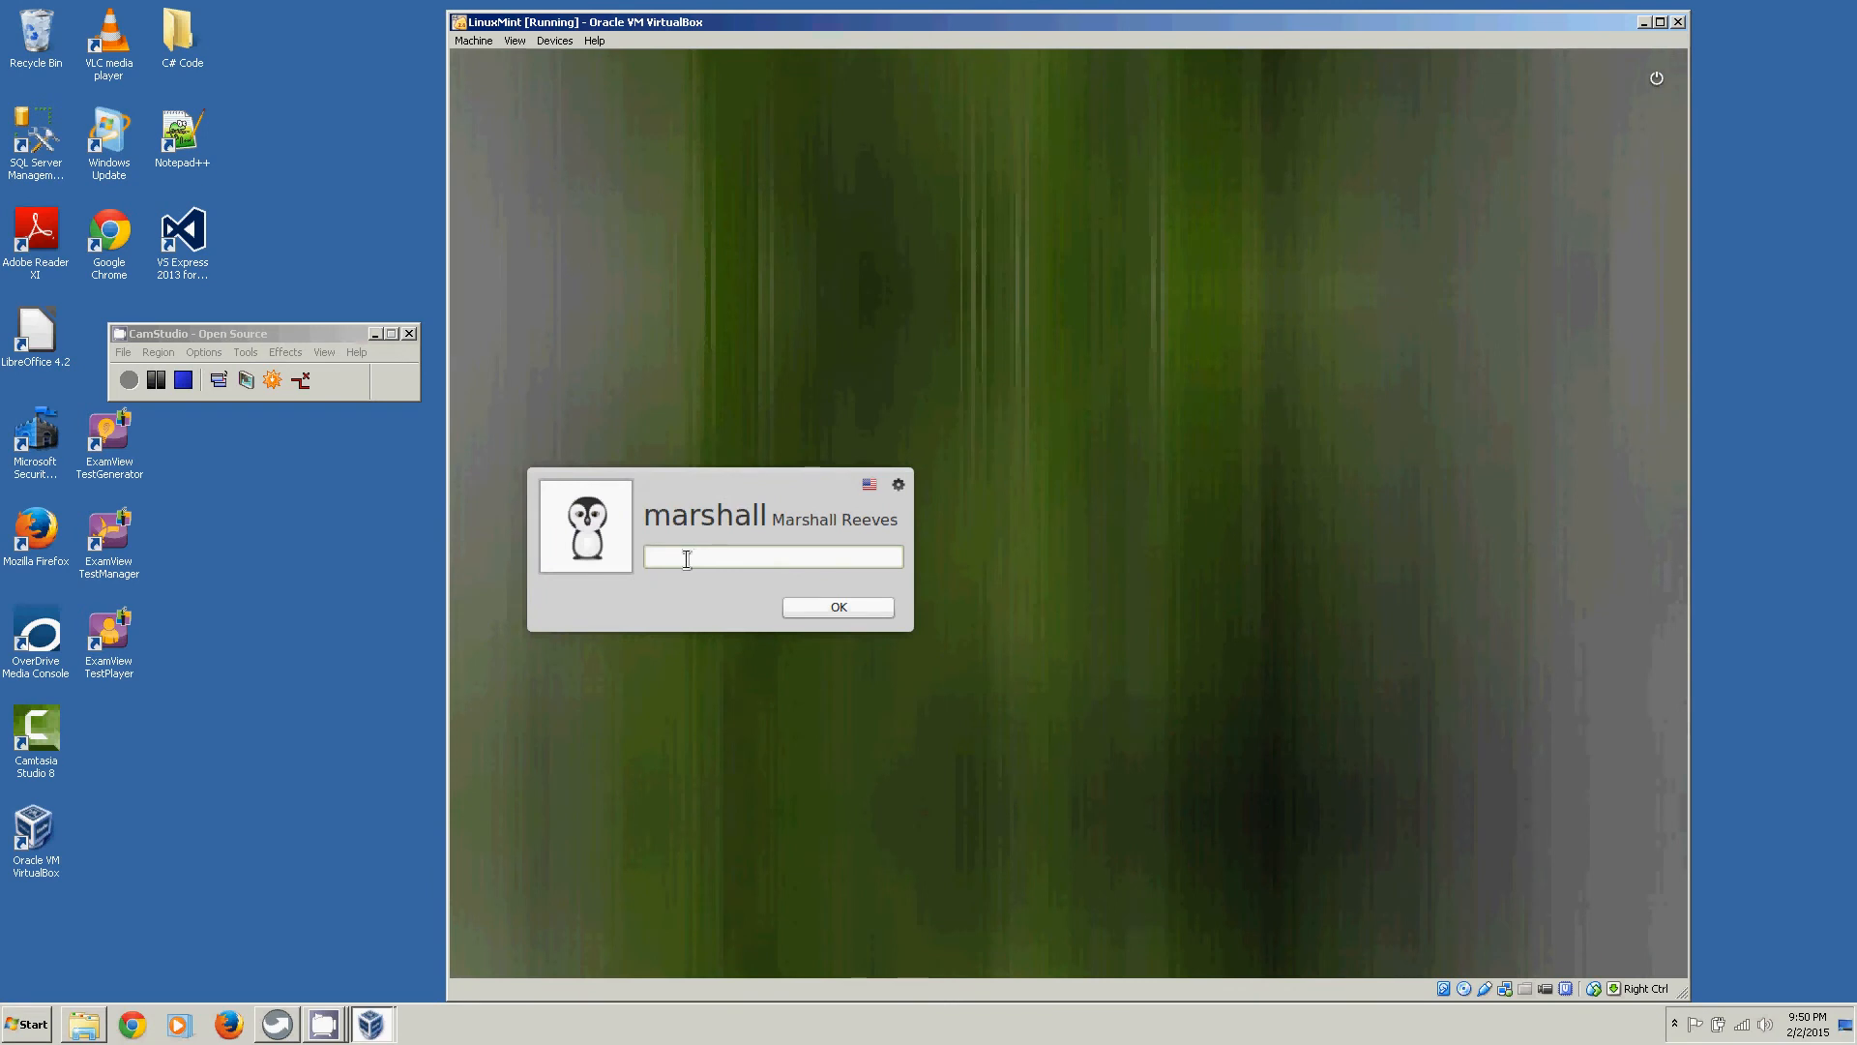
type("••••••••")
key("Return")
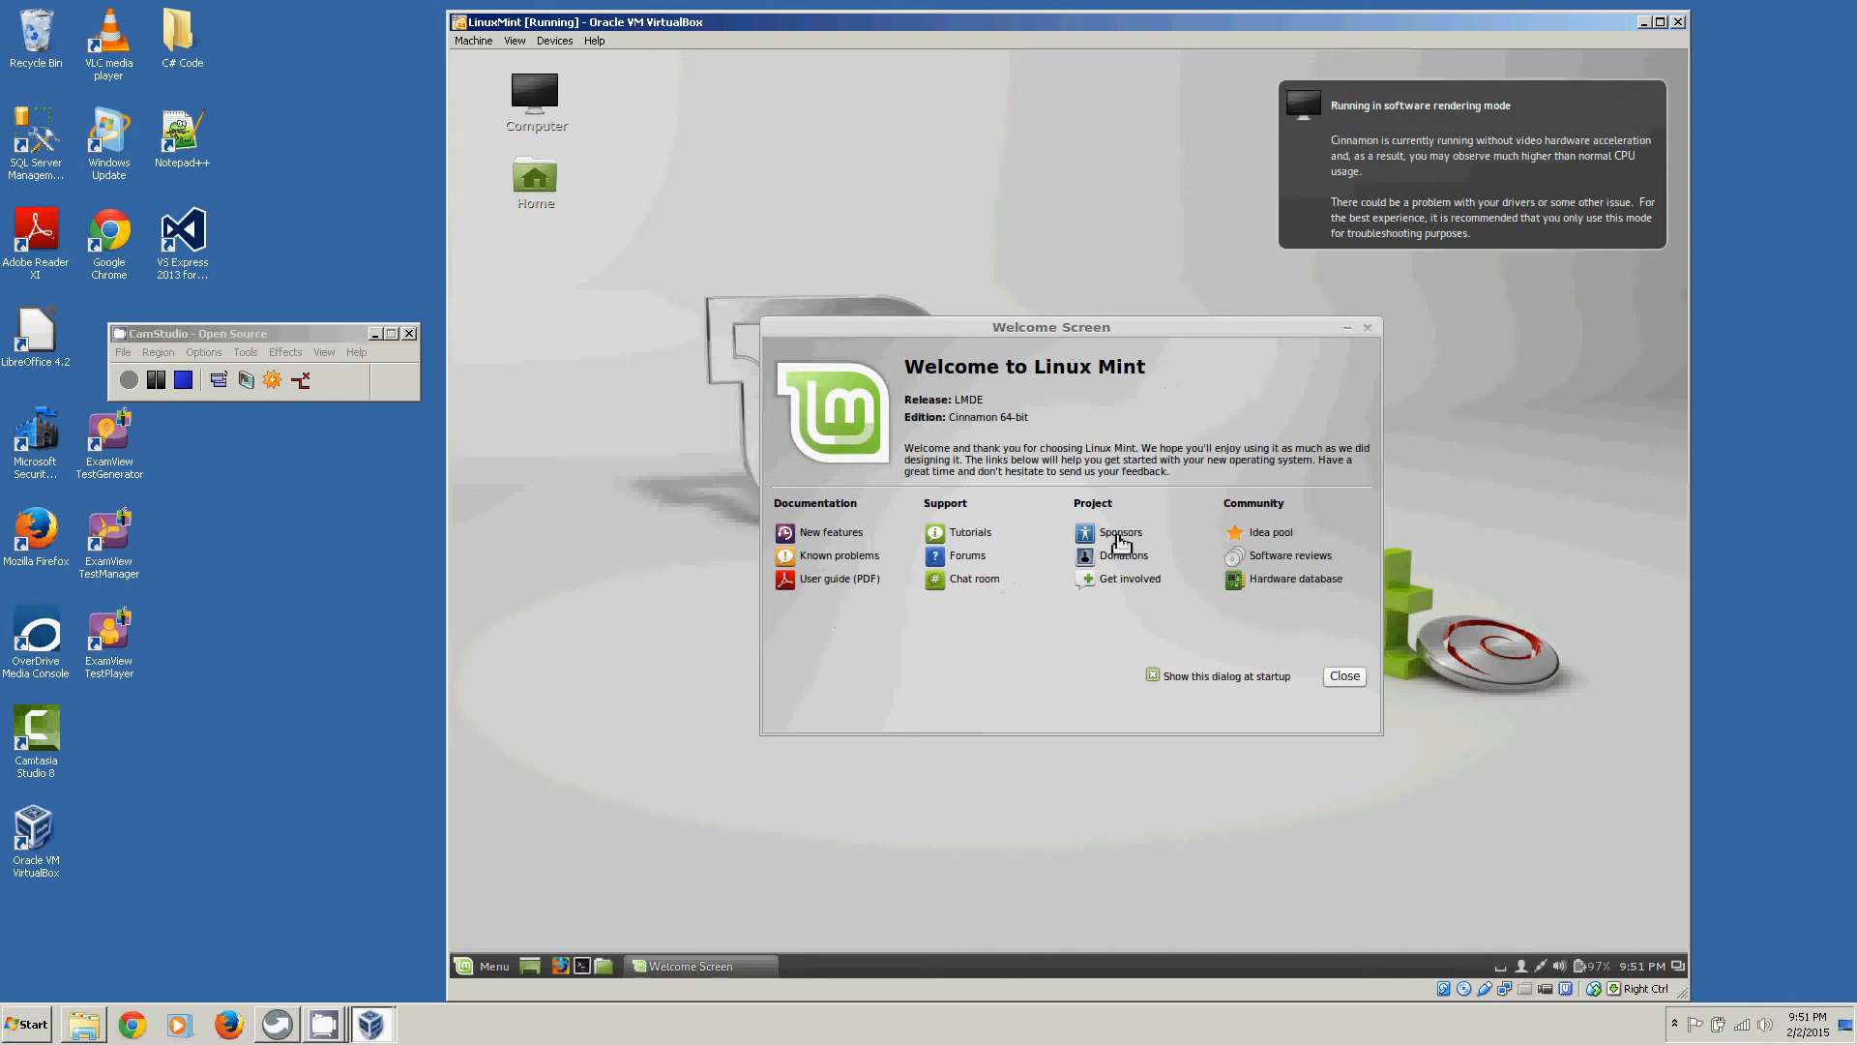
- Close the LMDE Welcome Screen dialog
left_click(1342, 677)
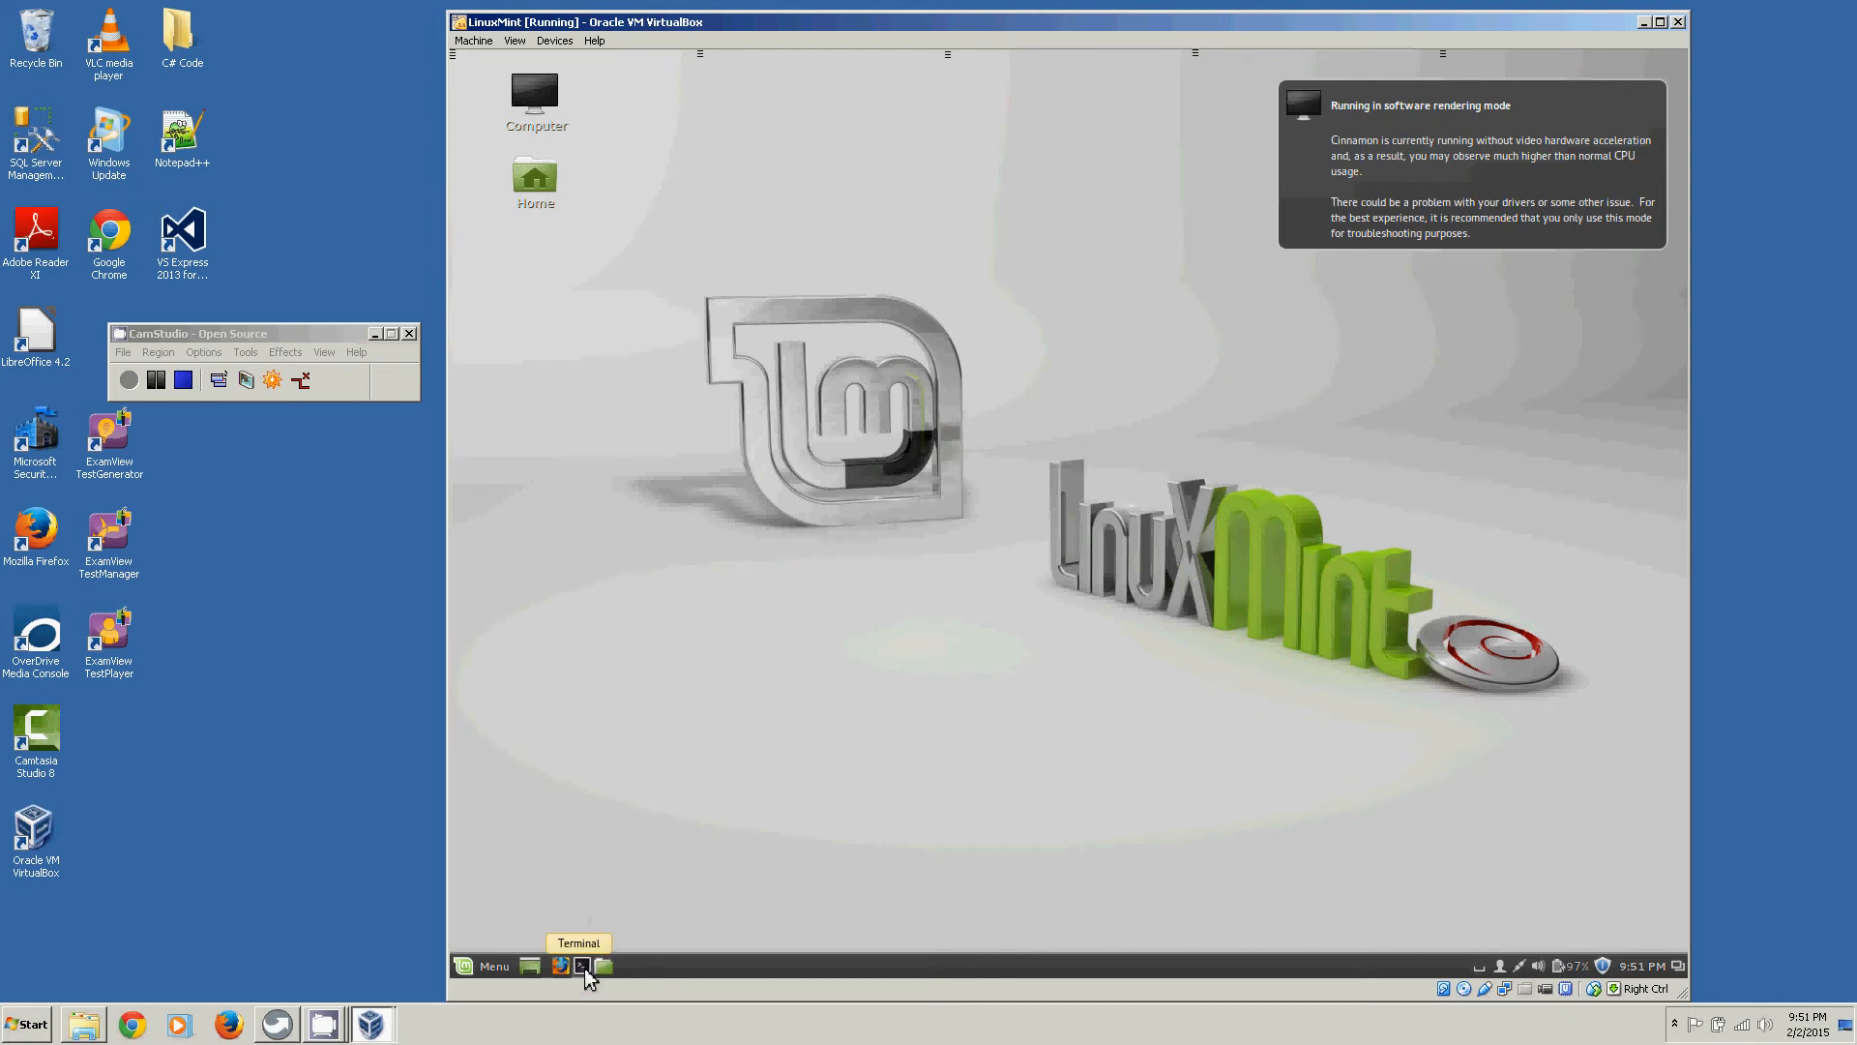
- Open the Cinnamon Menu and show the Administration category's programs
left_click(465, 965)
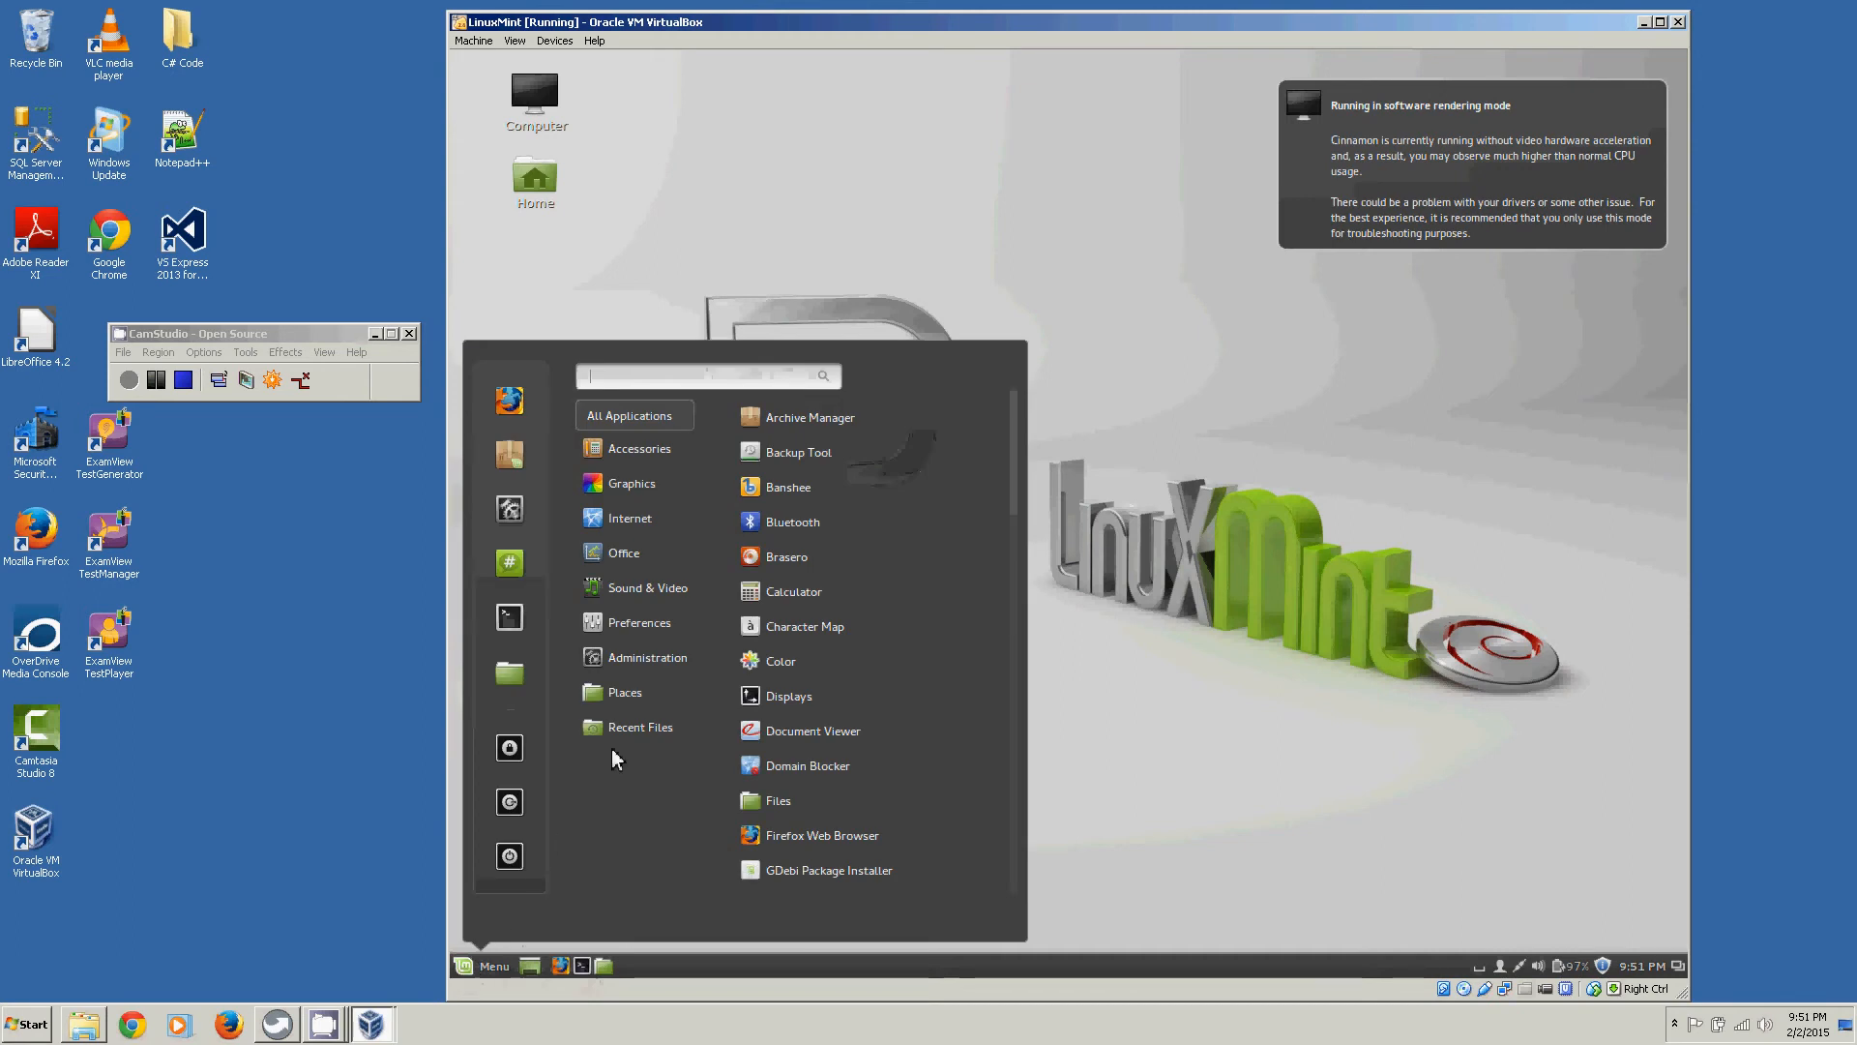
mouse_move(647, 454)
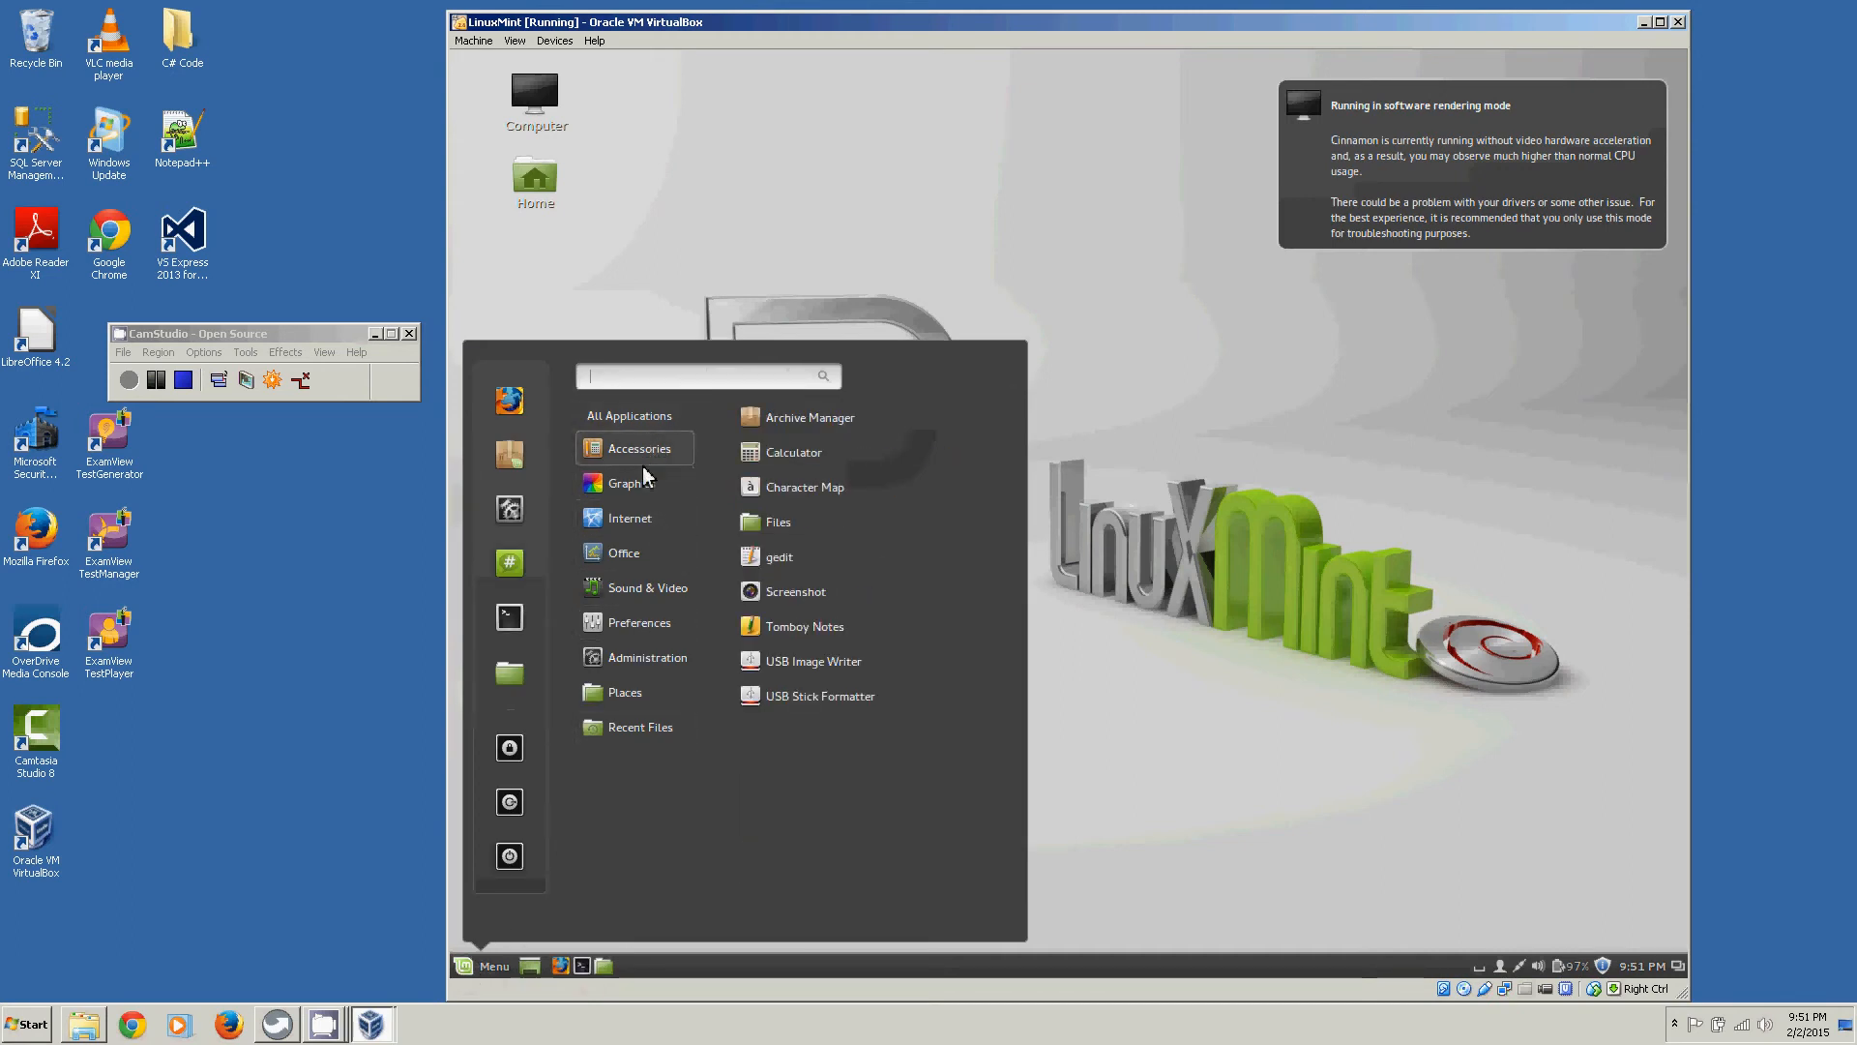
mouse_move(639, 559)
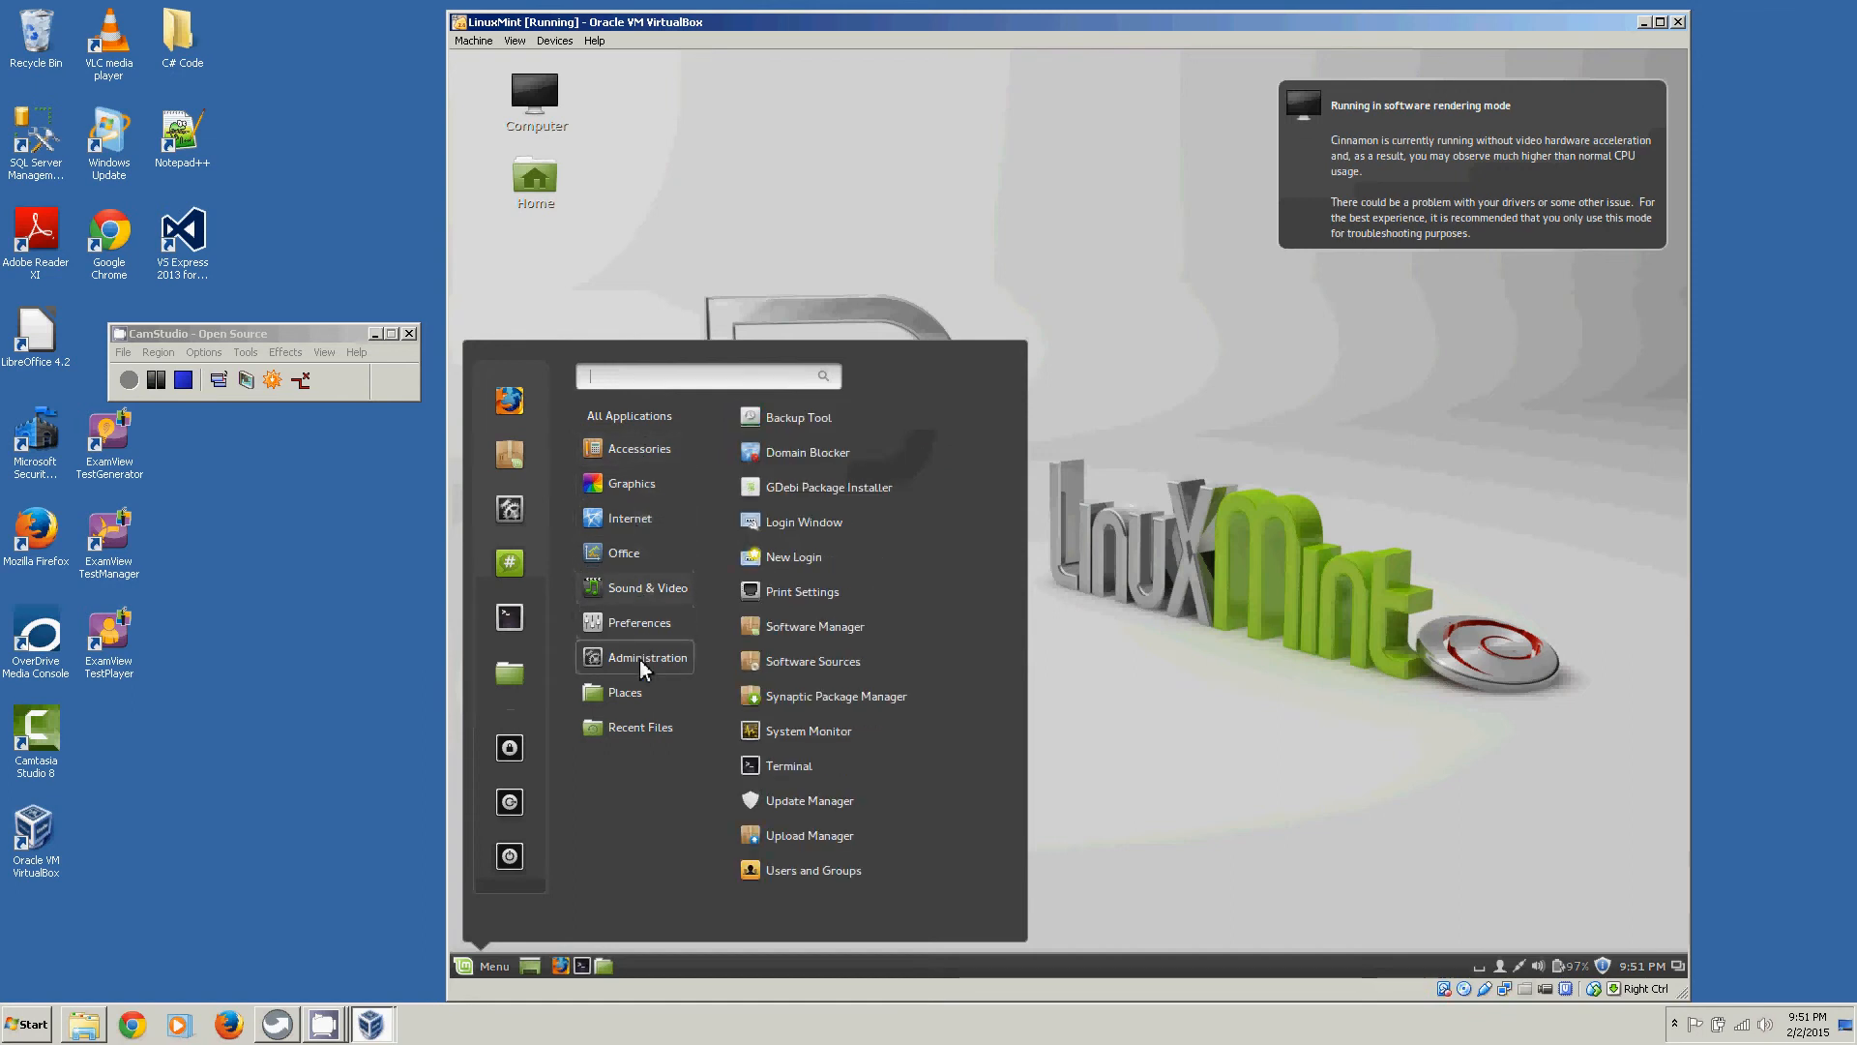
- Launch a terminal from the Administration list, move its window aside, then close it
left_click(786, 764)
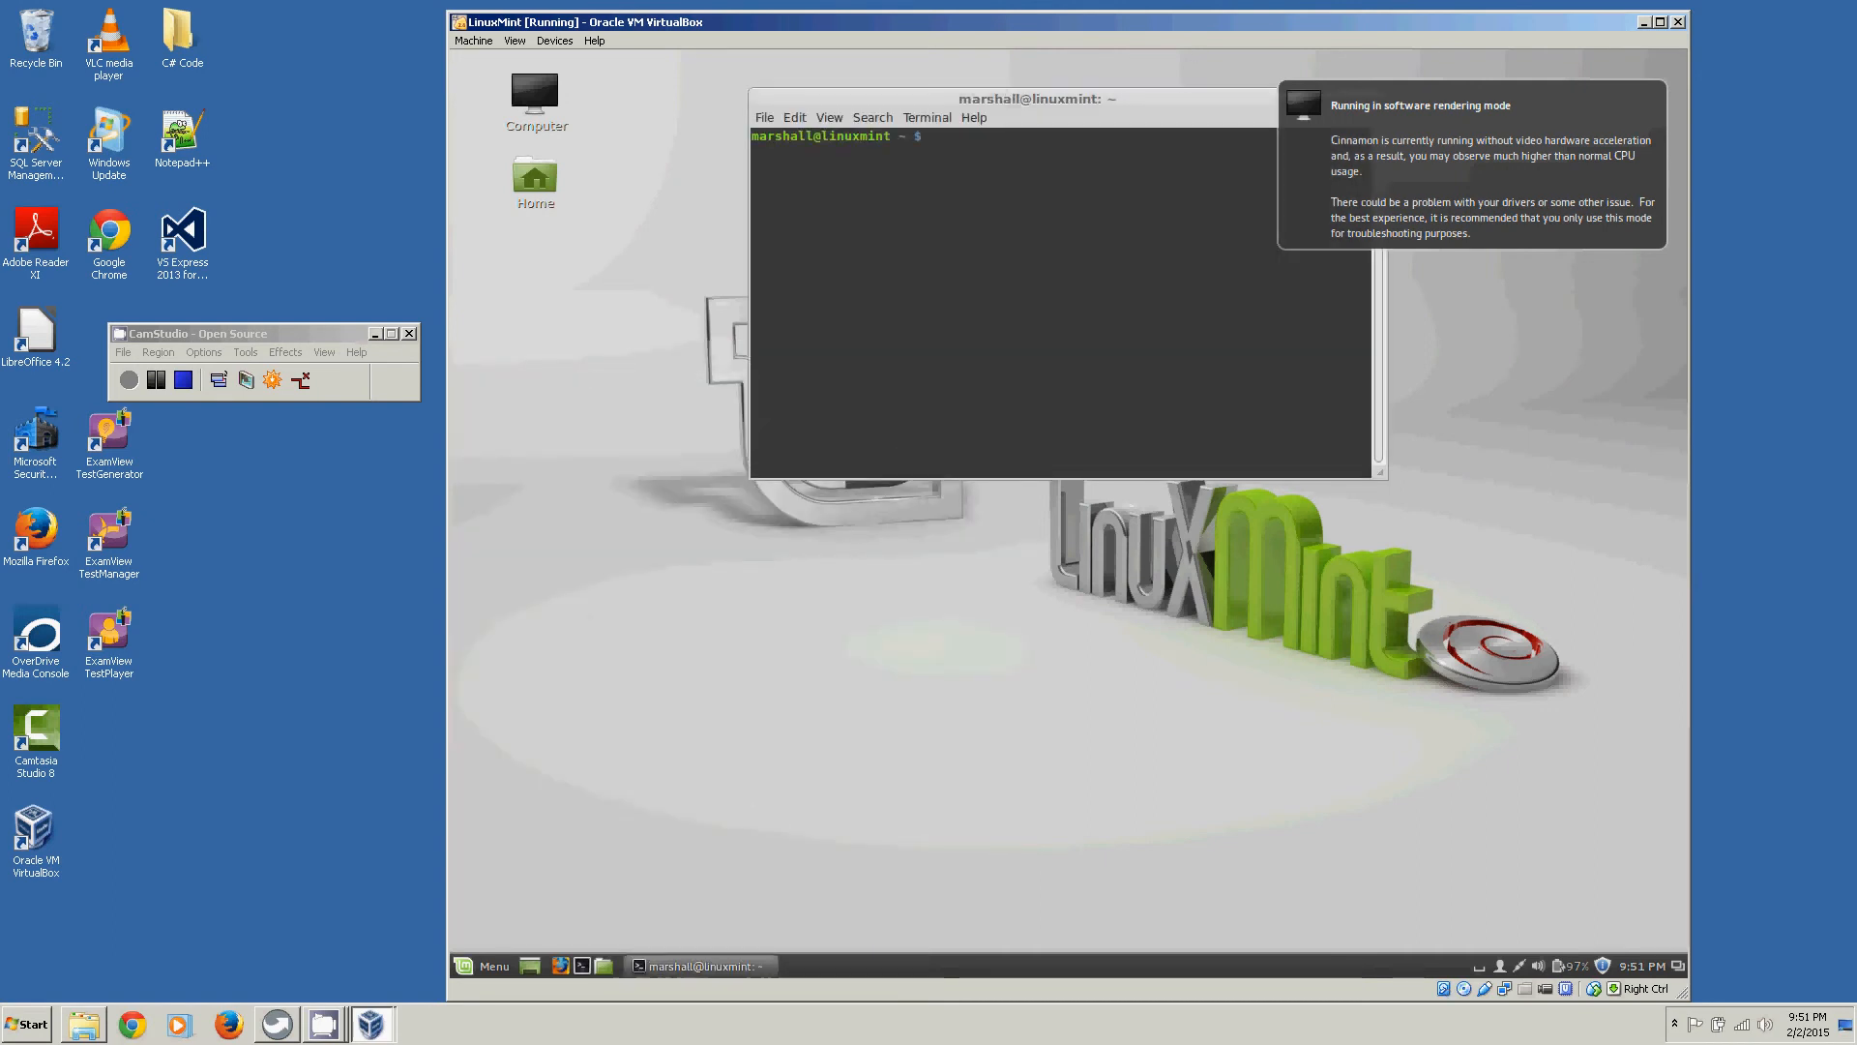
left_click_drag(1130, 97, 964, 193)
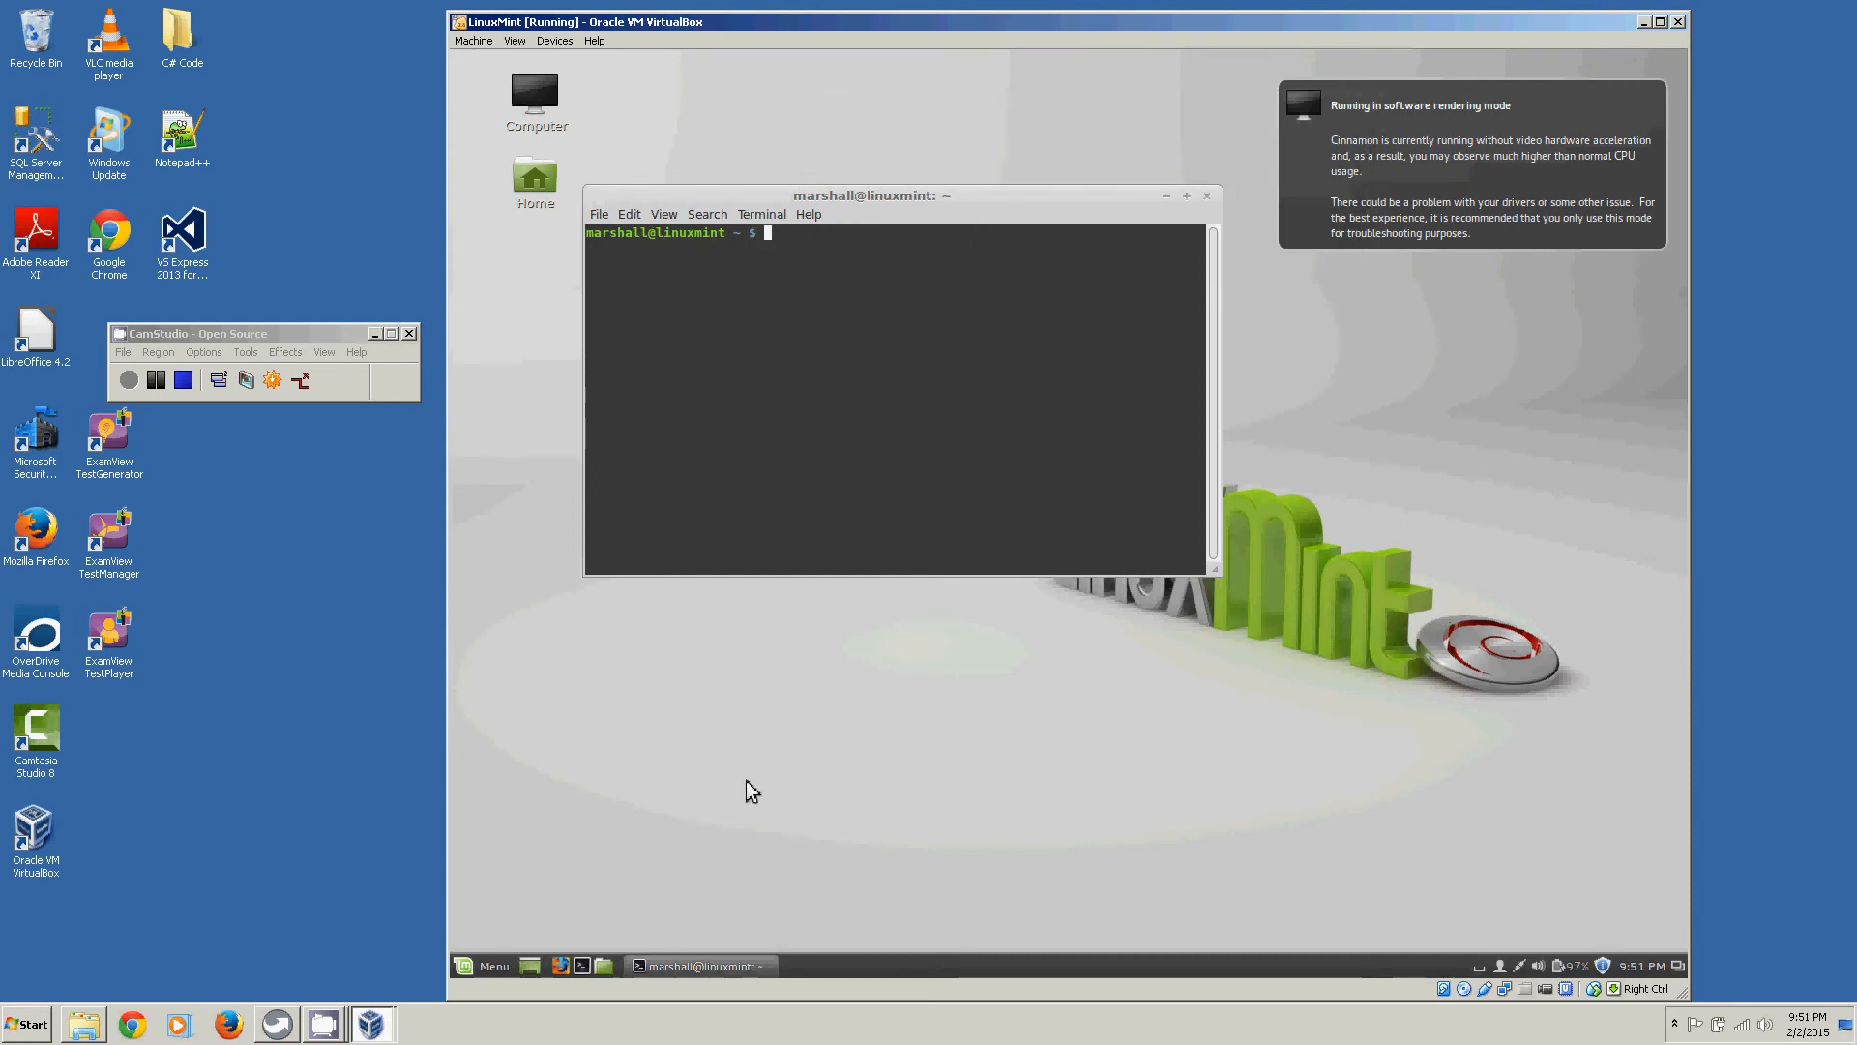
left_click(1207, 196)
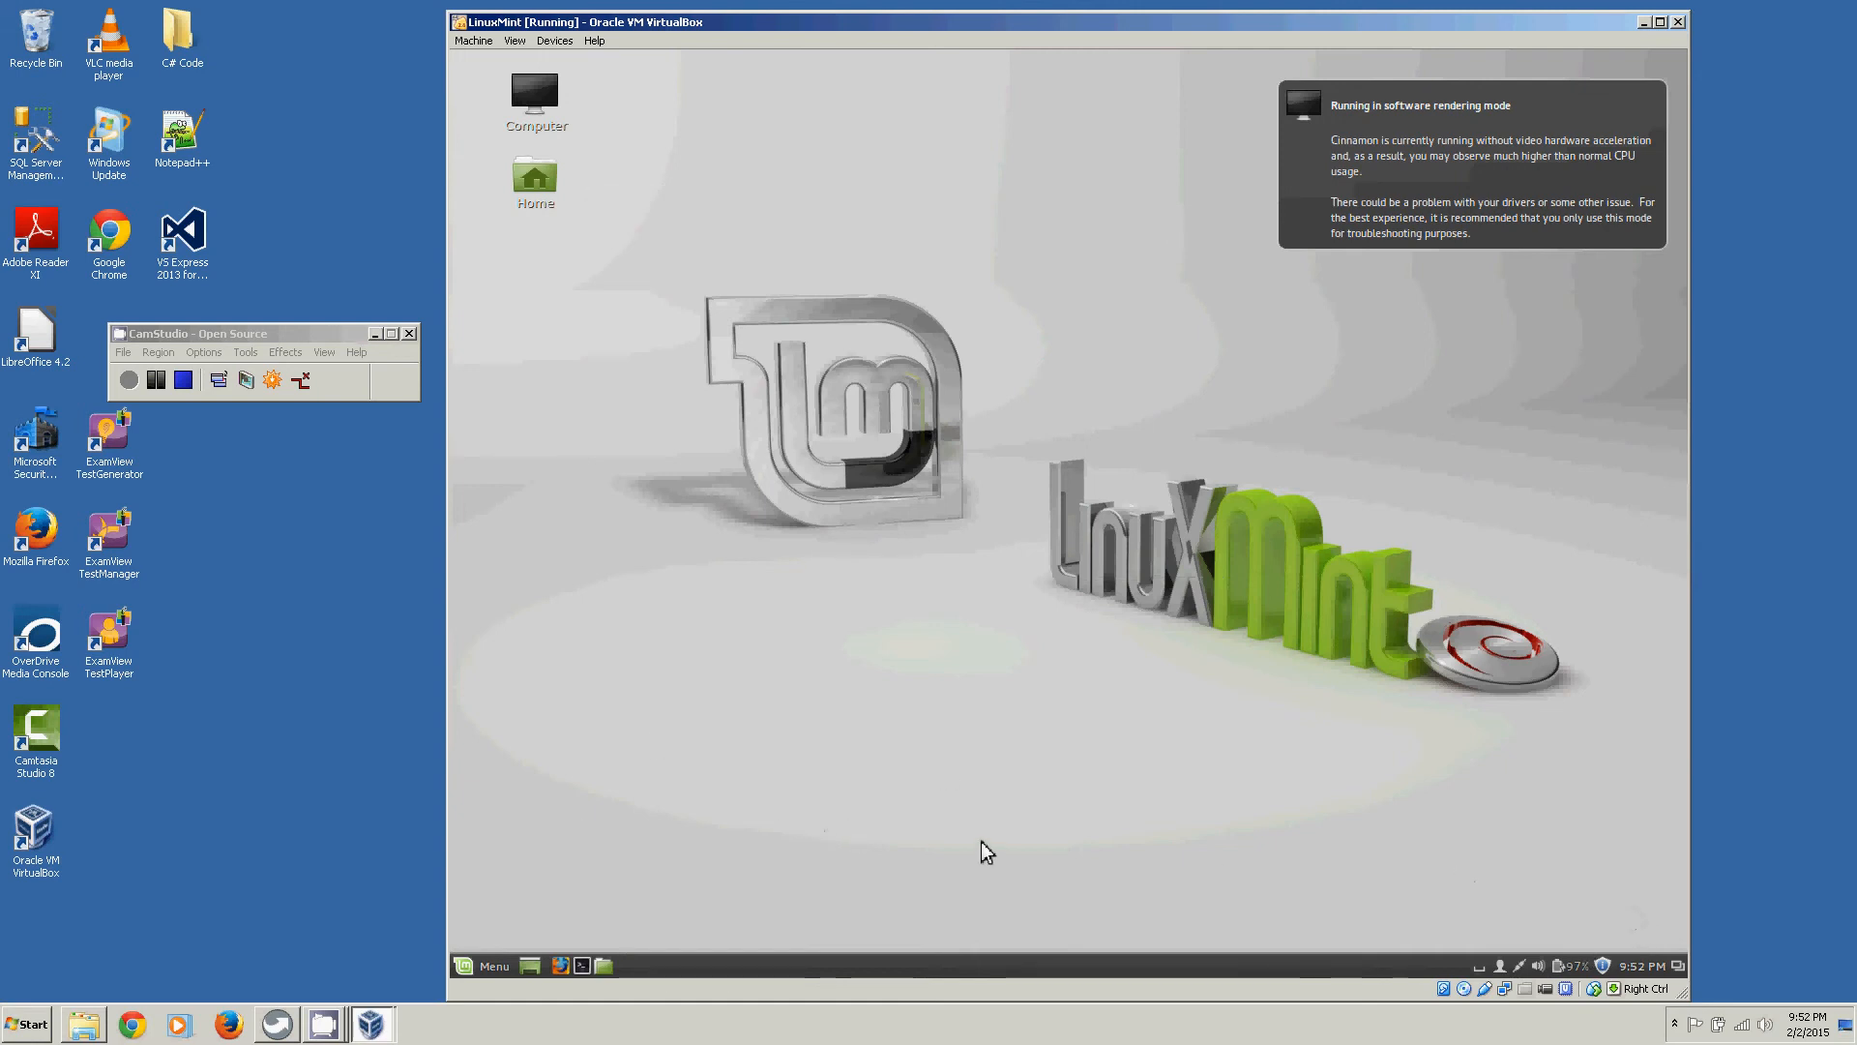
- Open Update Manager from the shield tray icon with the account password and install its newer mintupdate version
left_click(1604, 966)
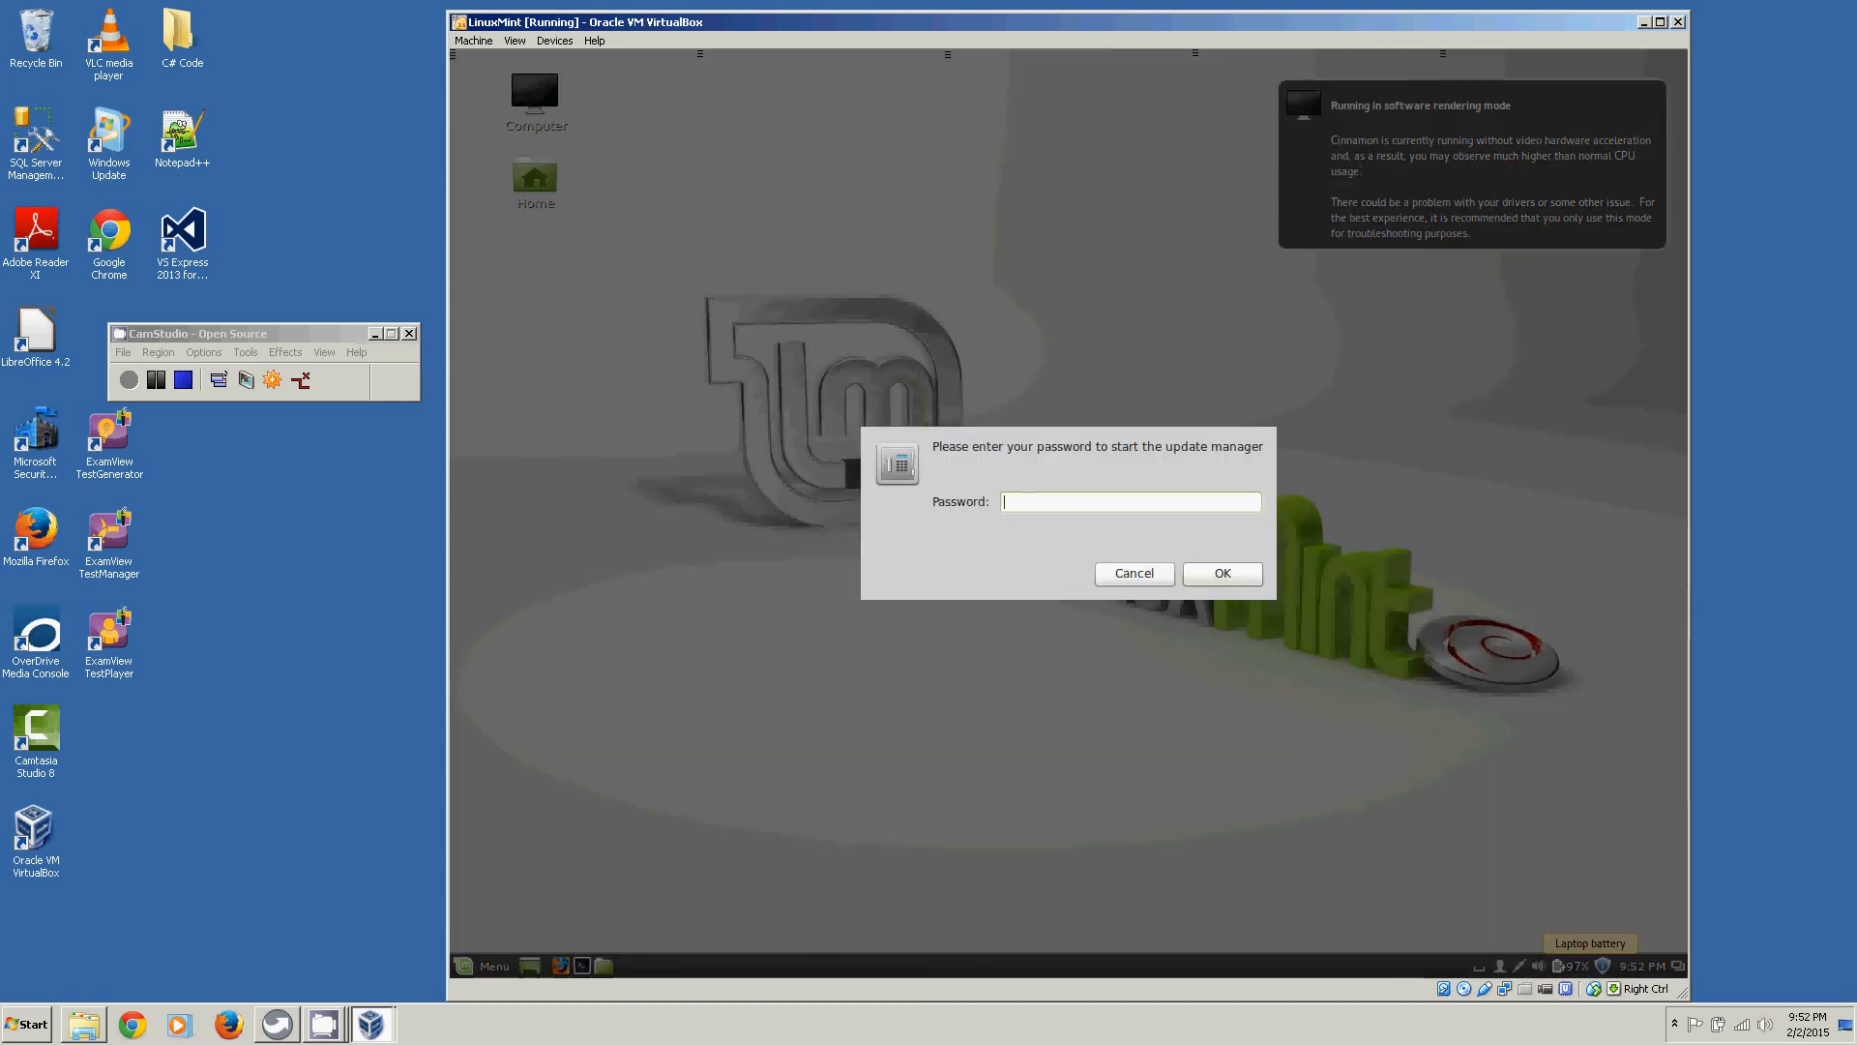
type("****")
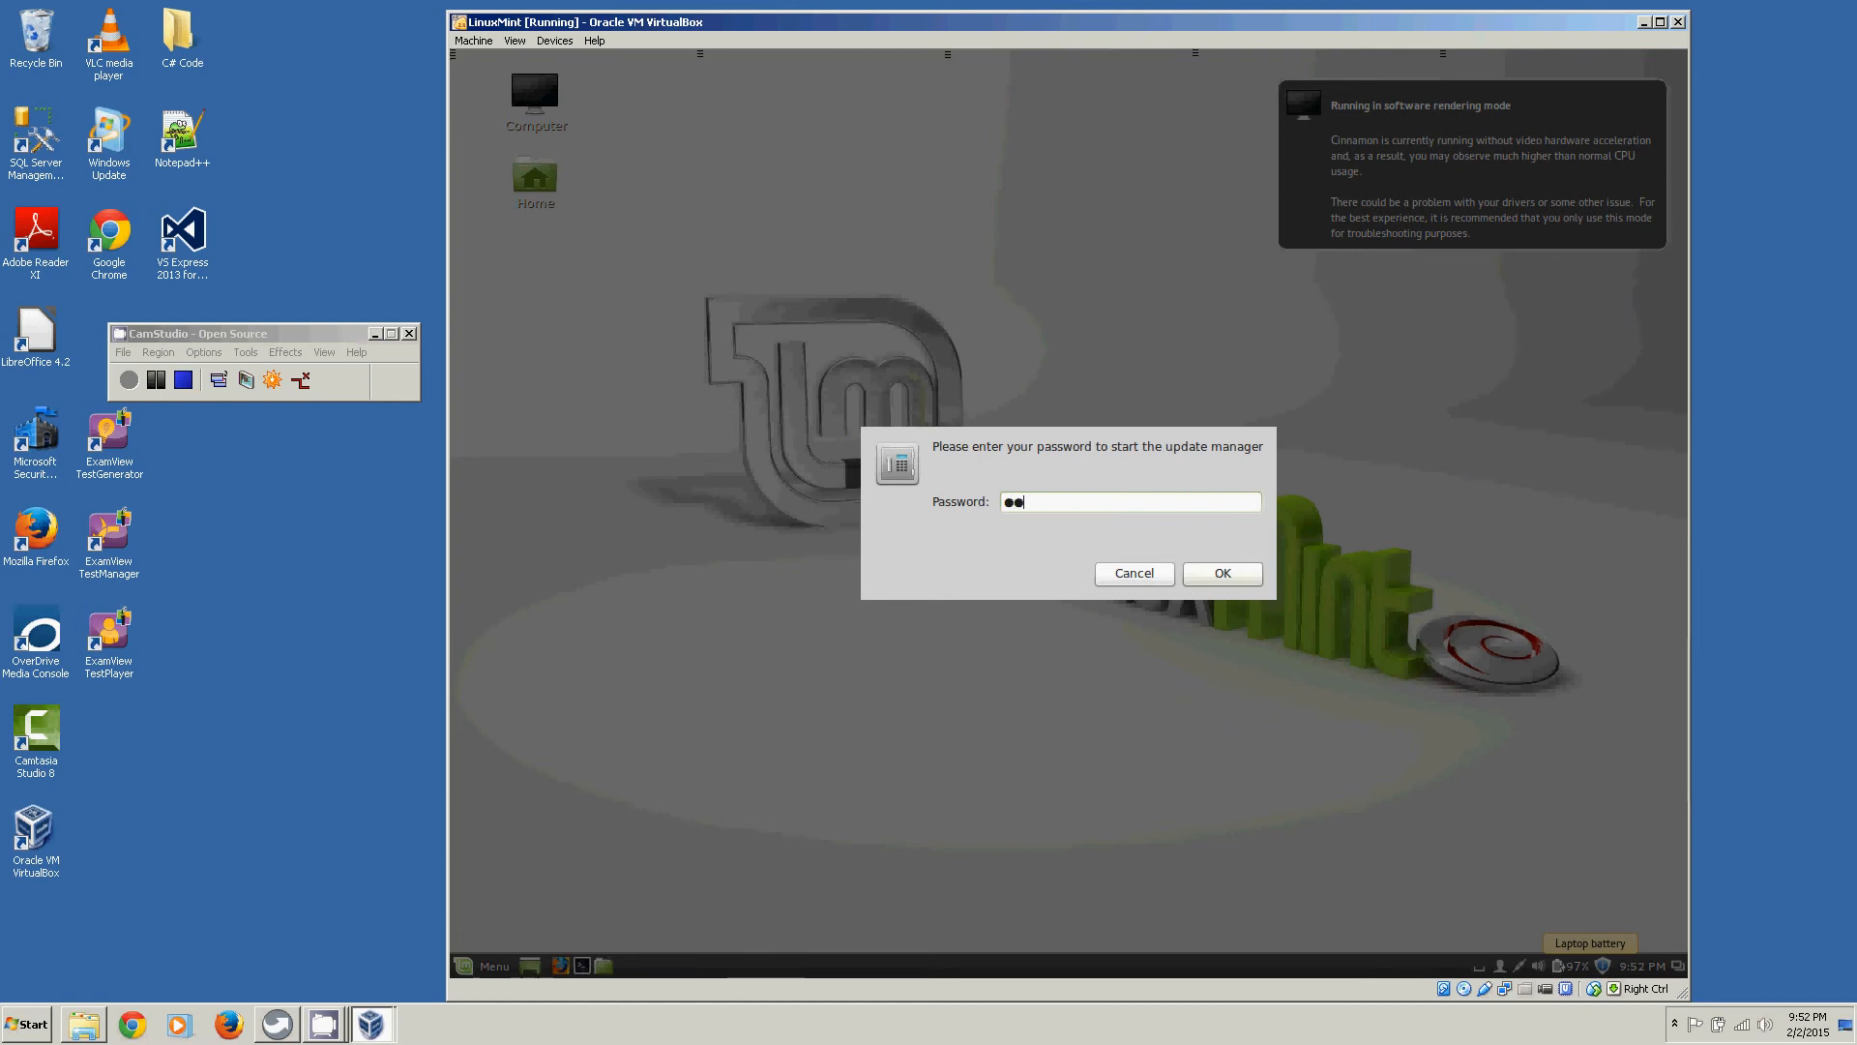
type("*****")
left_click(1227, 575)
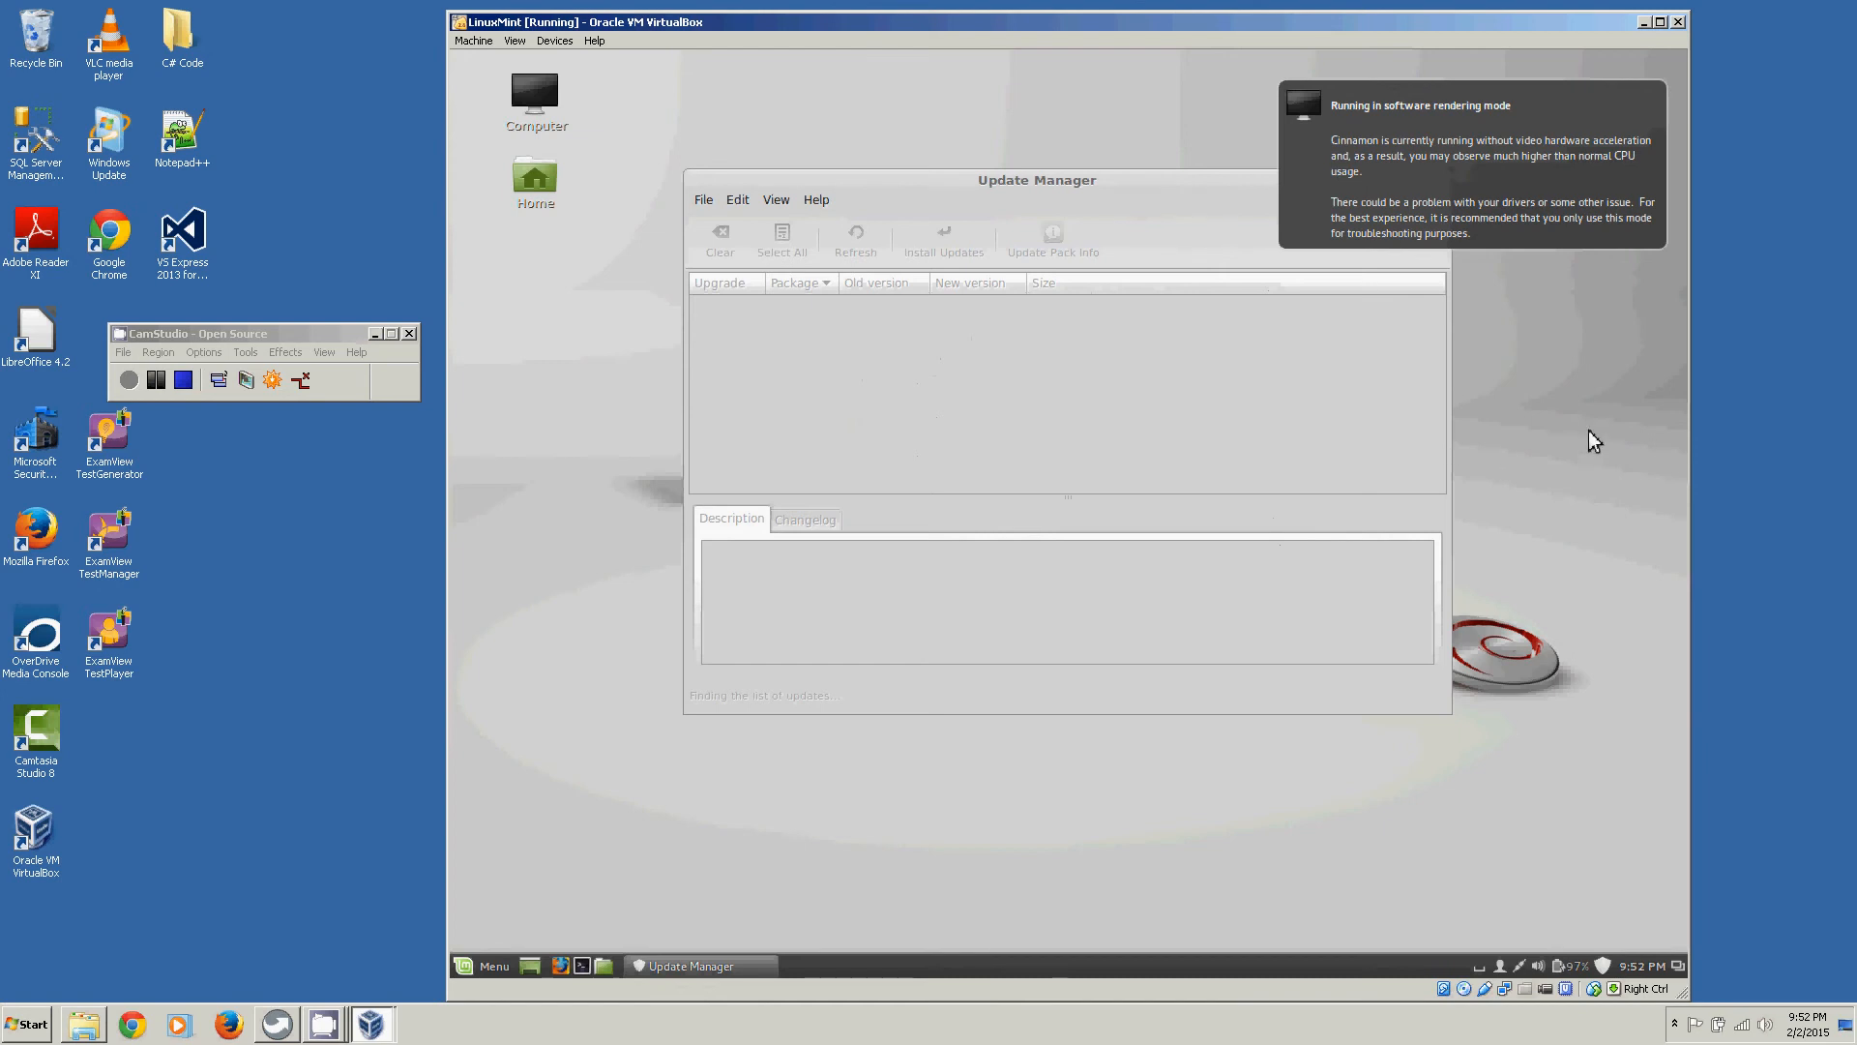
mouse_move(1128, 194)
left_mouse_down()
mouse_move(1049, 192)
mouse_move(1114, 206)
left_mouse_up()
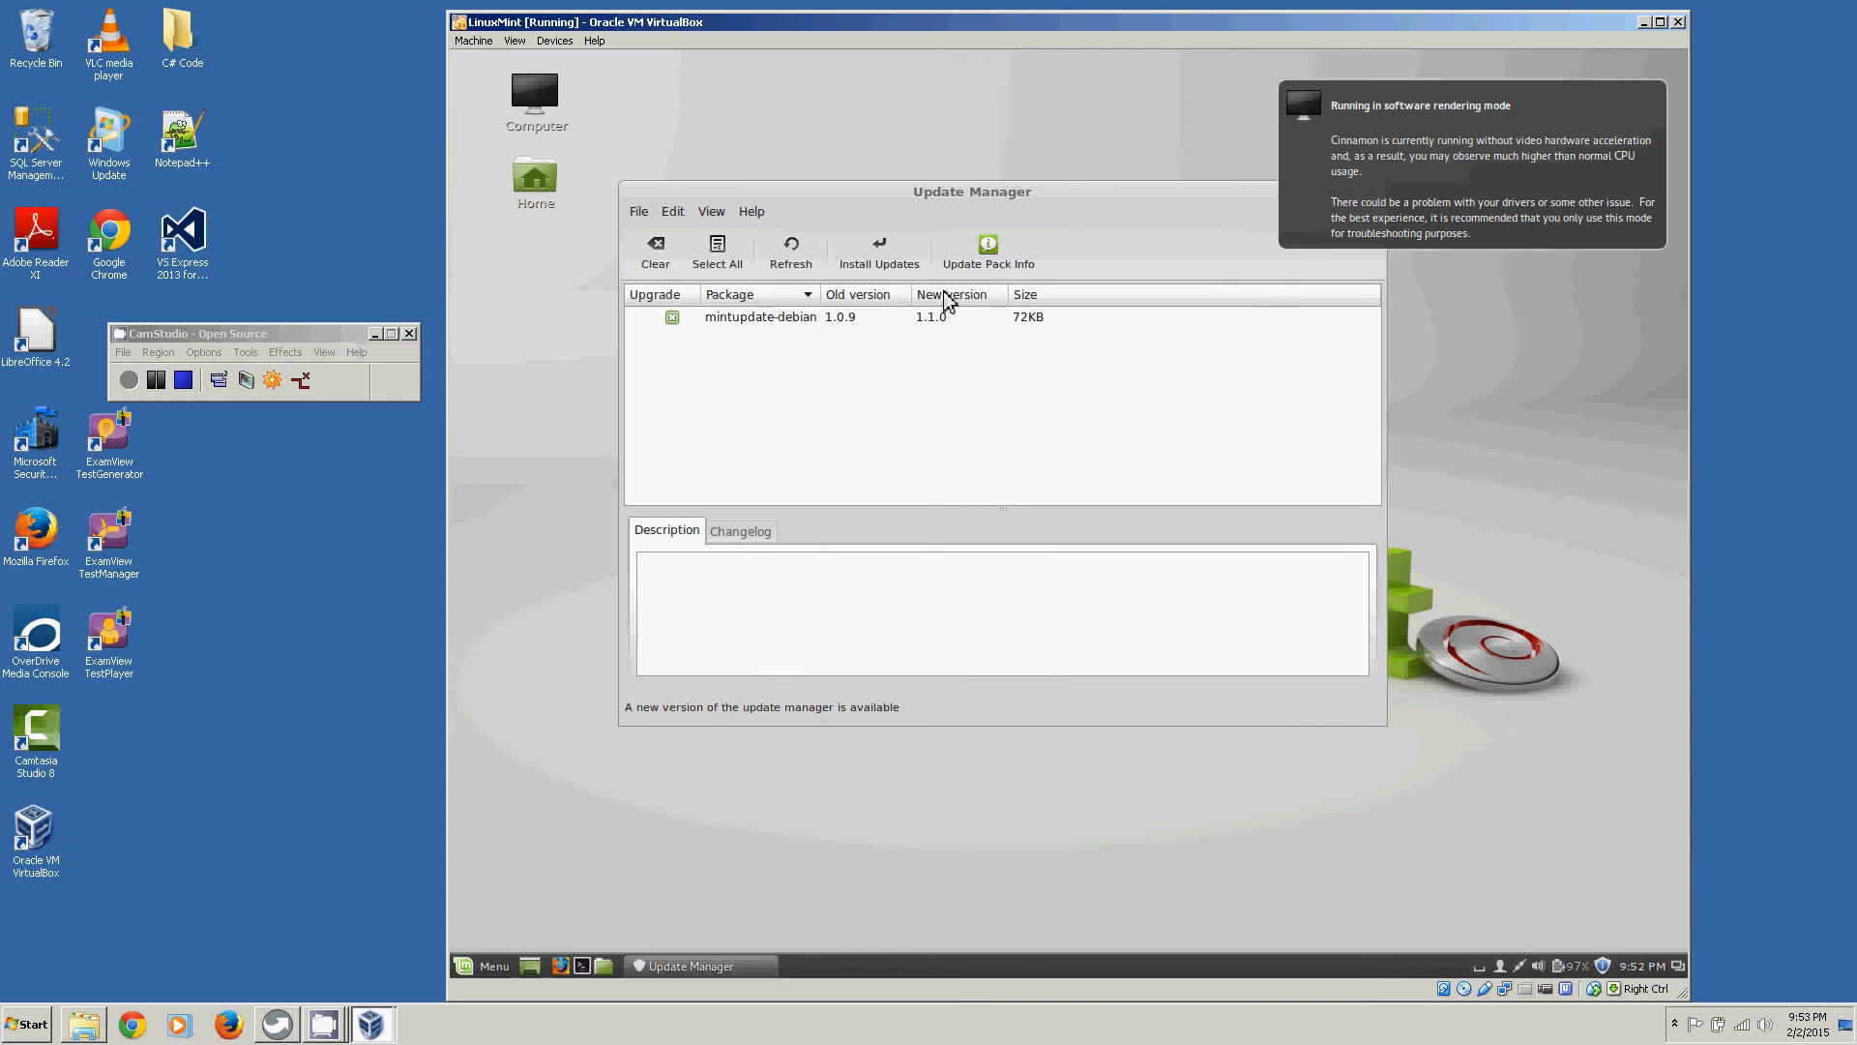
left_click(897, 249)
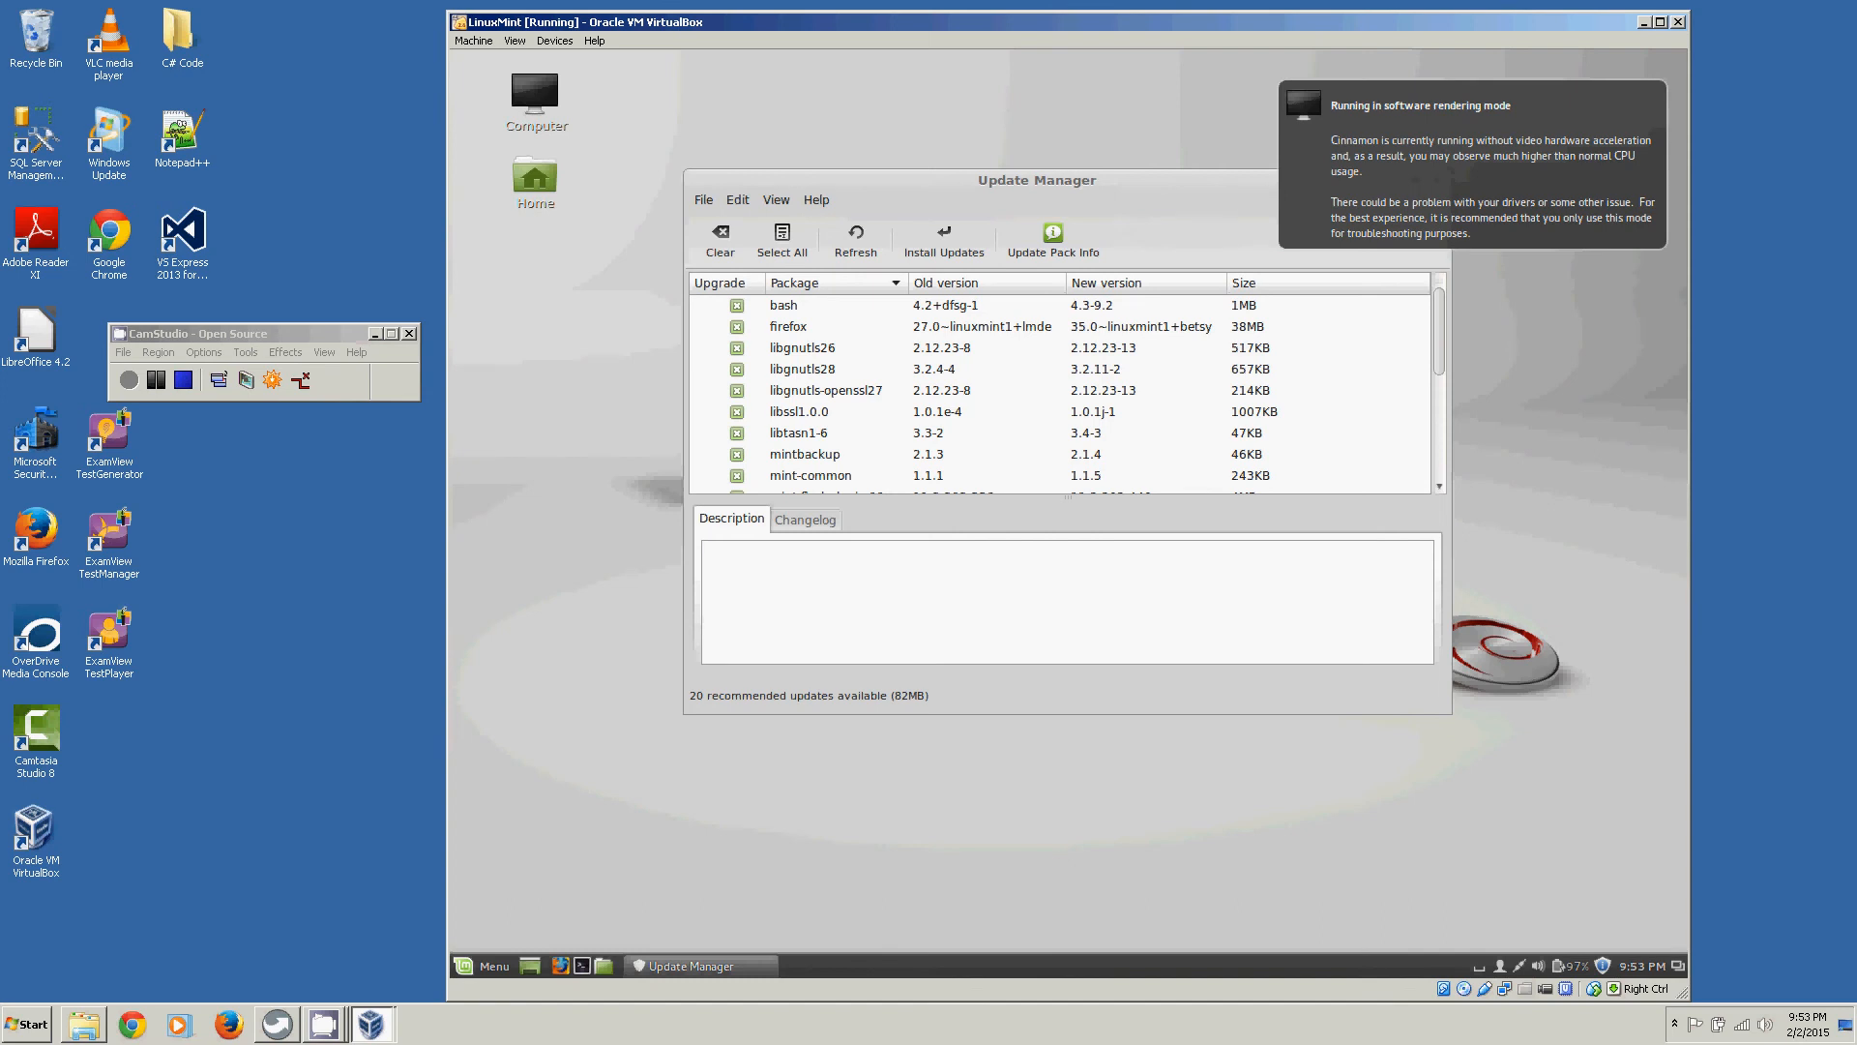
- Install the 20 recommended updates (82MB), such as bash and firefox, and let Update Manager finish
left_click(947, 251)
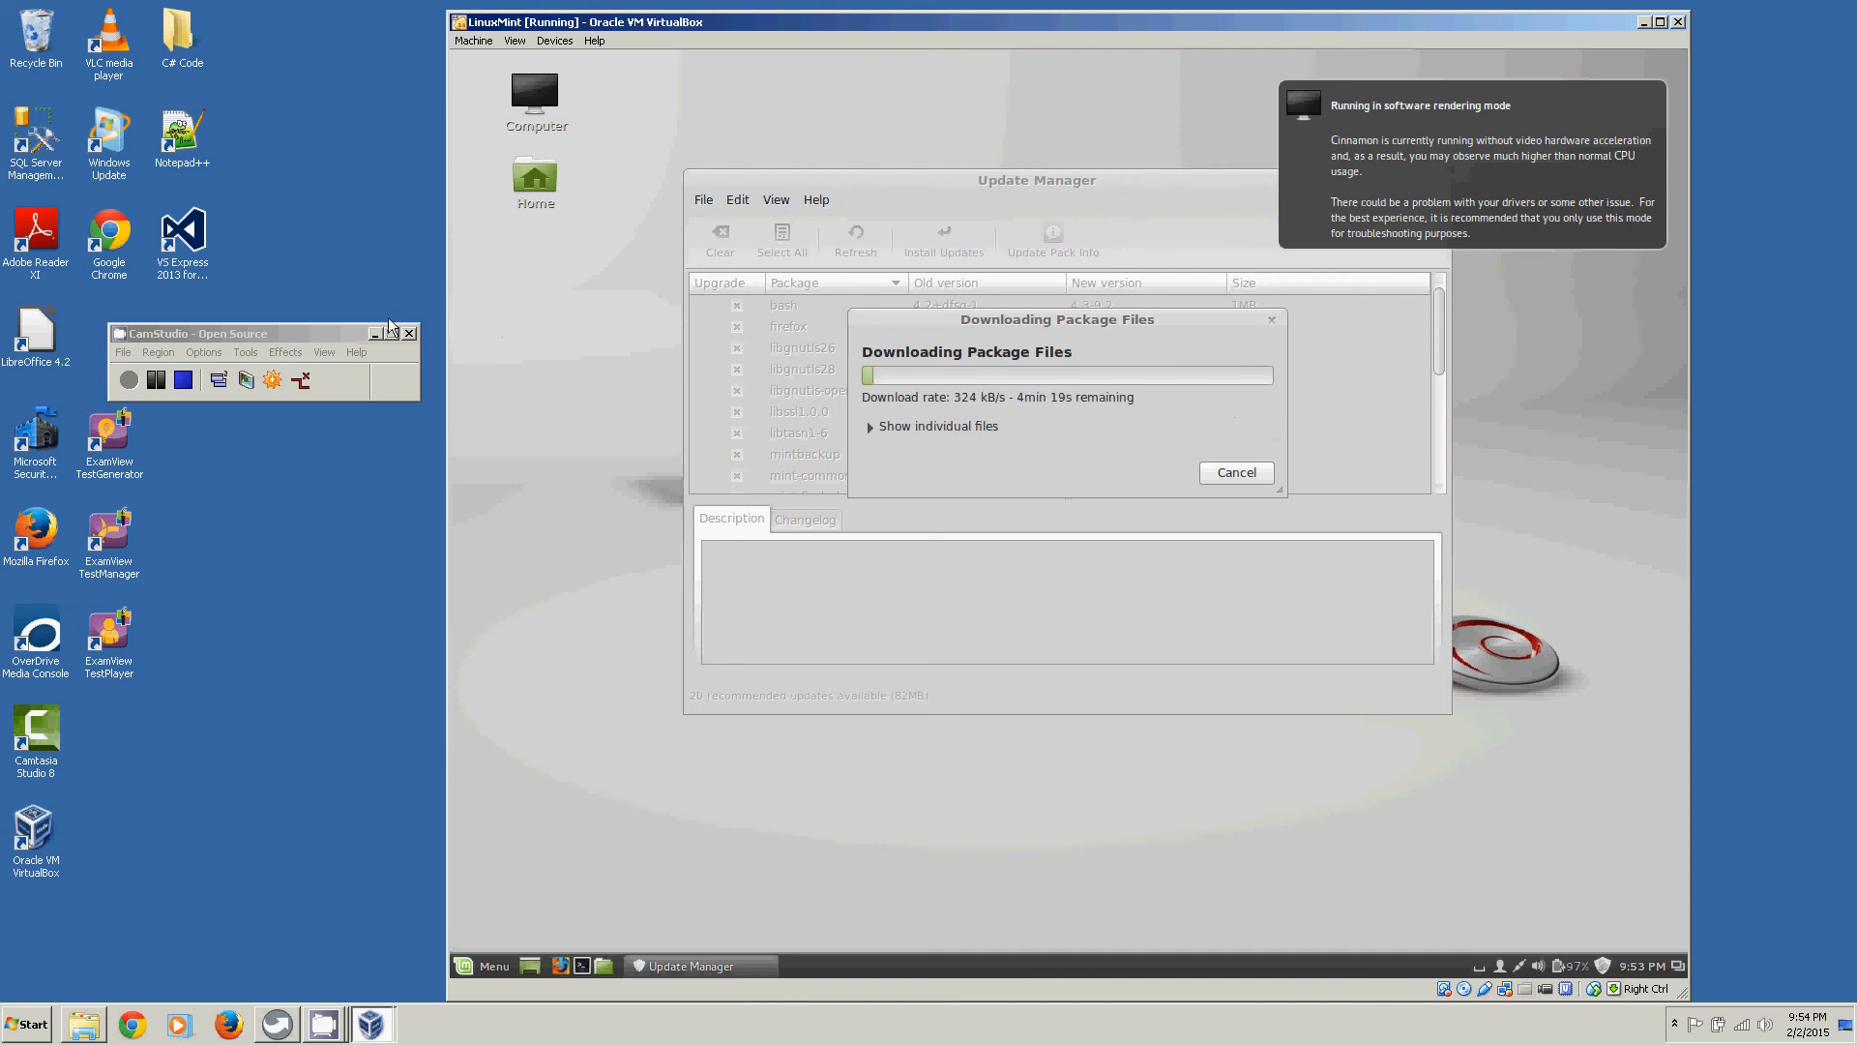
left_click(124, 354)
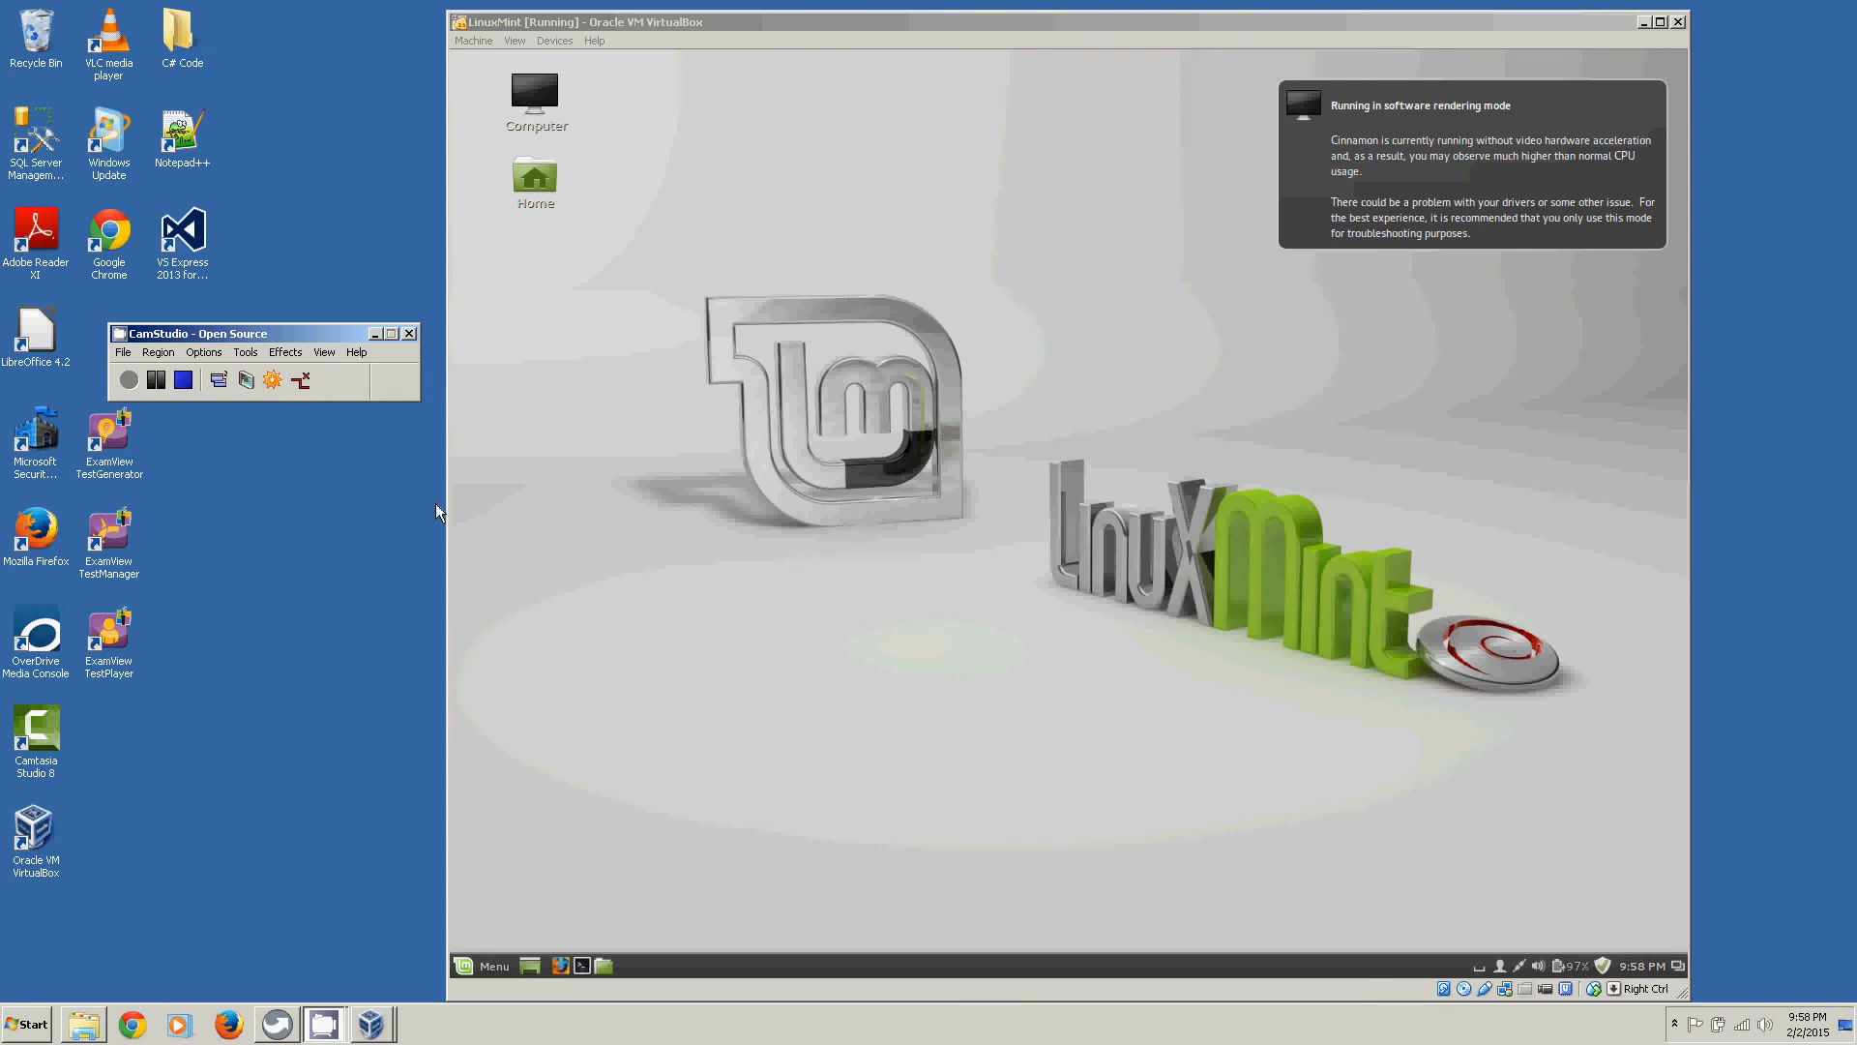
- Shut down the Linux Mint guest using Quit in the Cinnamon Menu
left_click(466, 967)
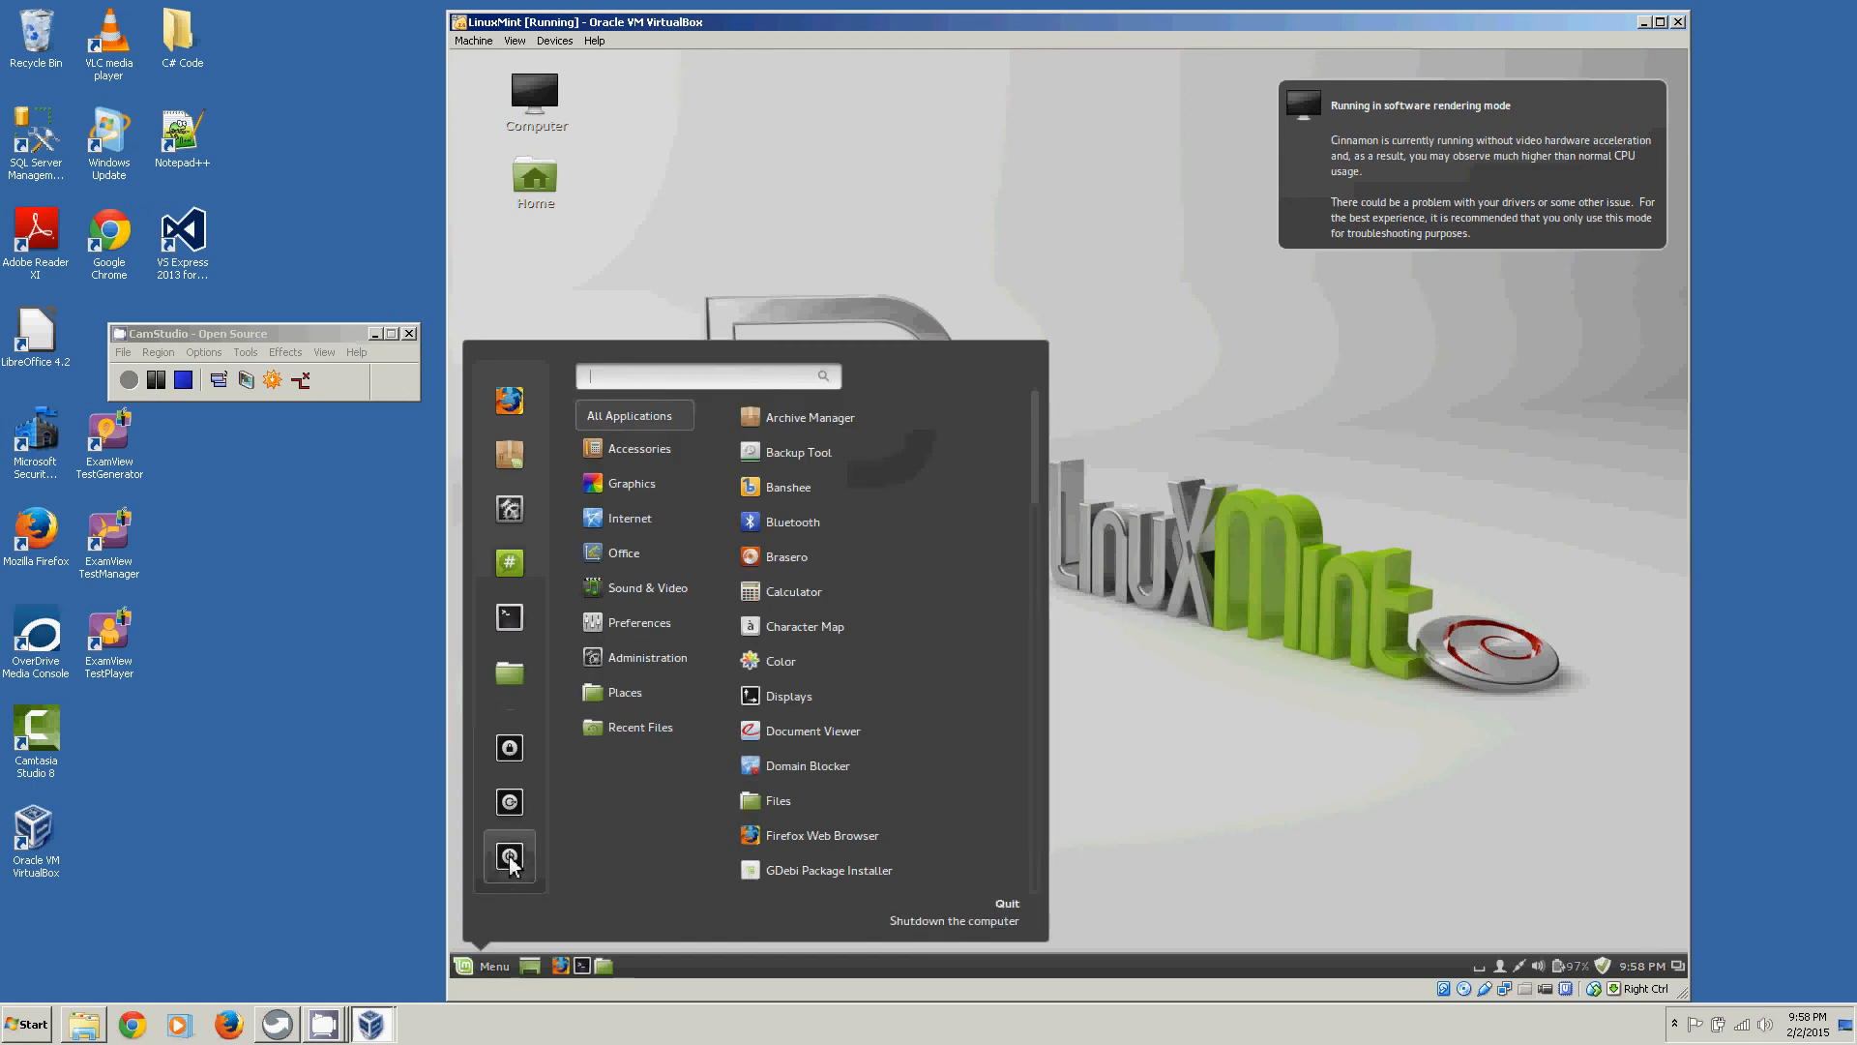
left_click(510, 857)
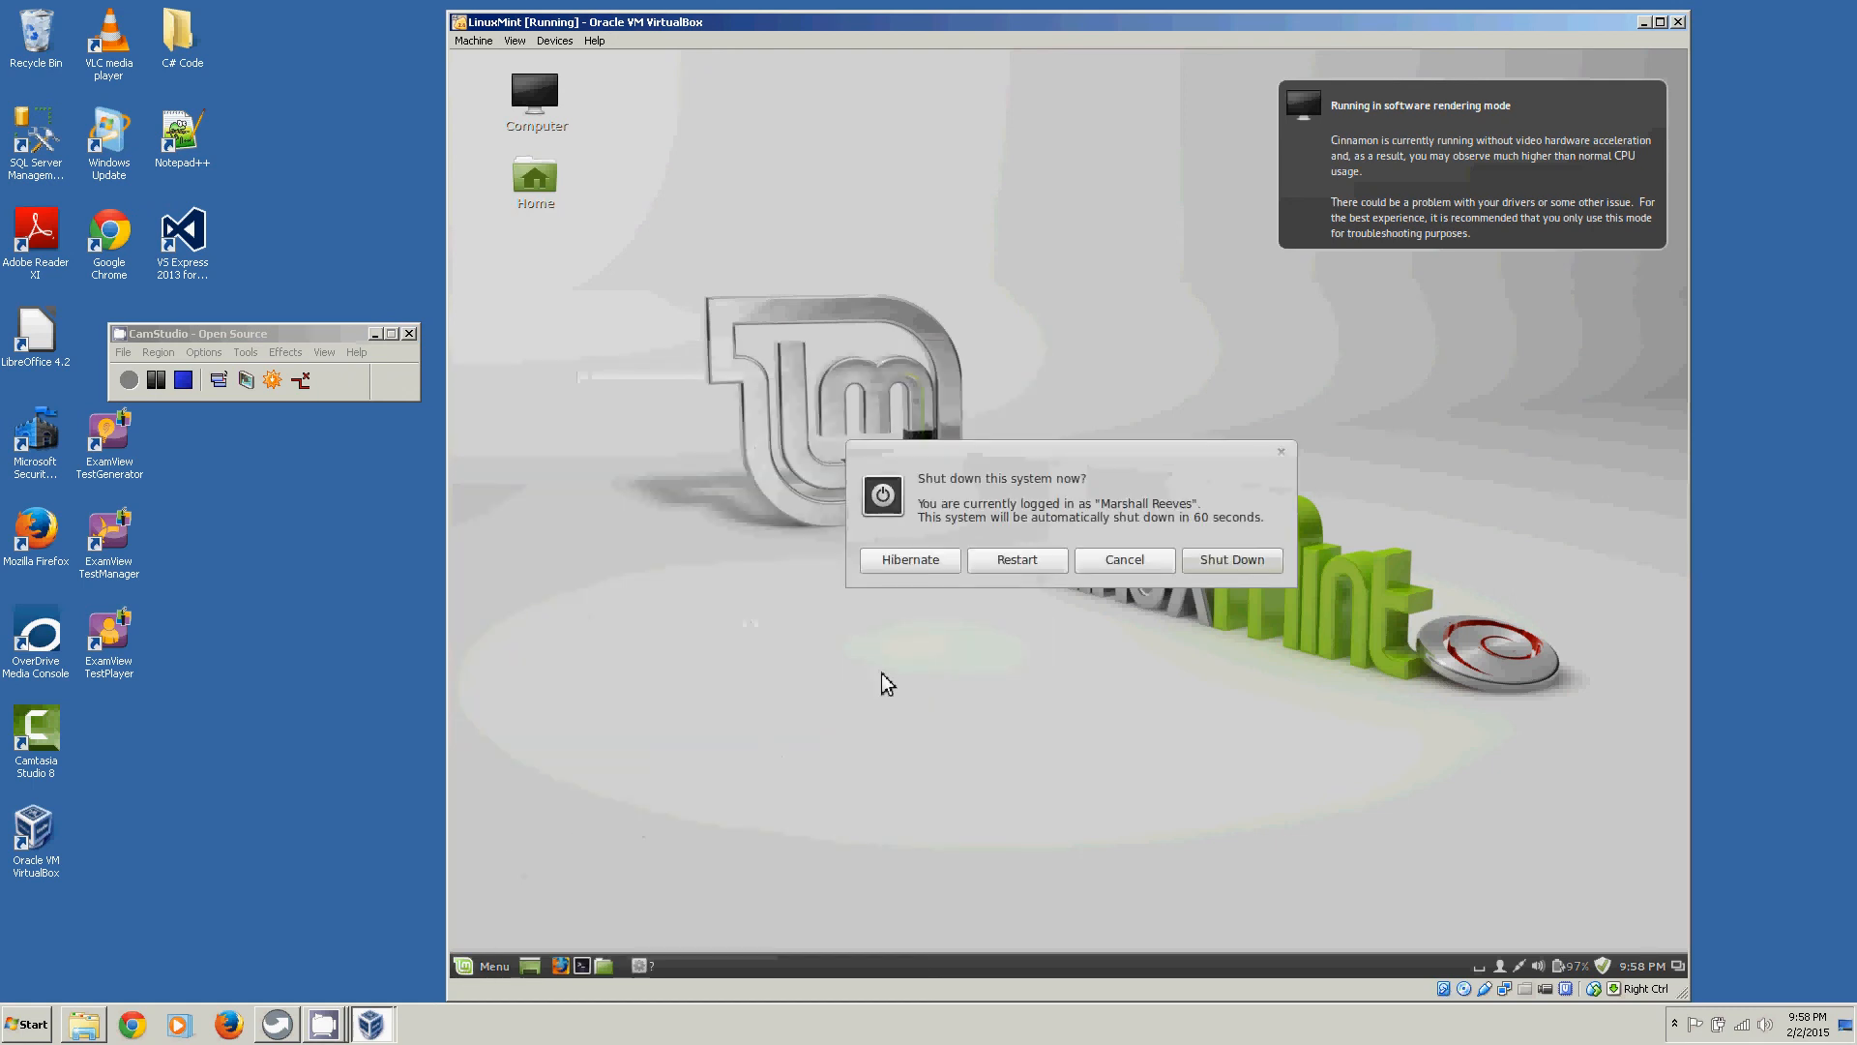
left_click(1237, 565)
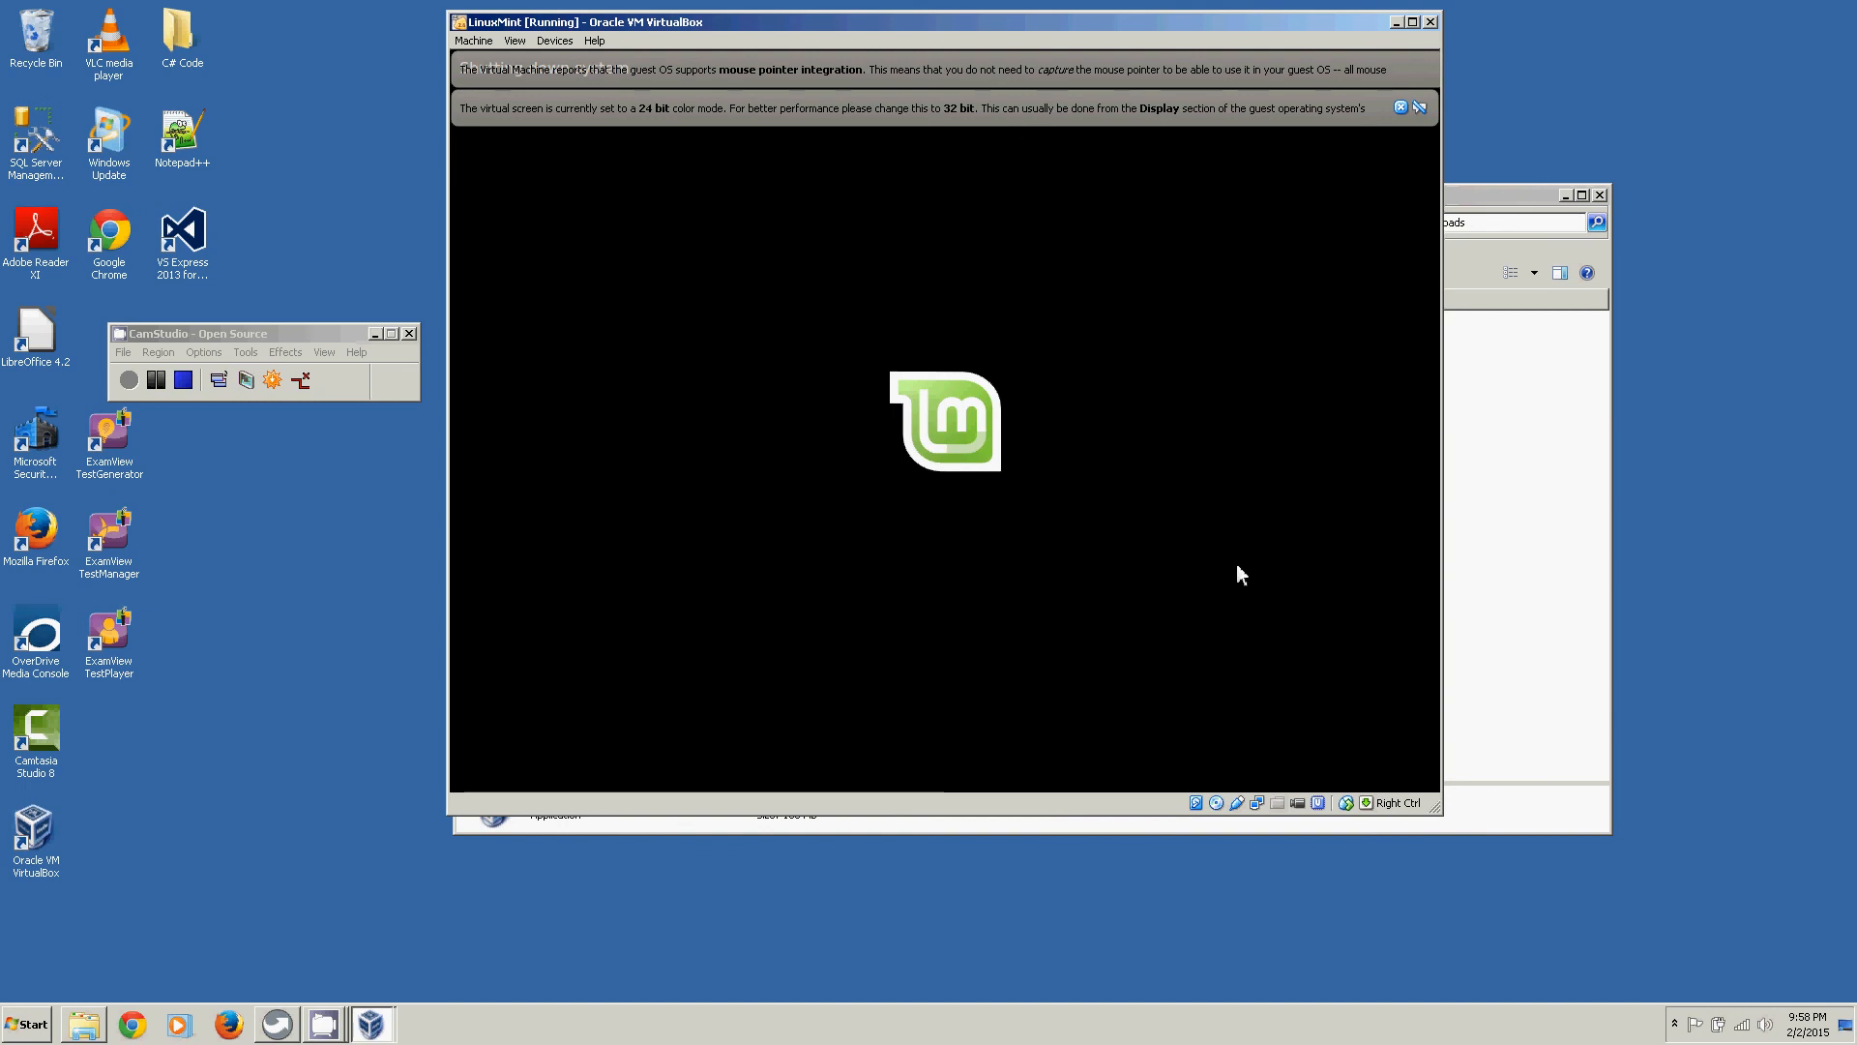
- Dismiss the 24-bit colour notice and bring VirtualBox Manager to the front from the taskbar
left_click(1401, 106)
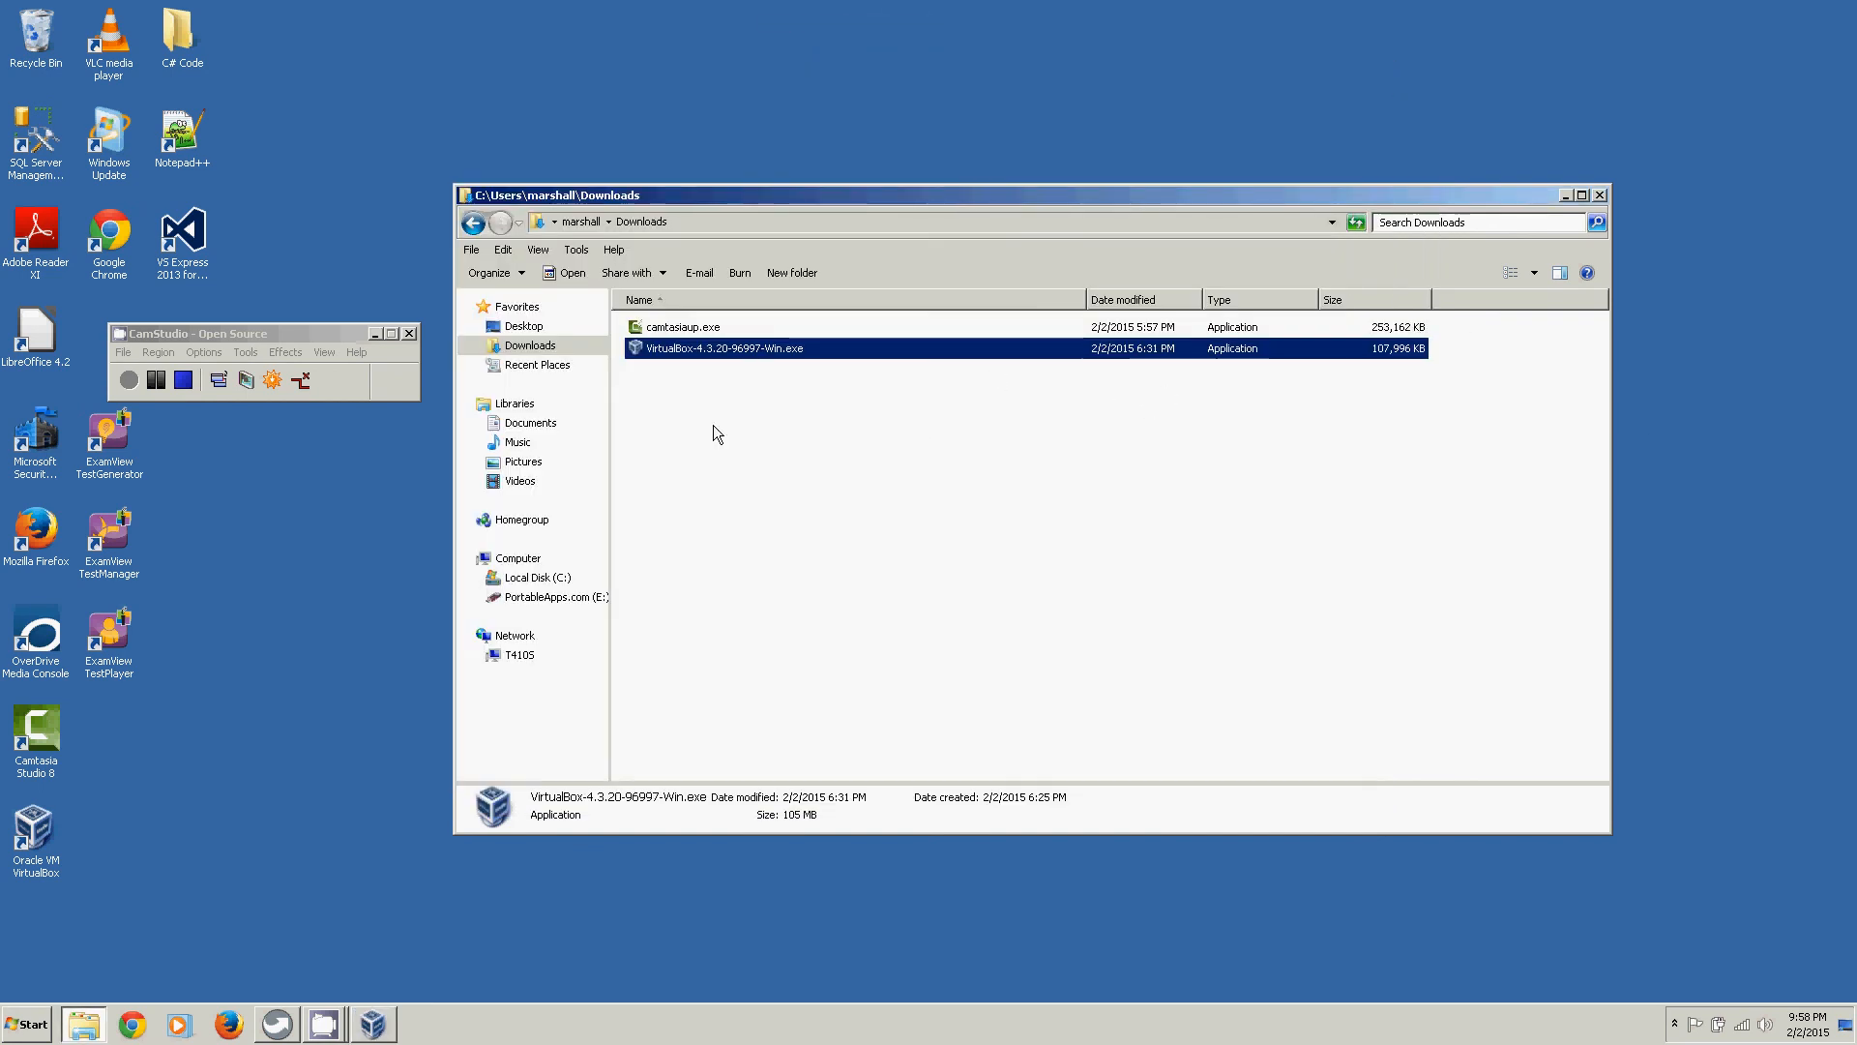
left_click(387, 1026)
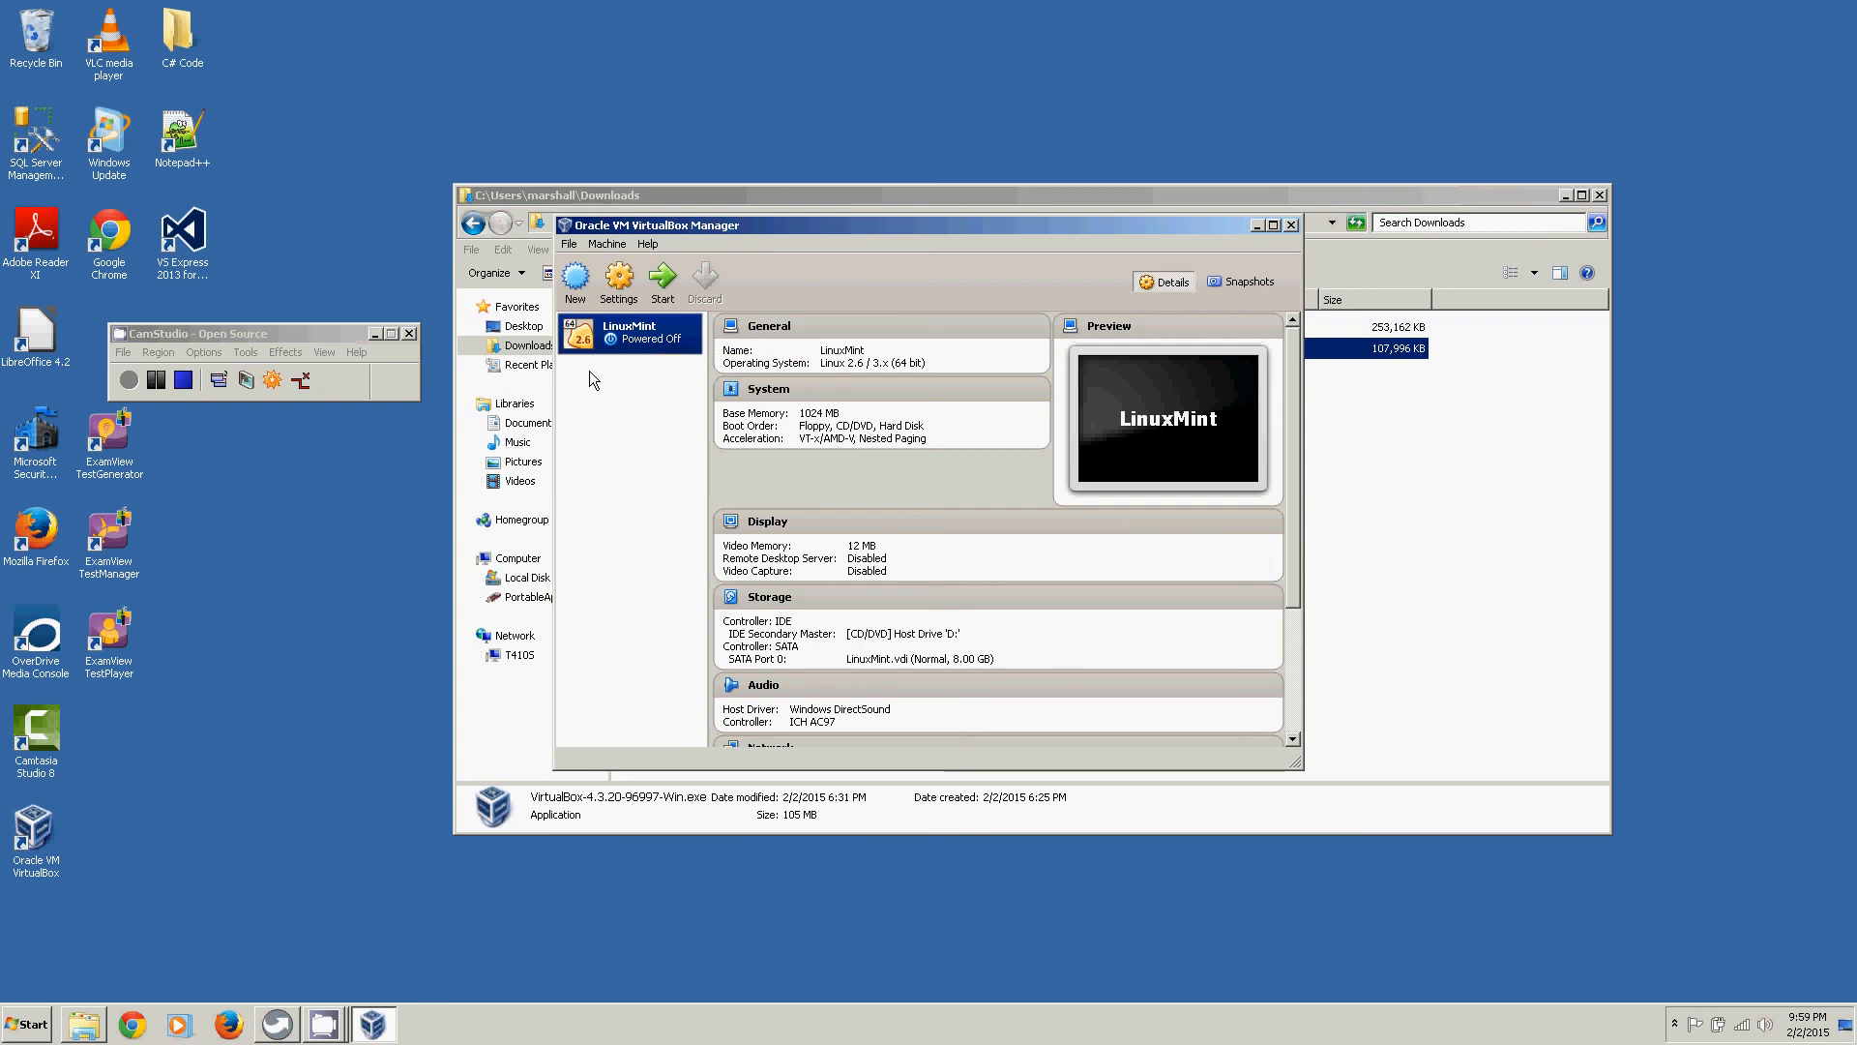
- Start the LinuxMint machine from its context menu and dismiss the keyboard auto-capture notice
right_click(616, 330)
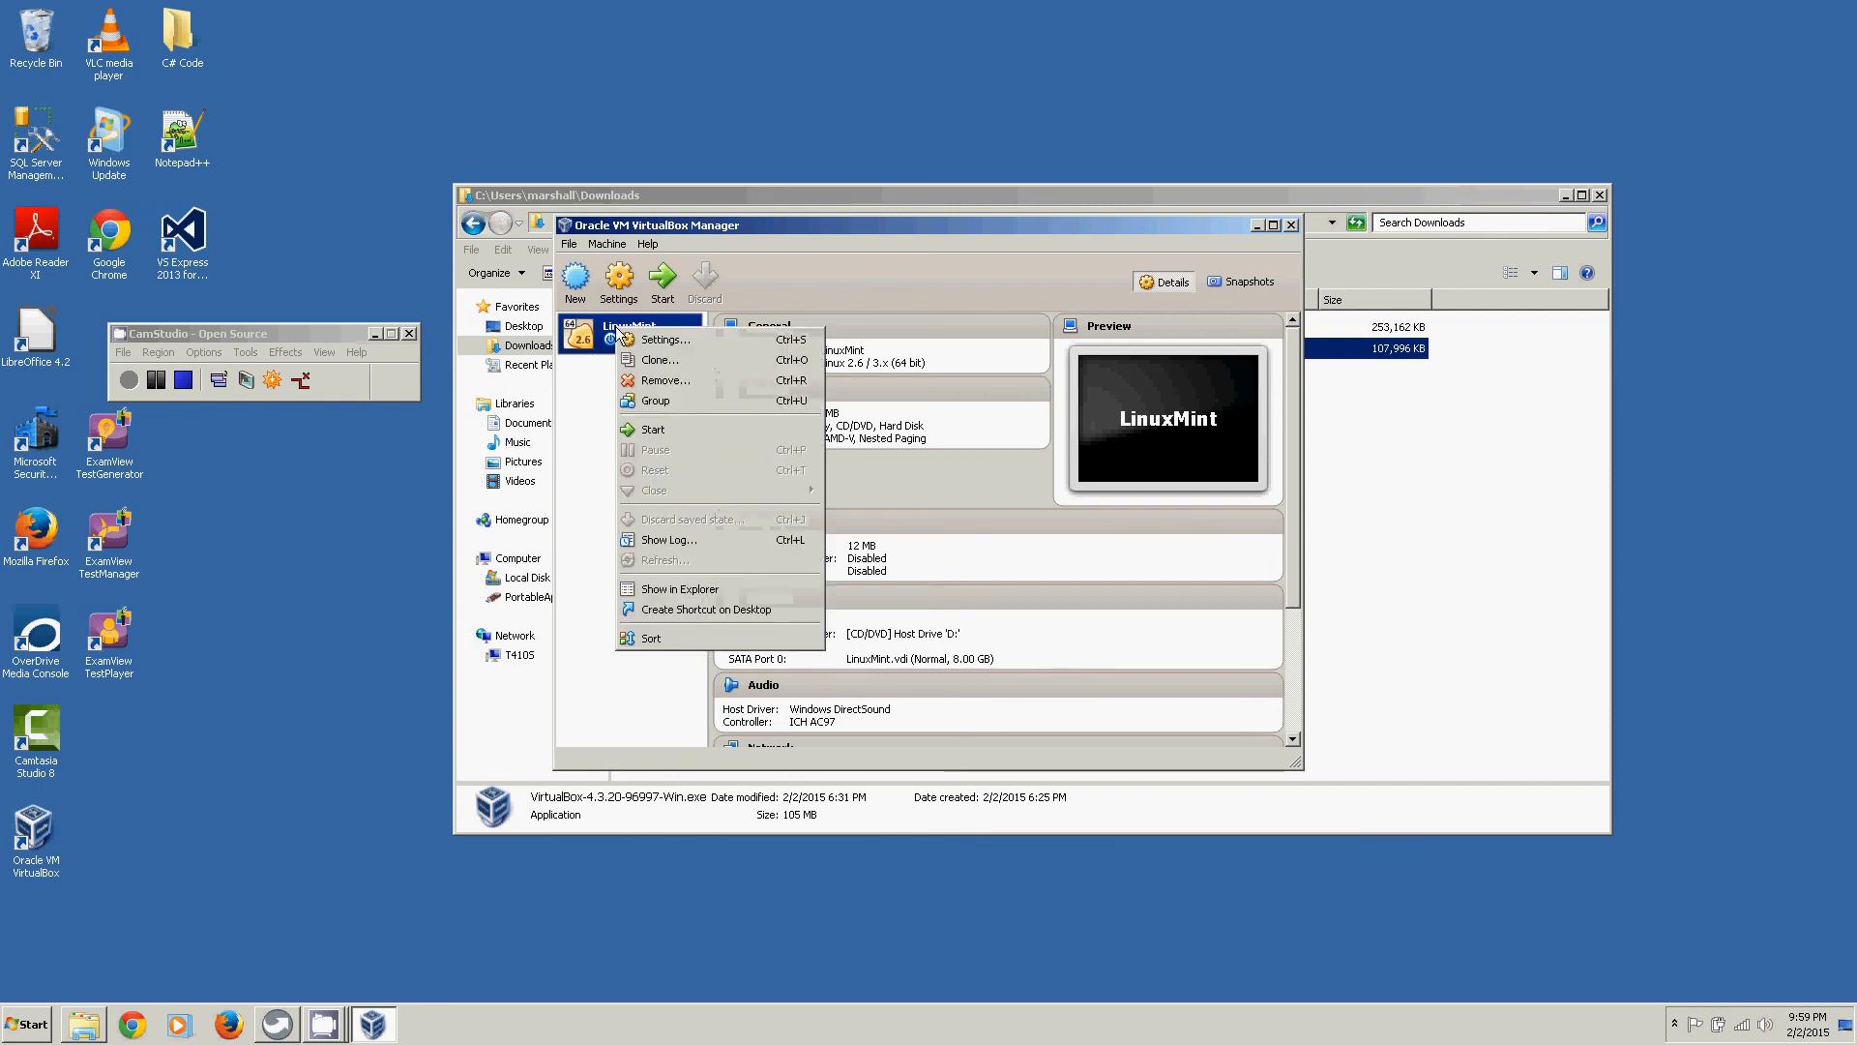
left_click(645, 429)
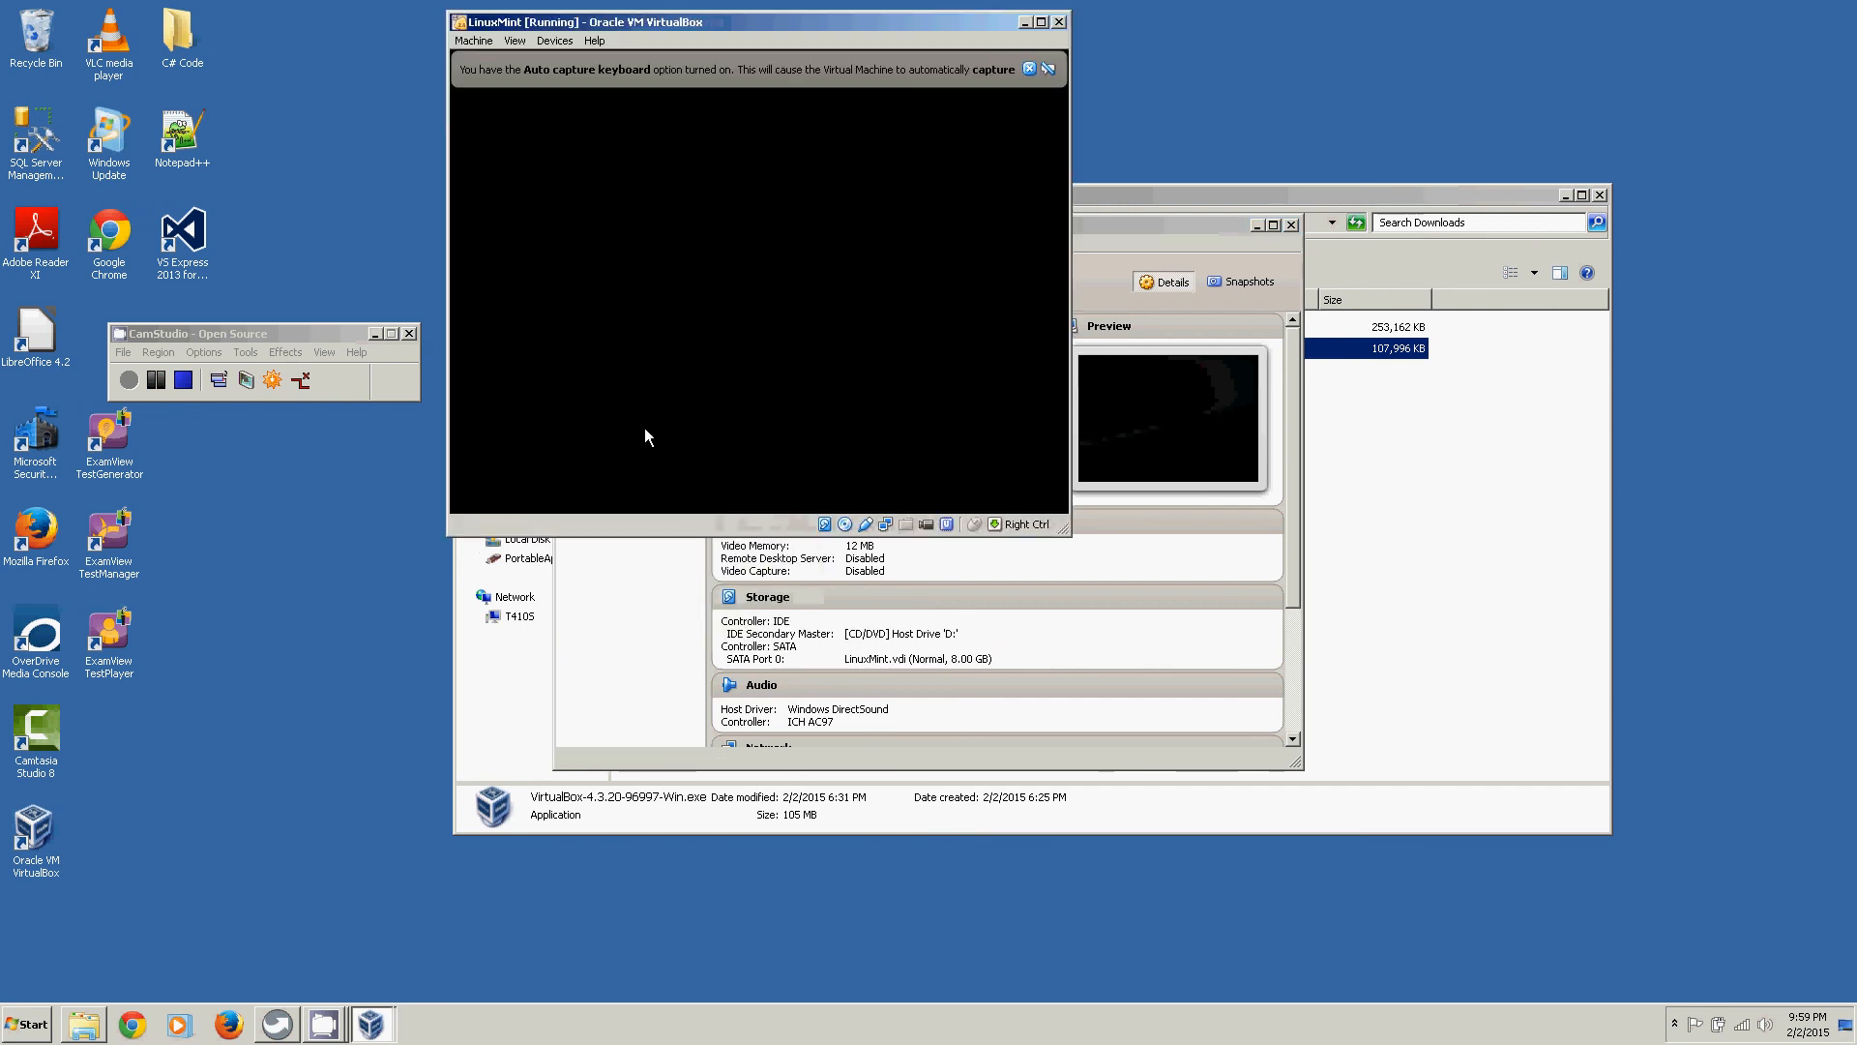
left_click(1028, 70)
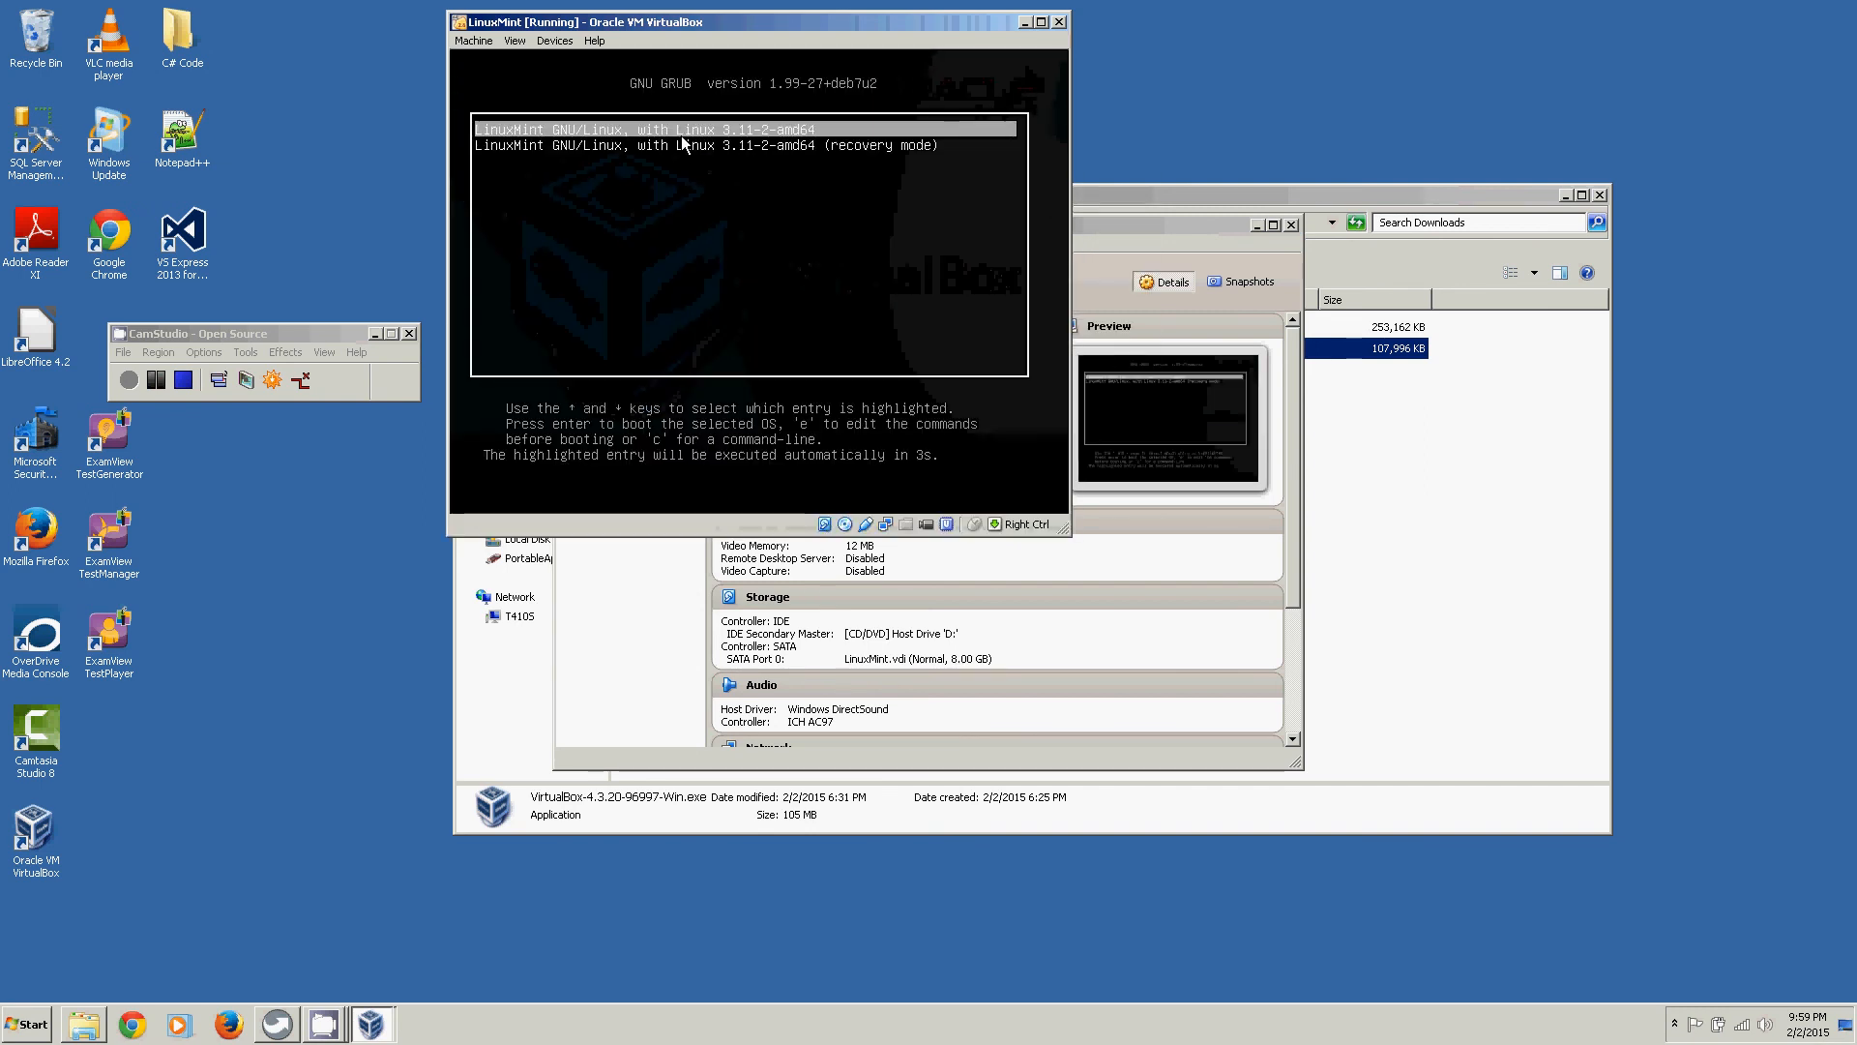
- Boot the default GRUB entry and log in to Cinnamon with the account password
key("Return")
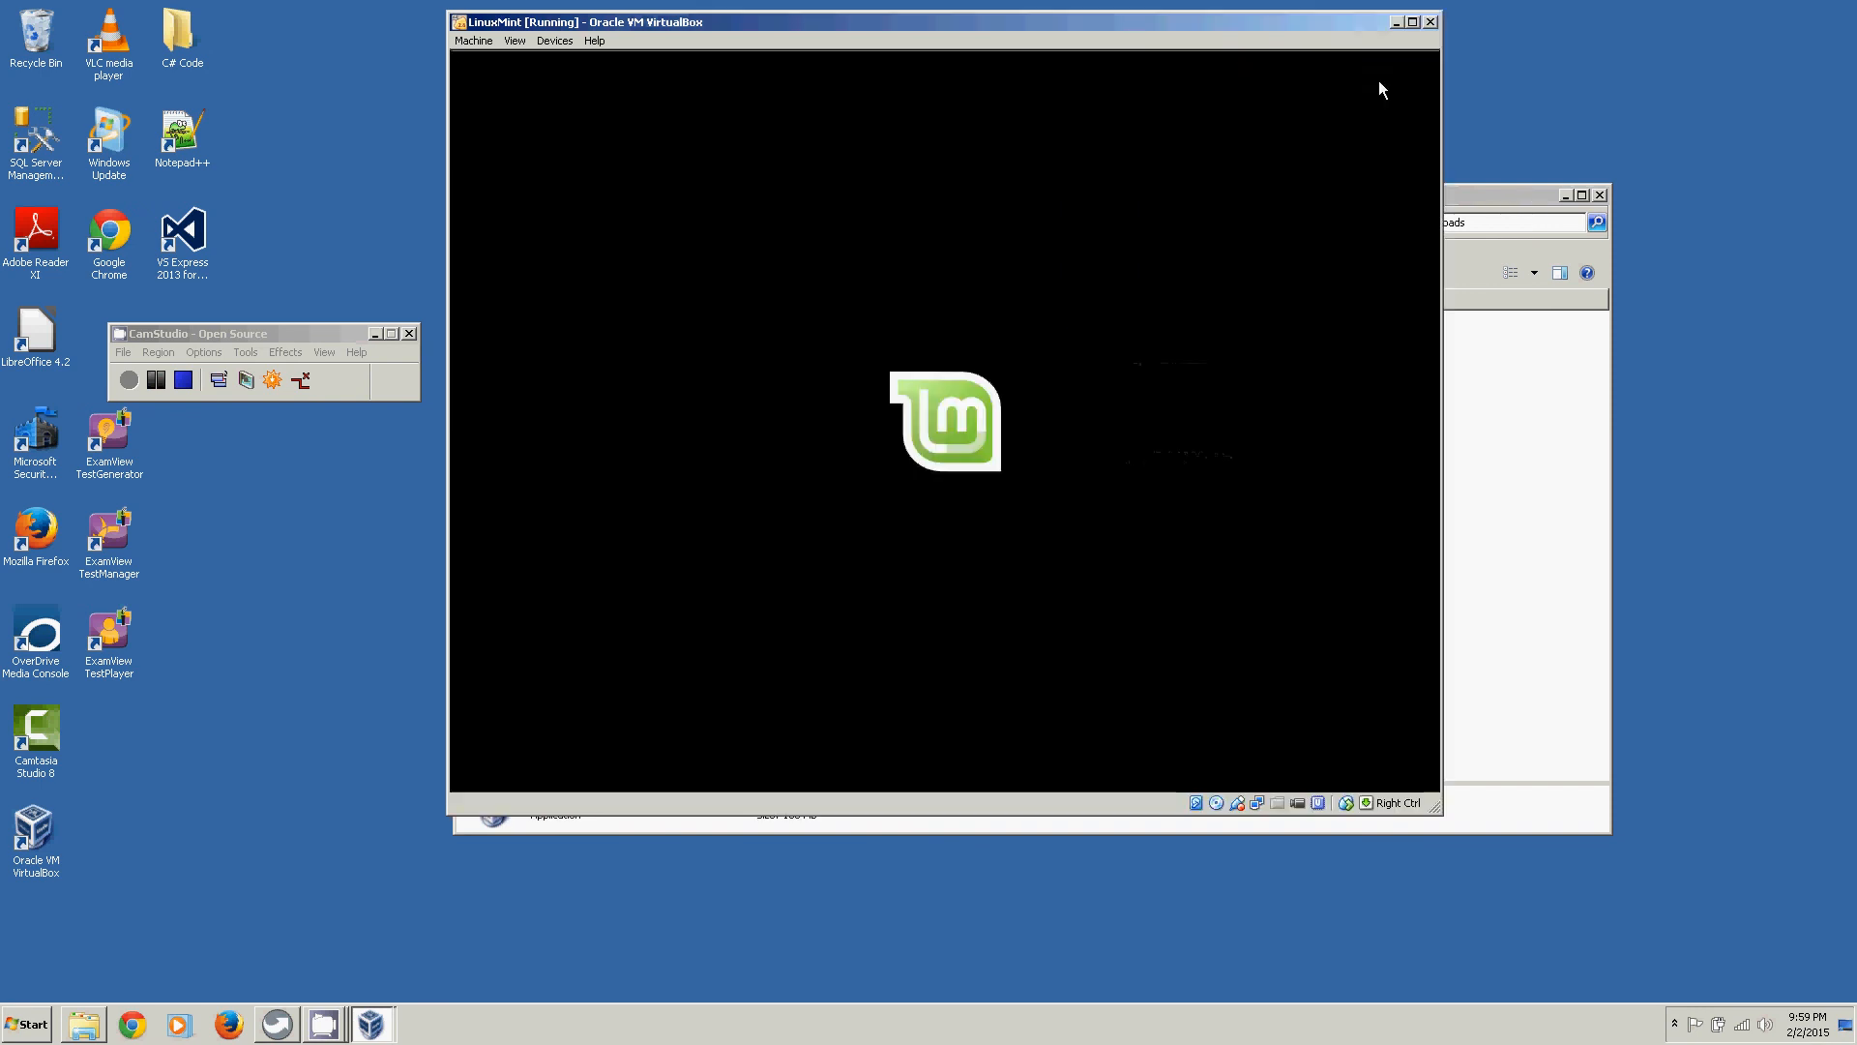
left_click(1401, 68)
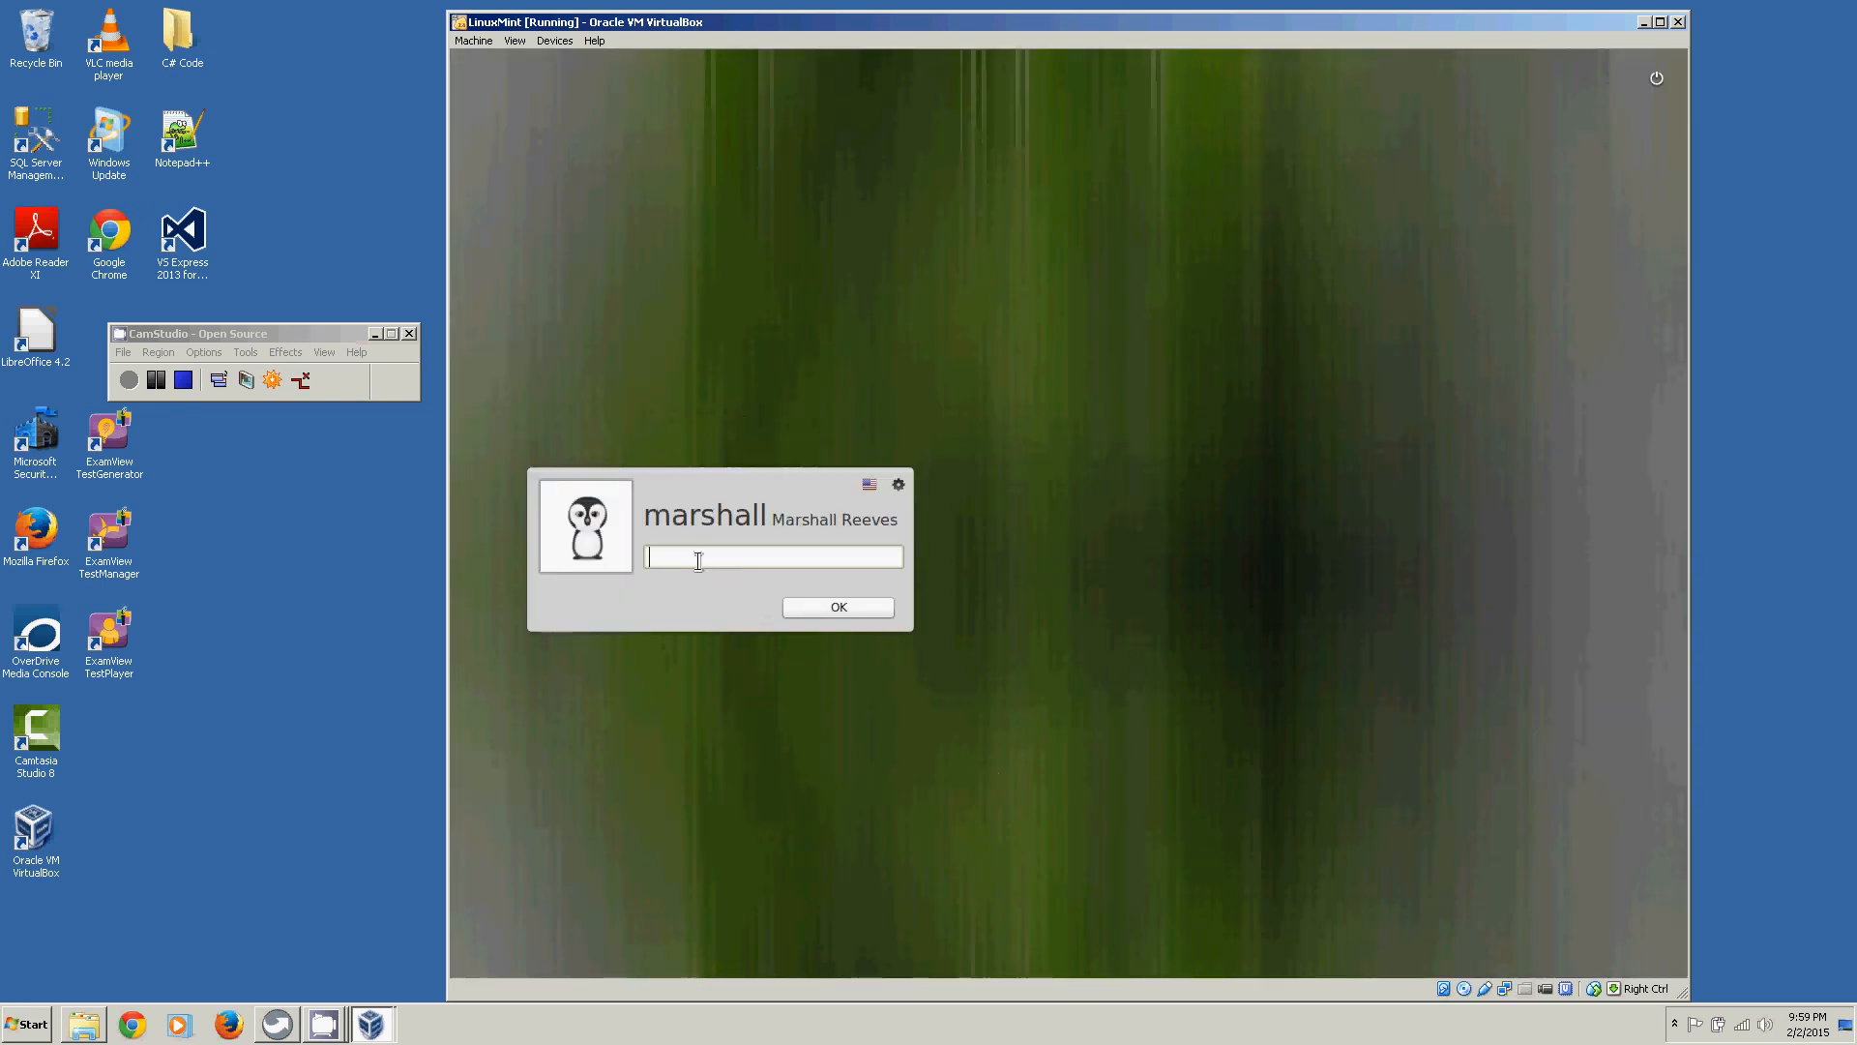
type("••••")
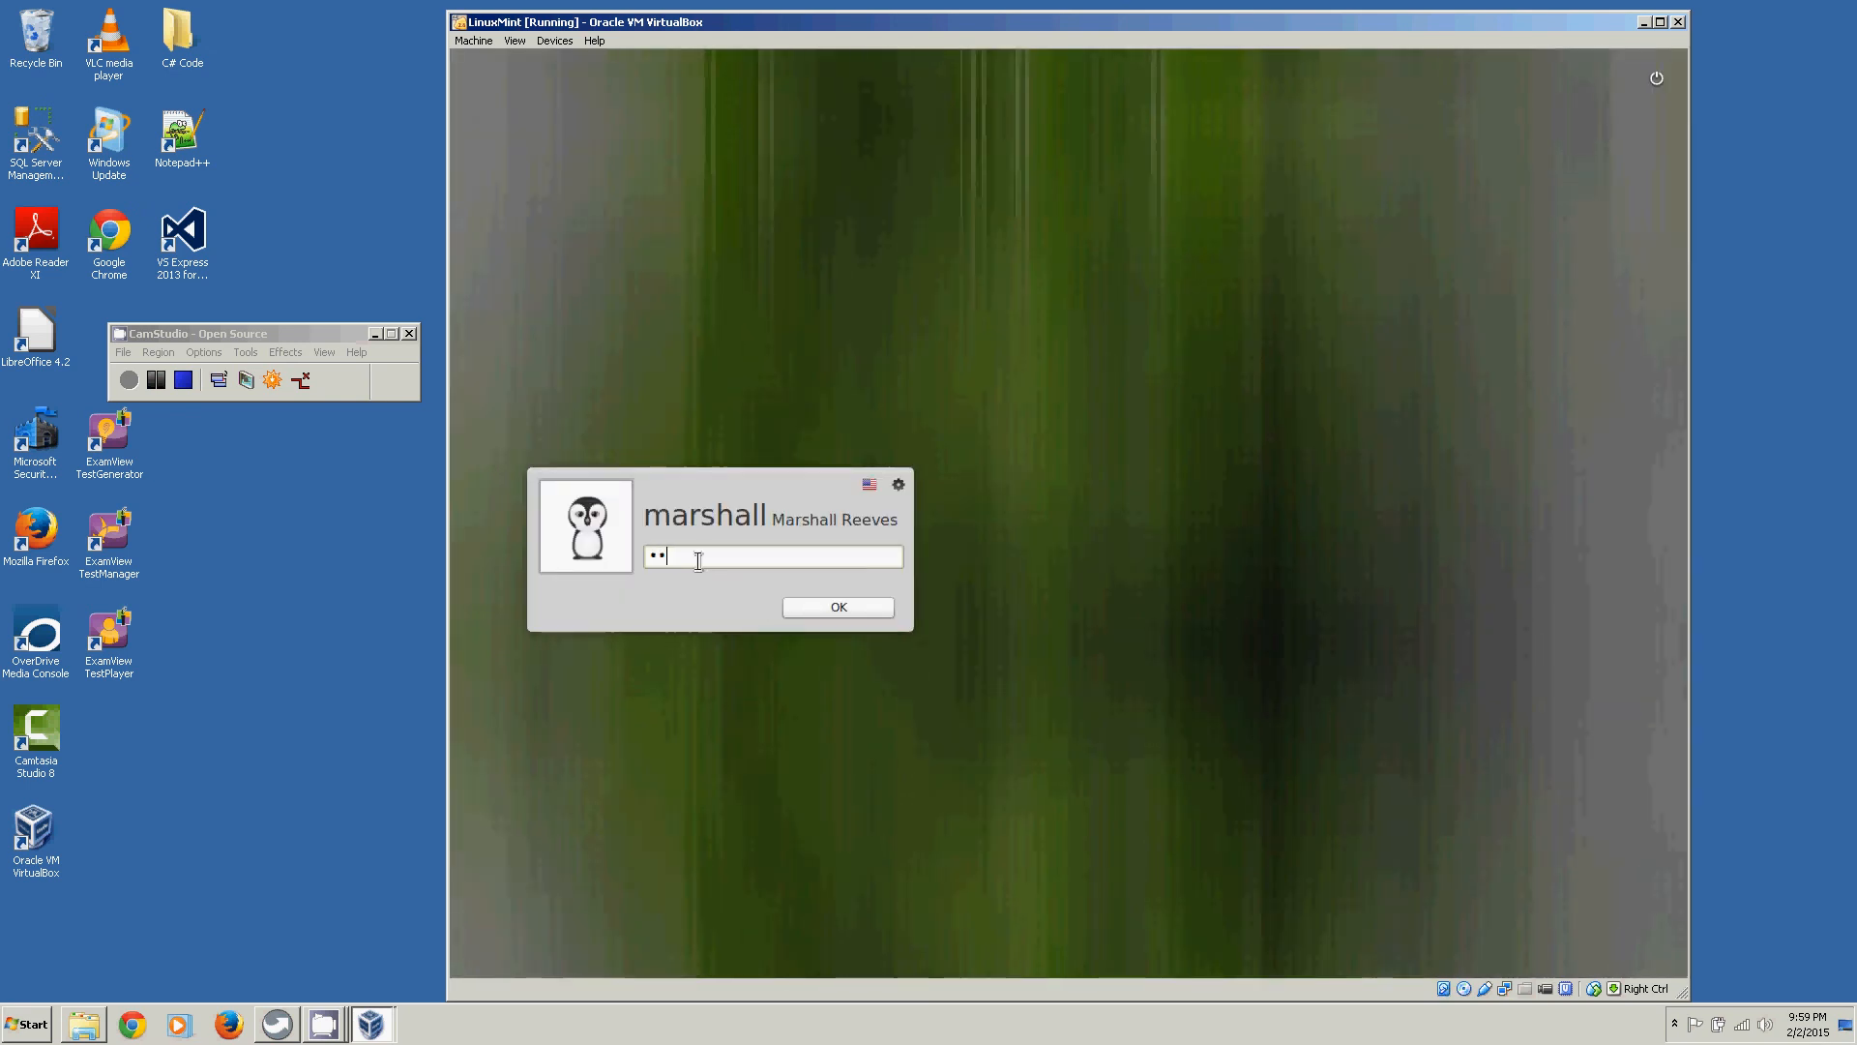
type("••••••")
key("Return")
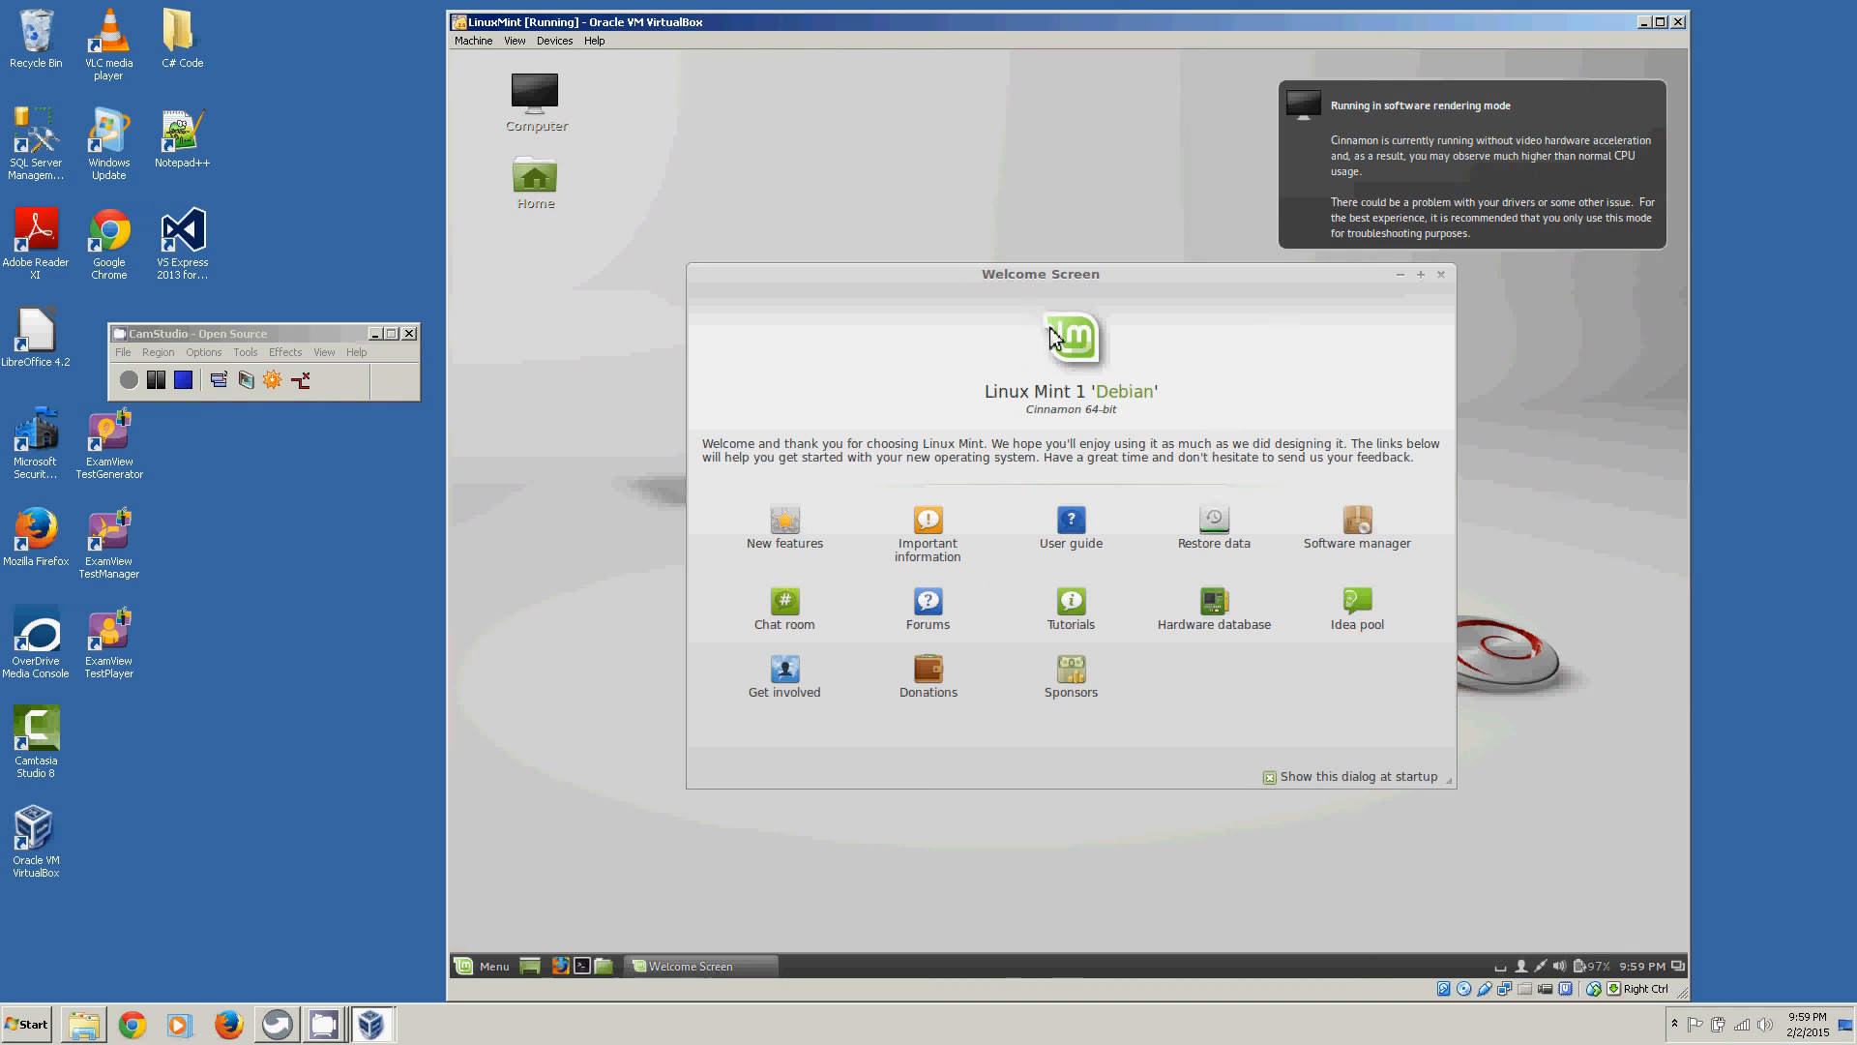
- Untick 'Show this dialog at startup' on the Welcome Screen and close it
left_click(1271, 779)
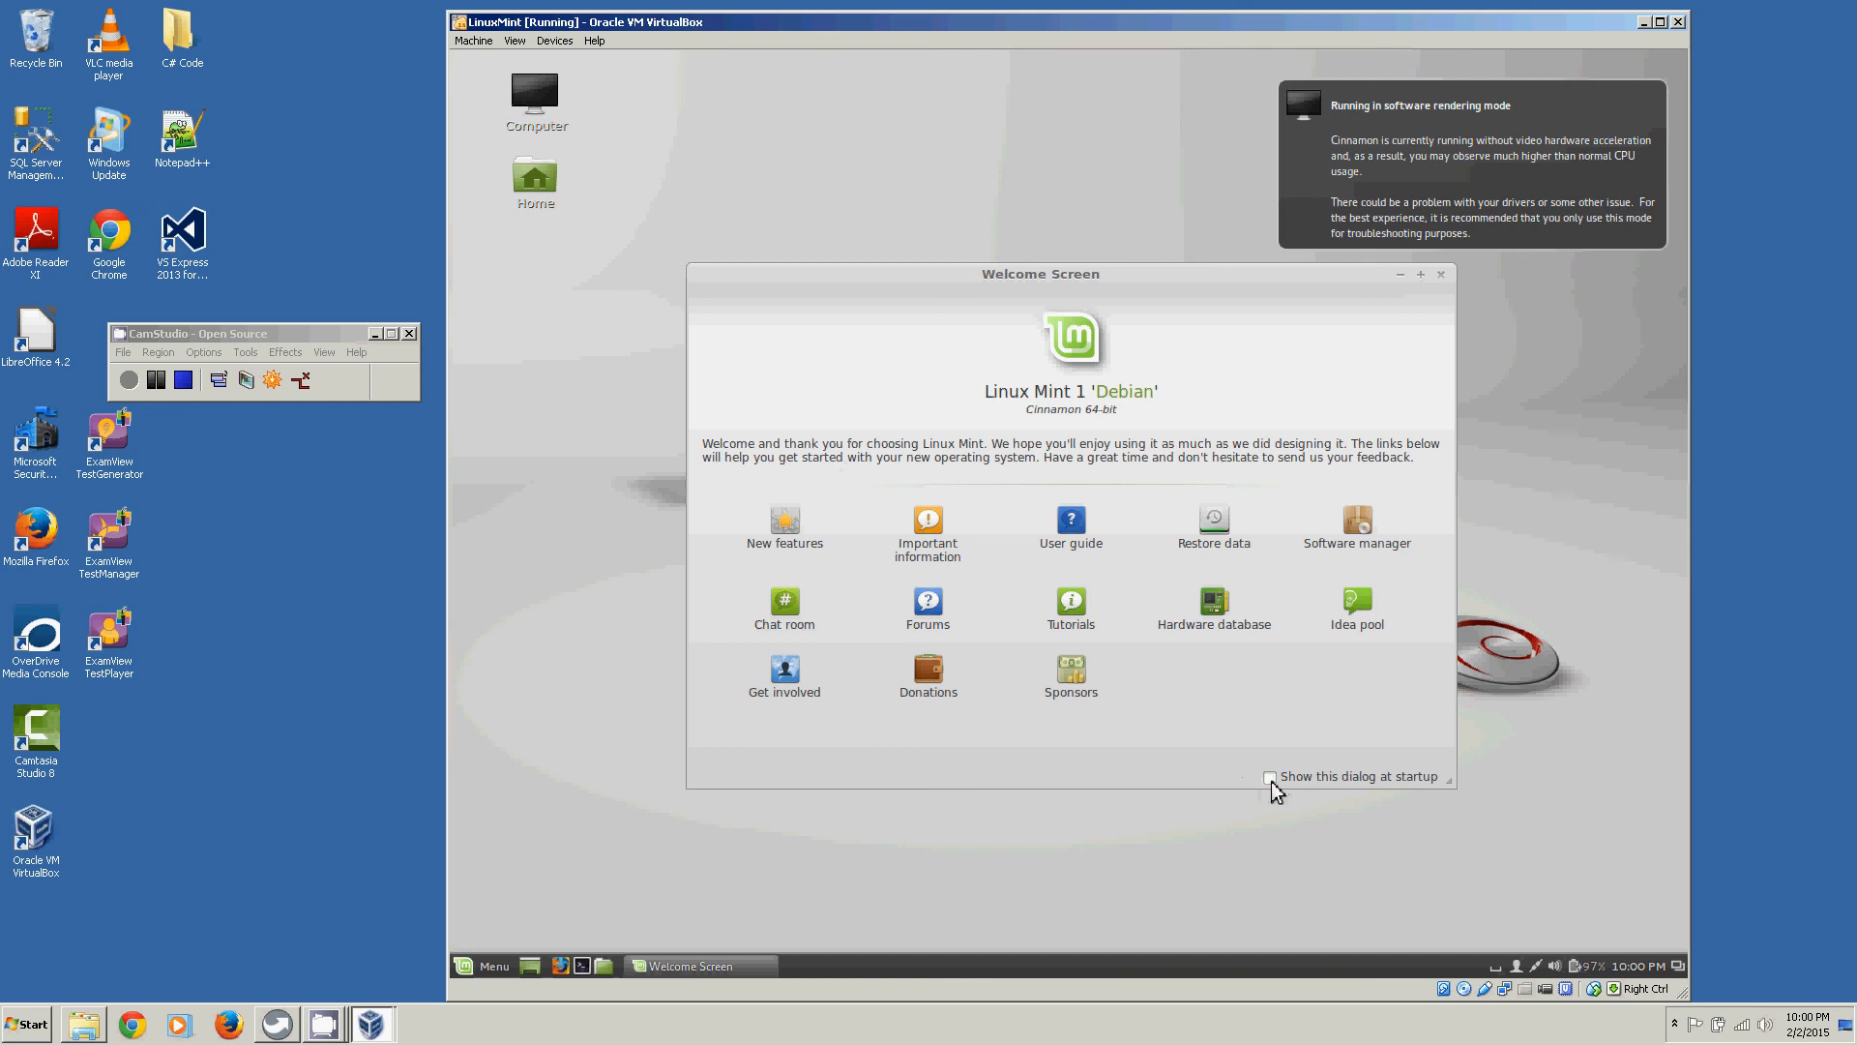
left_click(1442, 275)
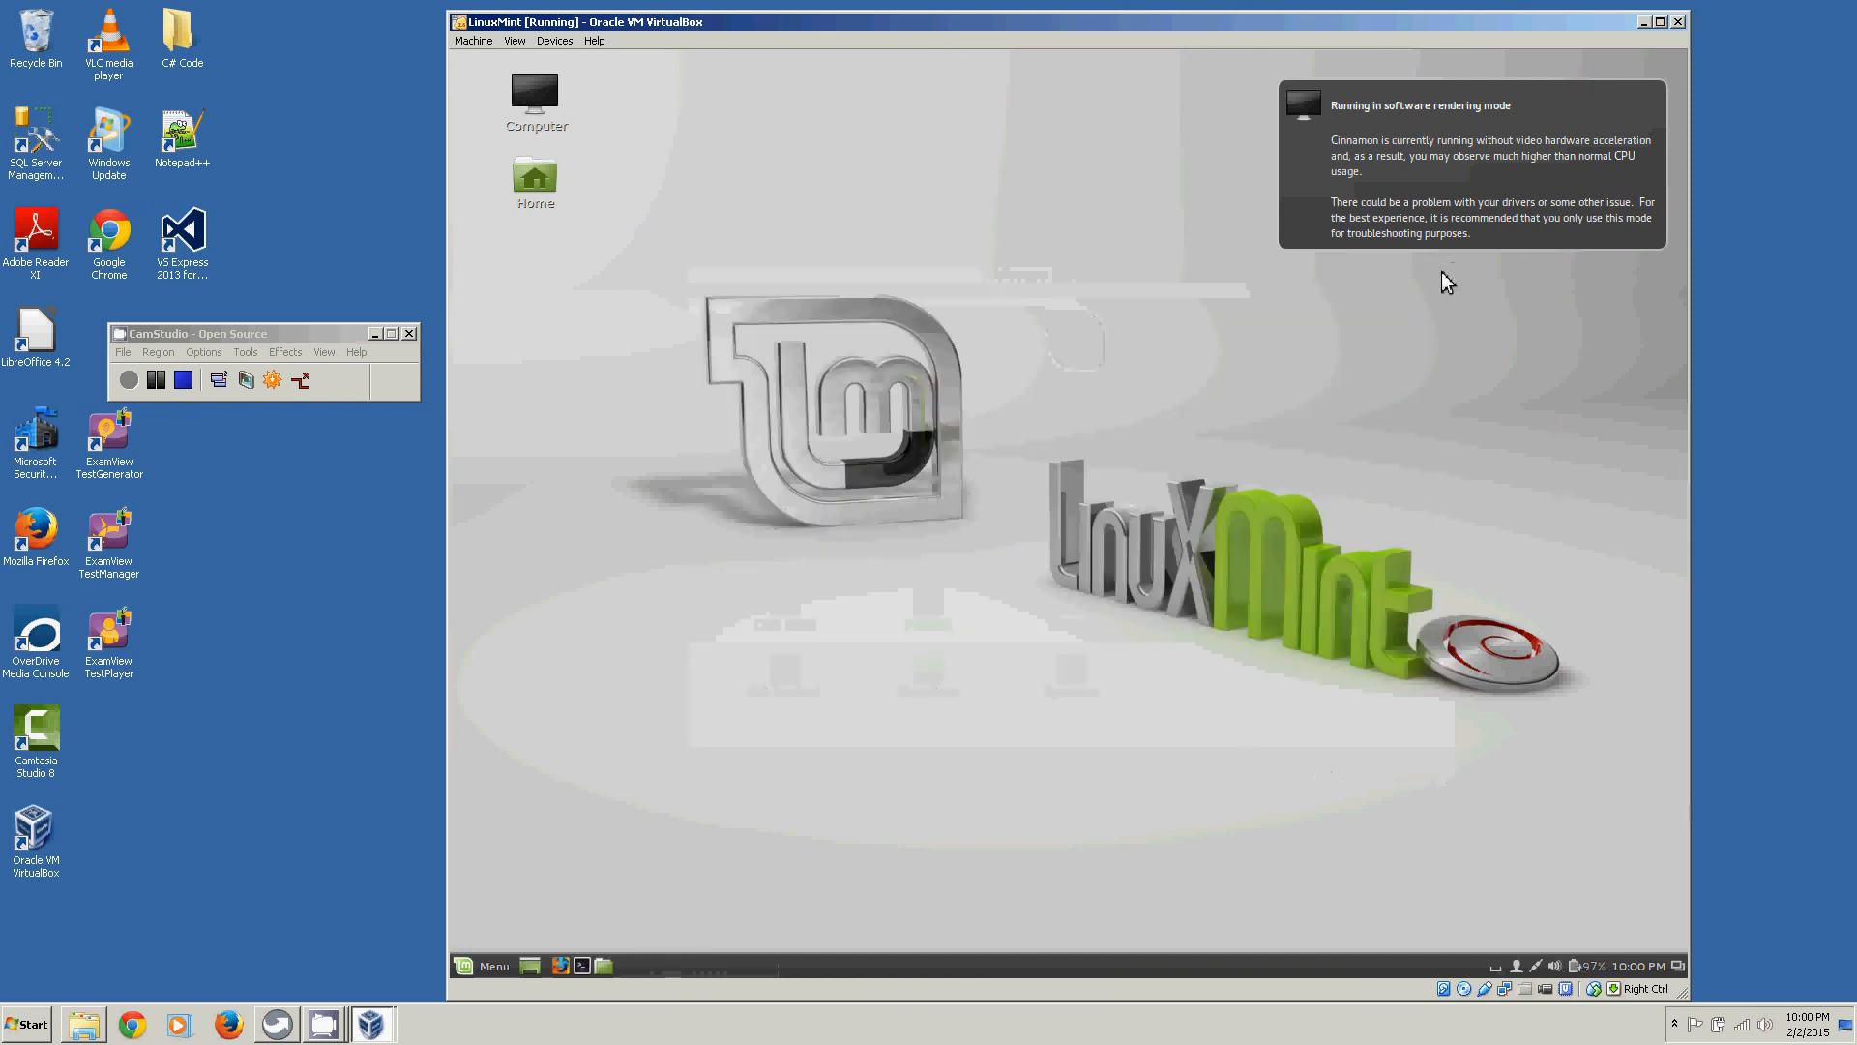